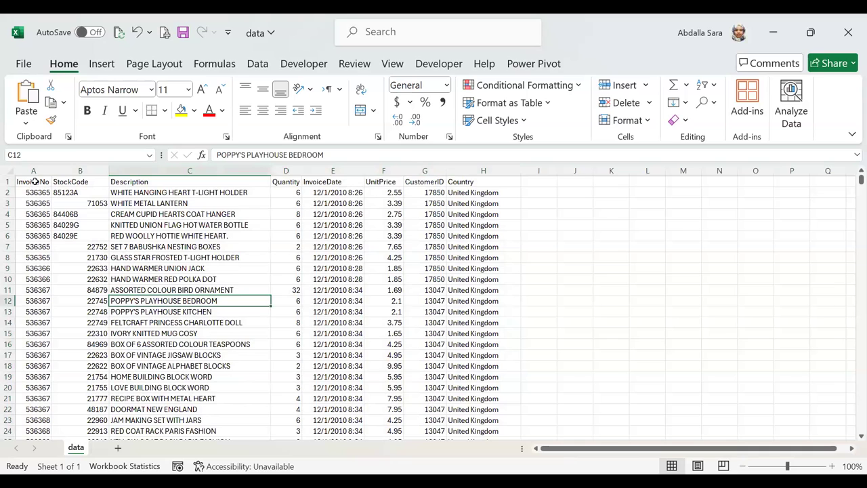
# Examine the header row of the data sheet, column by column from InvoiceNo through Country.
pyautogui.moveTo(34, 182); pyautogui.dragTo(77, 181)
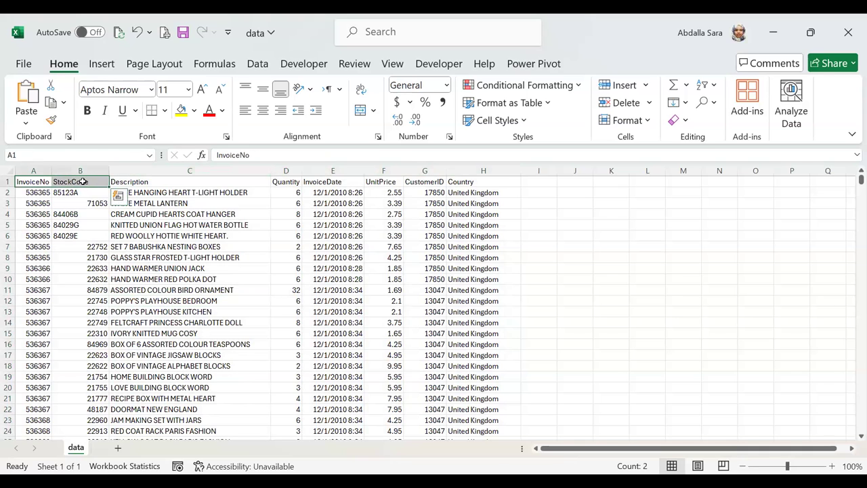
pyautogui.click(101, 181)
pyautogui.click(142, 182)
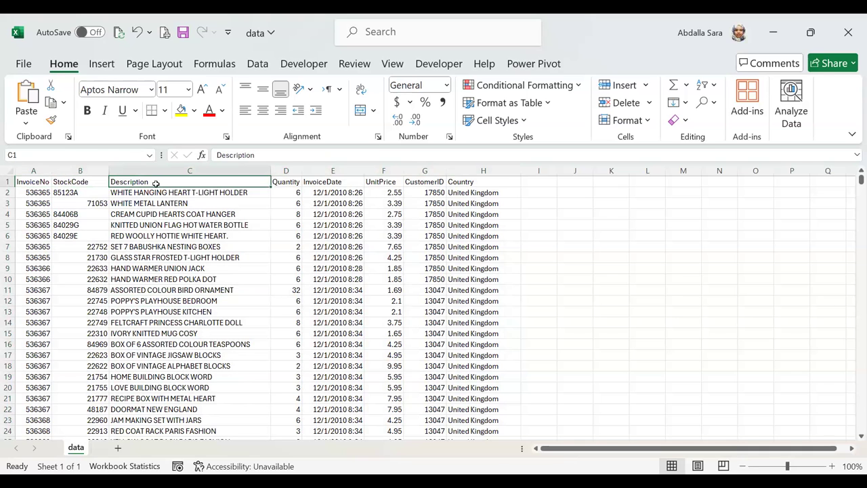
pyautogui.click(201, 195)
pyautogui.click(285, 182)
pyautogui.click(334, 183)
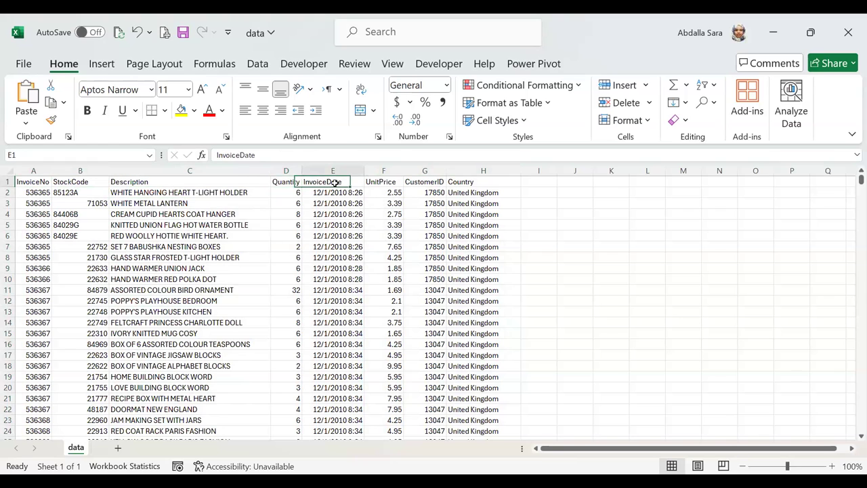
pyautogui.click(384, 181)
pyautogui.click(424, 182)
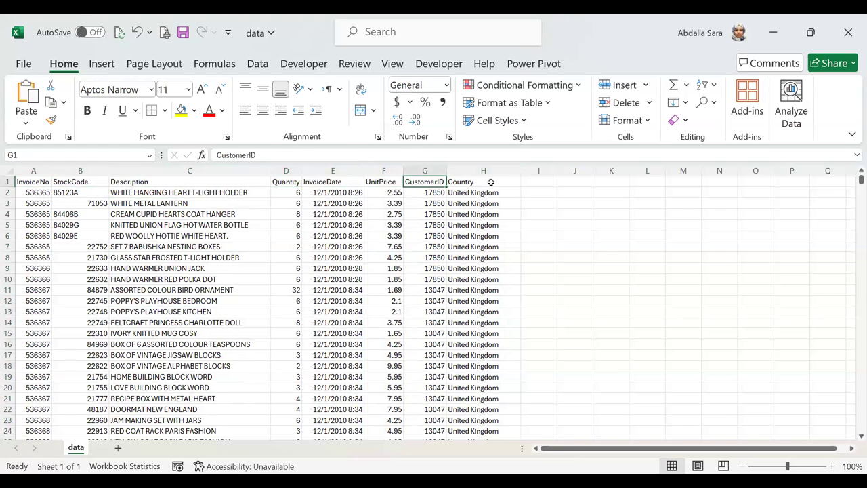
pyautogui.click(490, 181)
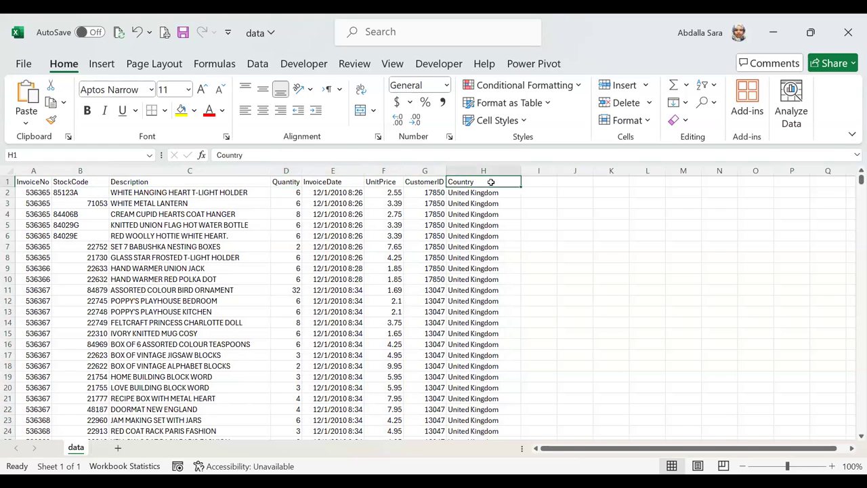
# Select the InvoiceNo entries from A2 down to the last row to check the number of records.
pyautogui.click(32, 191)
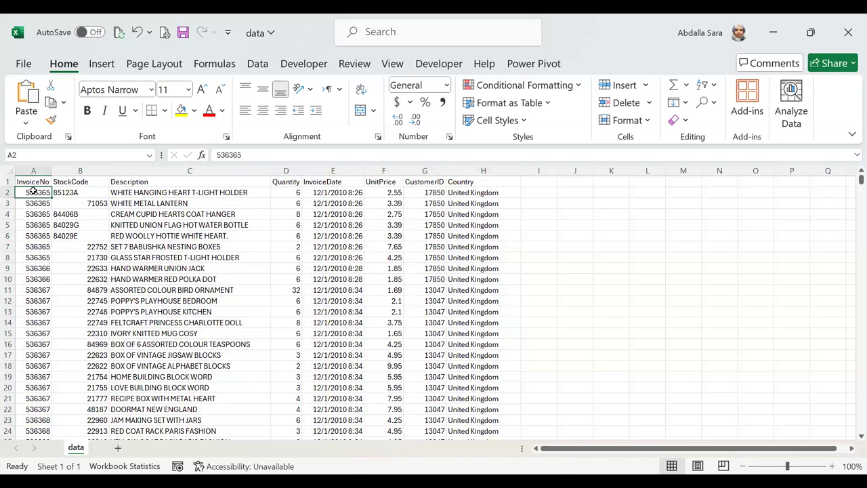
pyautogui.hotkey('ctrl', 'shift', 'Down')
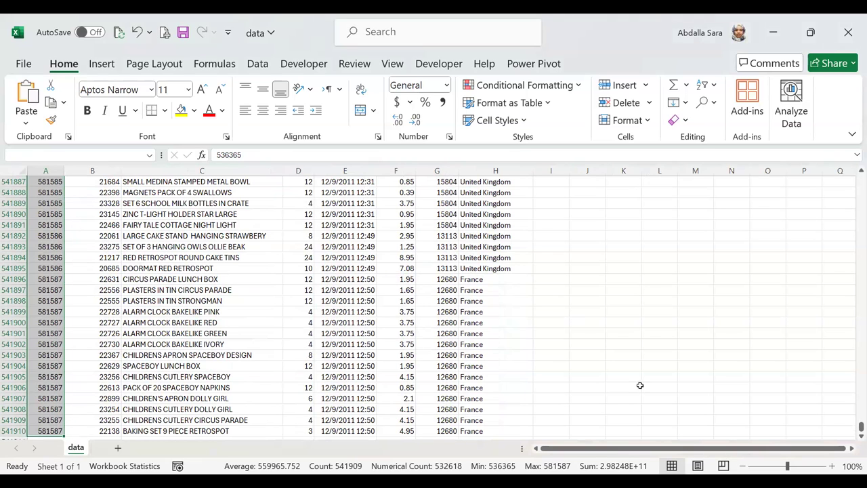
pyautogui.click(831, 467)
pyautogui.click(831, 467)
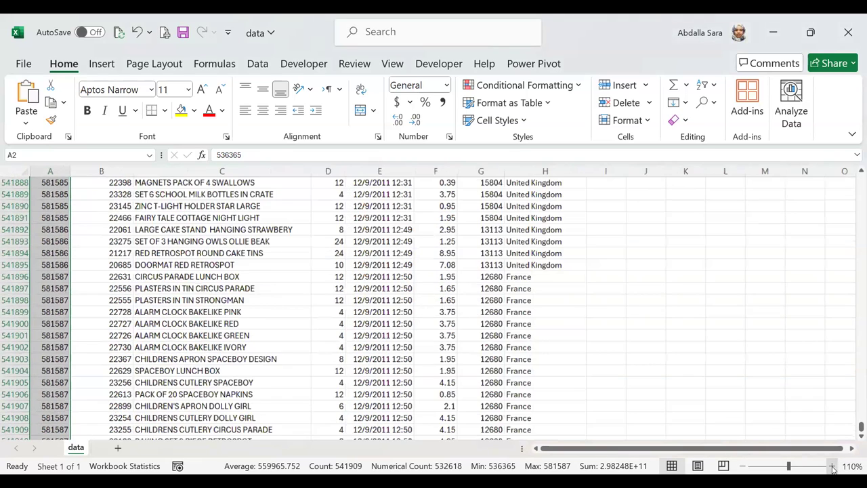
pyautogui.click(832, 466)
pyautogui.click(831, 466)
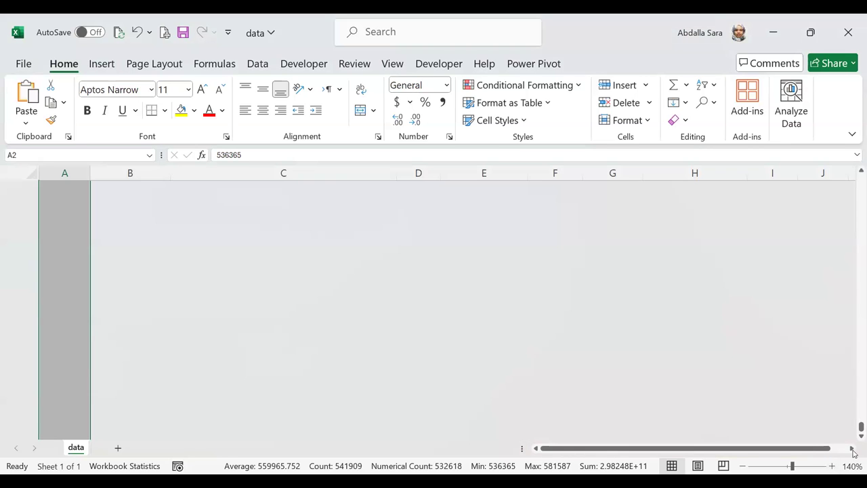
pyautogui.scroll(9, 510, 361)
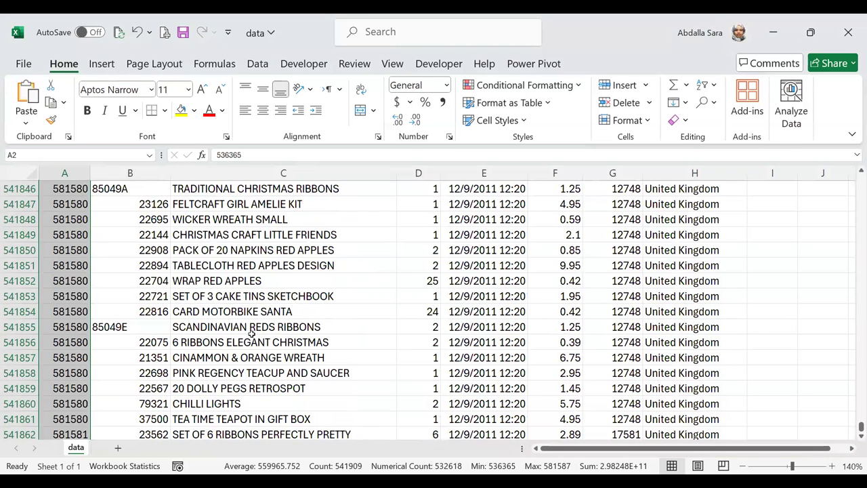
pyautogui.moveTo(860, 427); pyautogui.dragTo(352, 366)
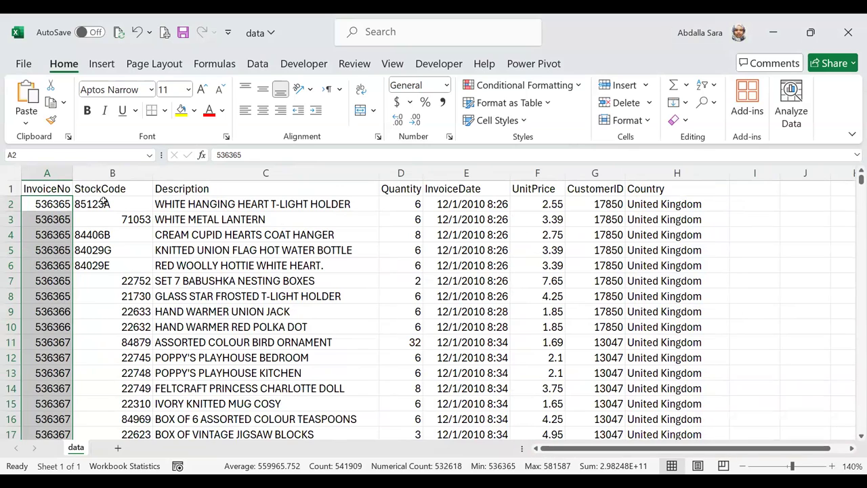
# Examine the stock code, description, quantity and unit price of the first record, and the rows A2:A8 sharing its invoice number.
pyautogui.click(61, 189)
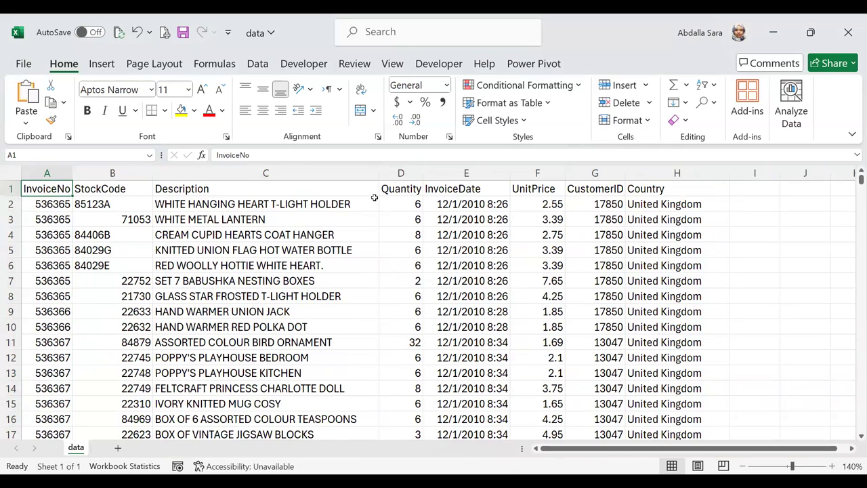
pyautogui.click(99, 190)
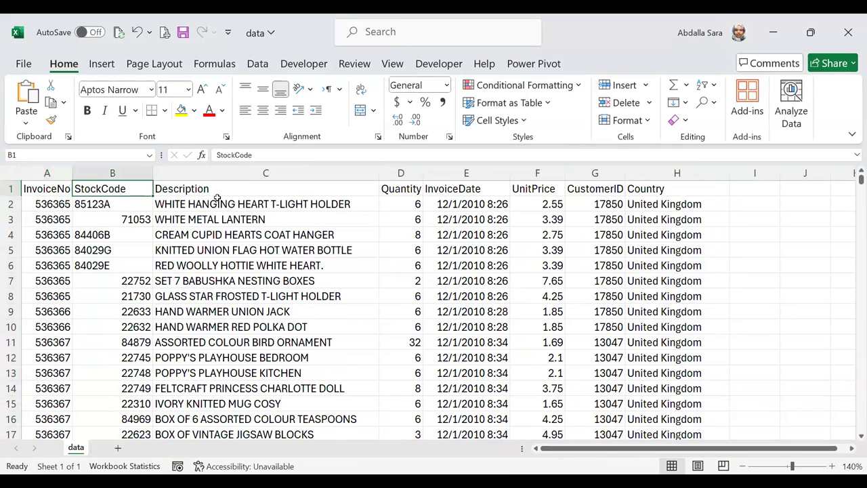
pyautogui.click(241, 191)
pyautogui.click(241, 204)
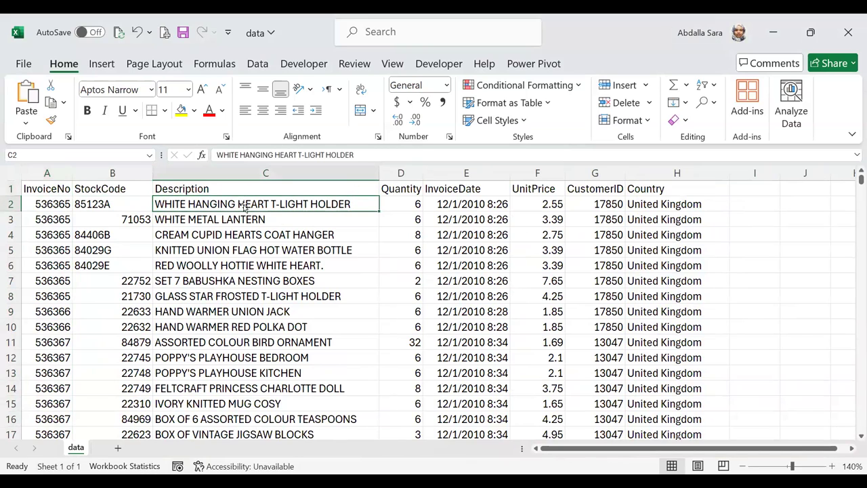
pyautogui.click(399, 203)
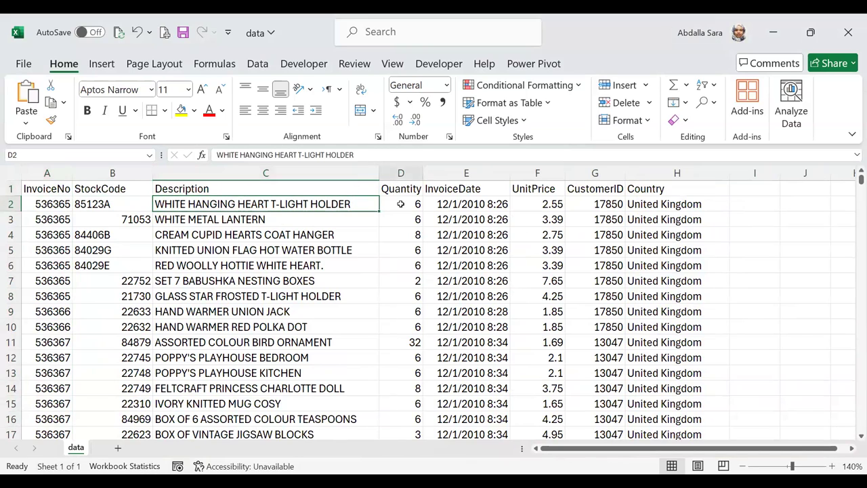
pyautogui.click(550, 203)
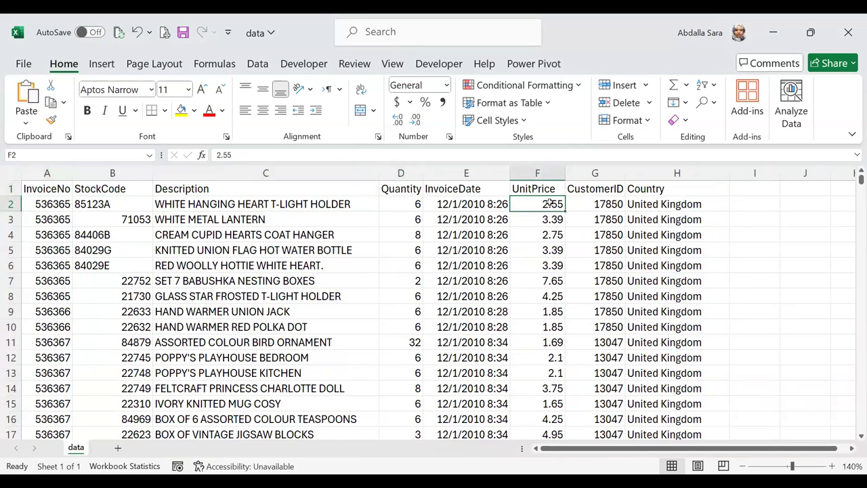
pyautogui.click(585, 202)
pyautogui.click(531, 204)
pyautogui.click(404, 205)
pyautogui.click(546, 205)
pyautogui.click(108, 203)
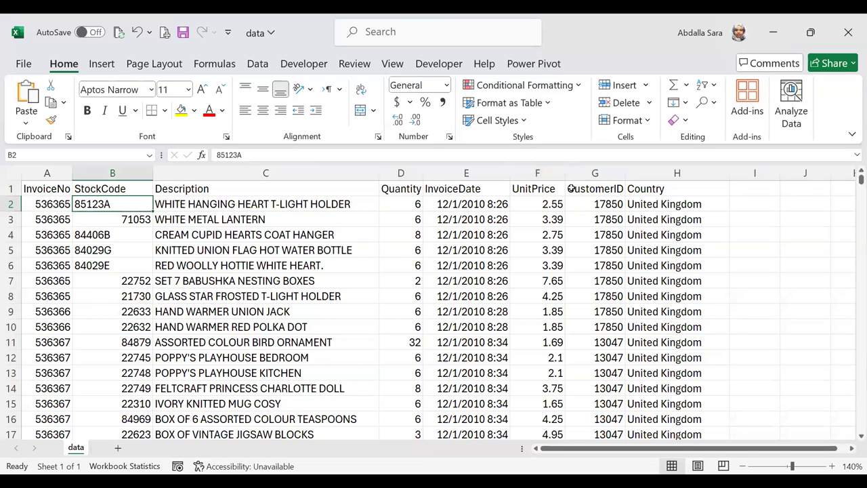
pyautogui.click(535, 204)
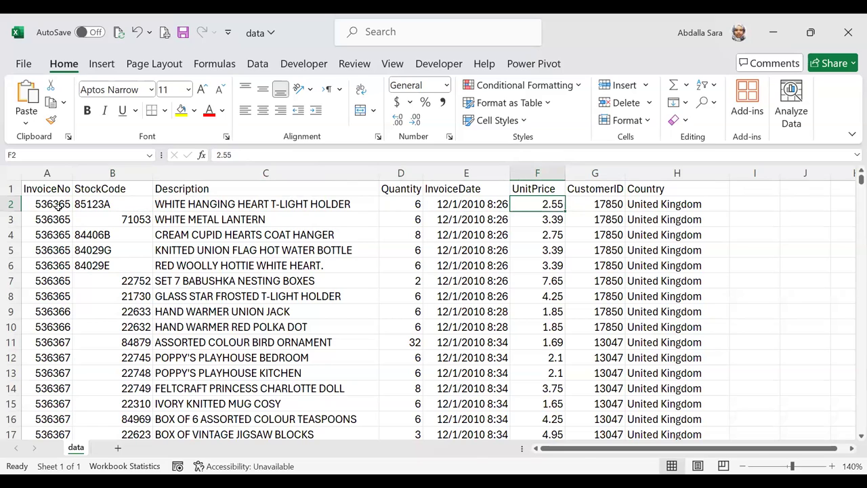
pyautogui.moveTo(57, 209); pyautogui.dragTo(61, 294)
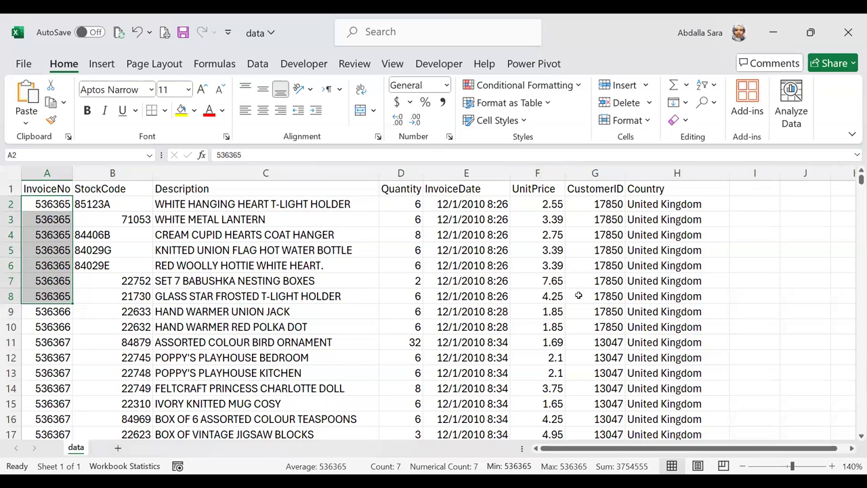
# Insert a new column between UnitPrice and CustomerID and give it the header Sales in G1.
pyautogui.click(554, 172)
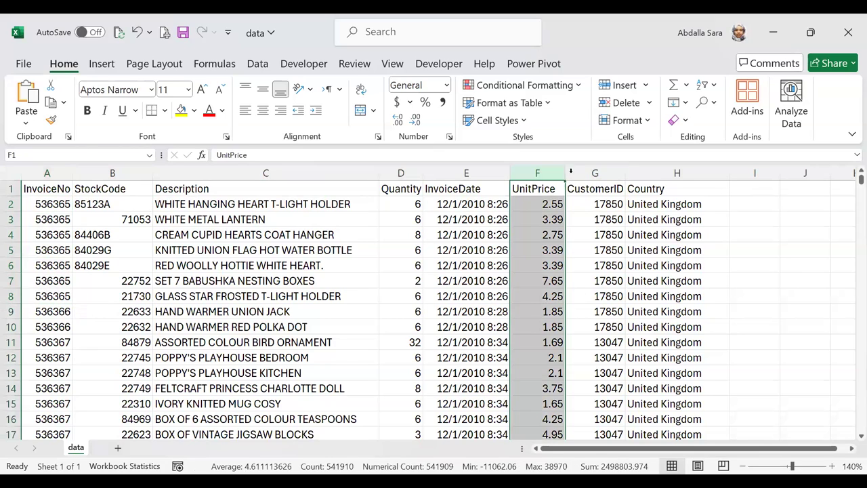
pyautogui.click(577, 170)
pyautogui.rightClick(578, 169)
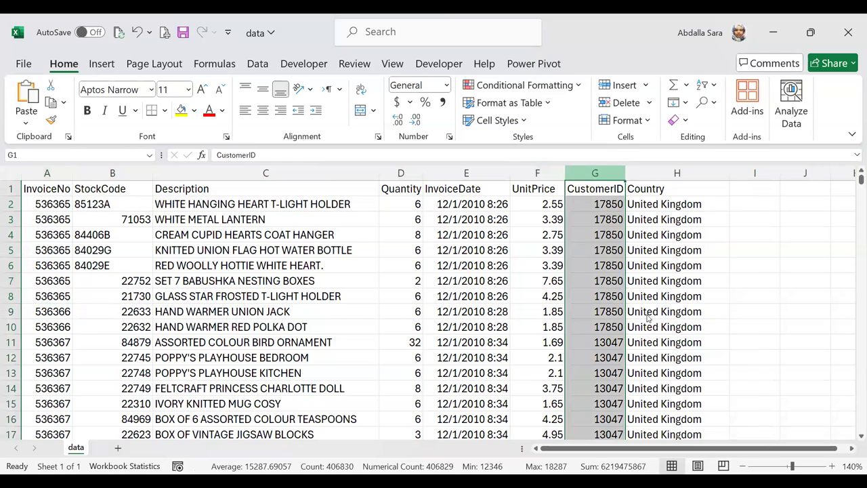
pyautogui.click(646, 314)
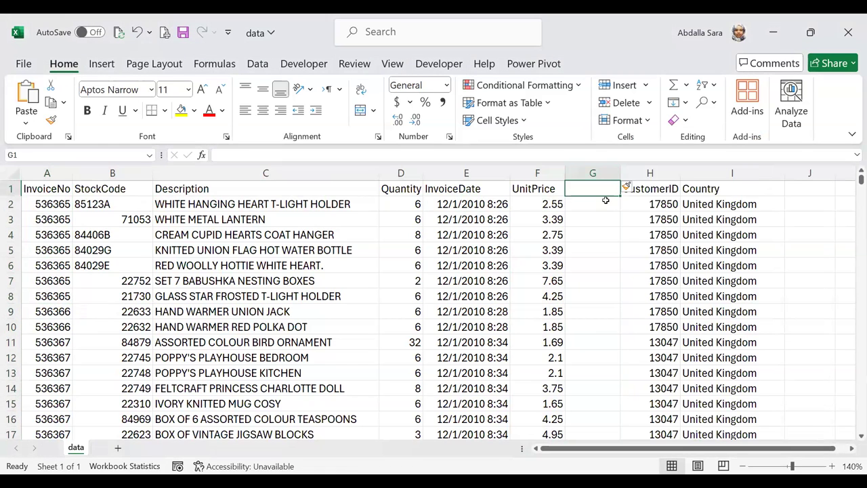
pyautogui.write('Sales')
pyautogui.press('Return')
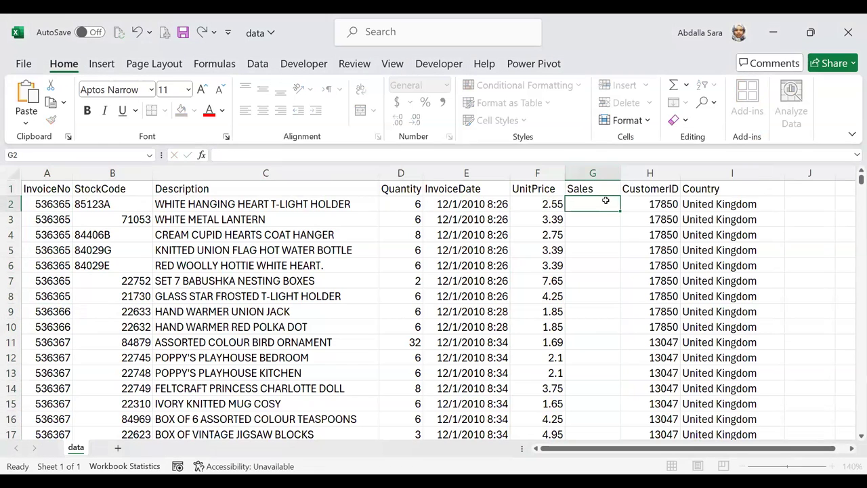
# Calculate Sales in G2 as quantity times unit price with =D2*F2 and fill the formula down the whole column.
pyautogui.write('=')
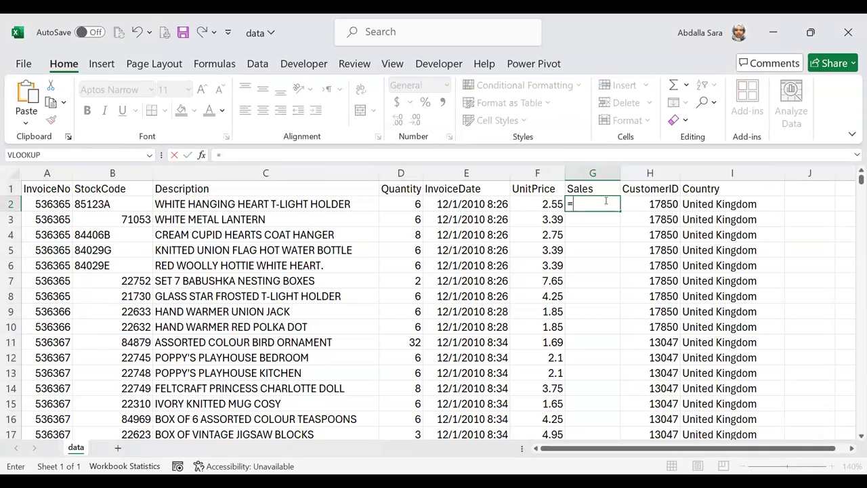
pyautogui.click(399, 201)
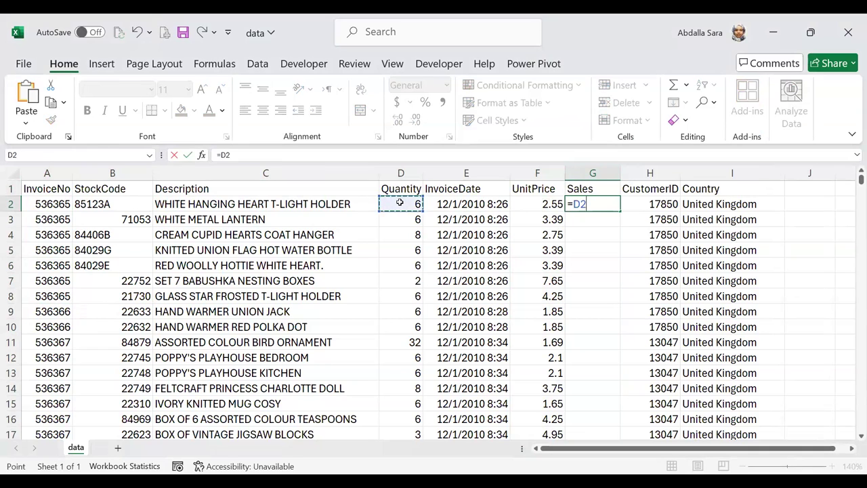
pyautogui.write('*')
pyautogui.click(532, 205)
pyautogui.press('Return')
pyautogui.click(591, 206)
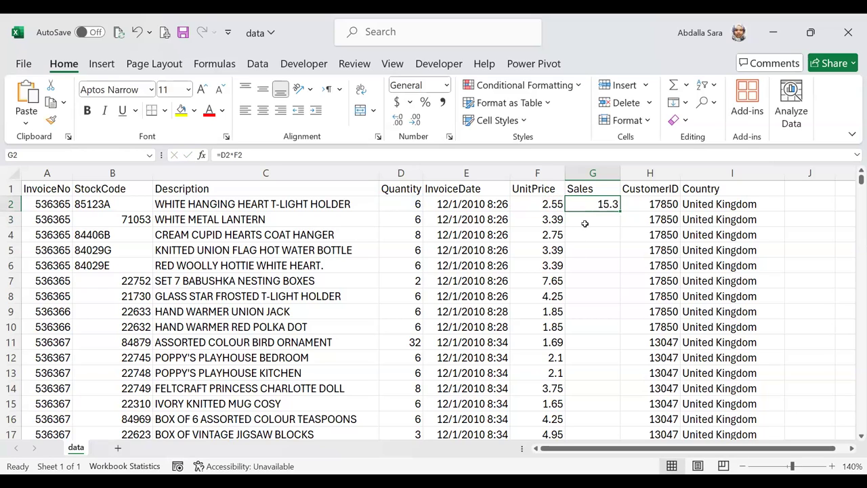
pyautogui.doubleClick(621, 212)
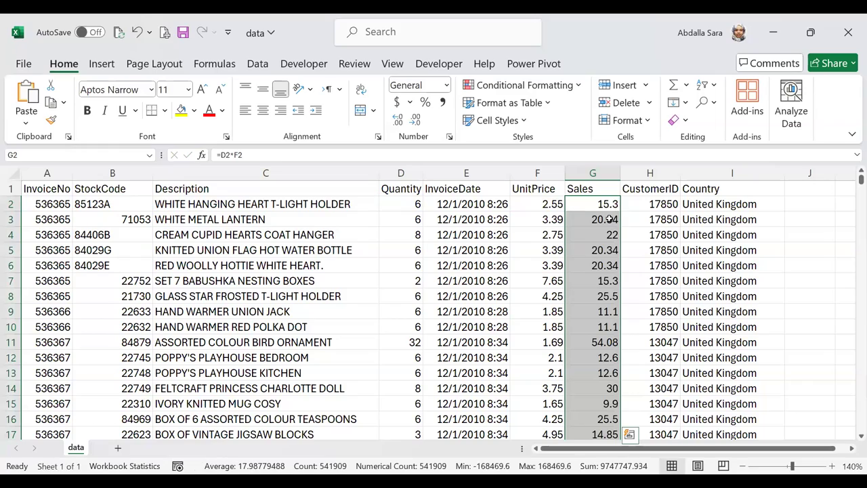
pyautogui.scroll(-14, 610, 216)
pyautogui.scroll(-17, 609, 218)
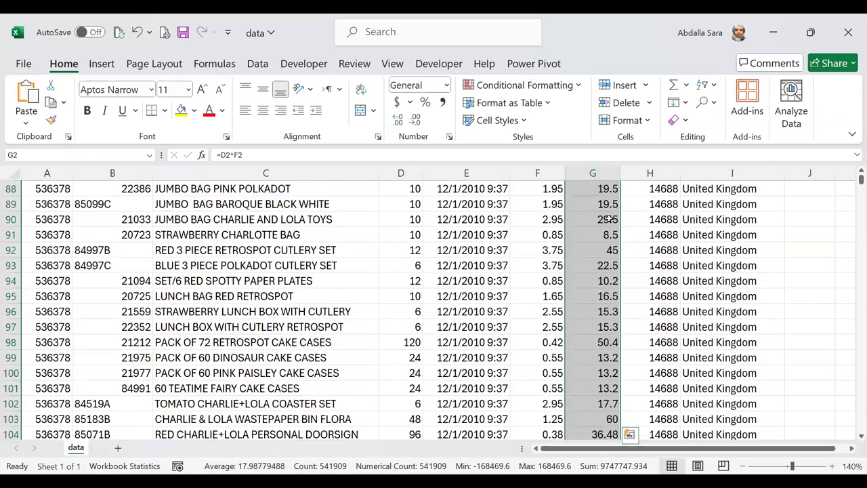
pyautogui.scroll(15, 609, 219)
pyautogui.scroll(16, 610, 219)
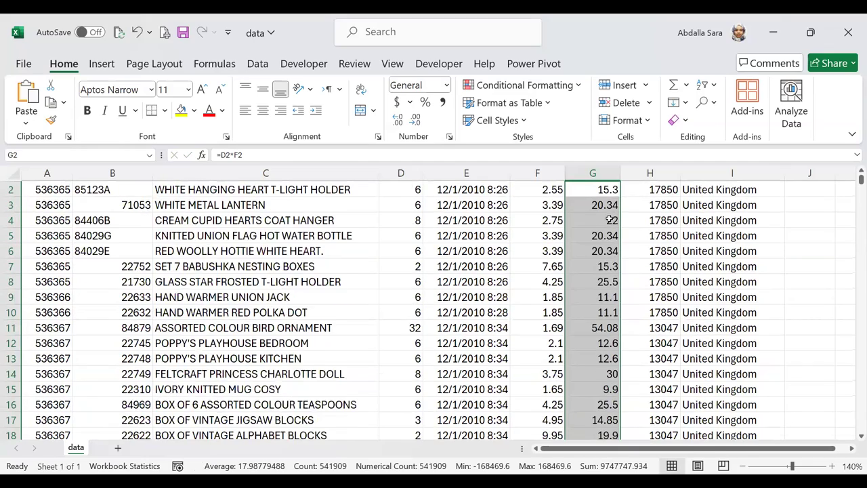
# Examine the InvoiceDate column and the combined date and time value in its first record.
pyautogui.click(488, 232)
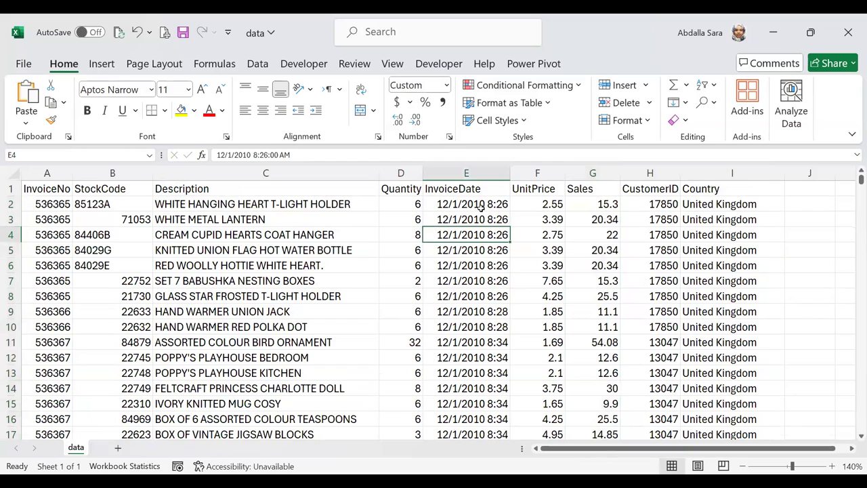
pyautogui.click(469, 188)
pyautogui.hotkey('ctrl', 'shift', 'Down')
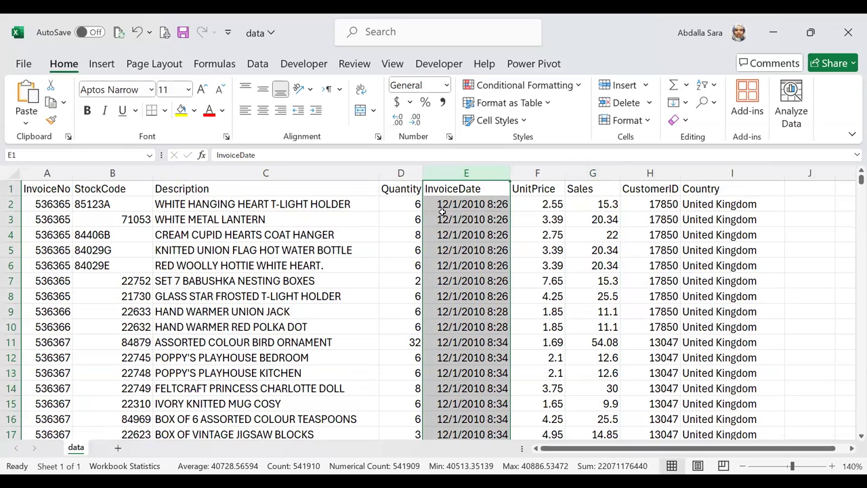
pyautogui.click(456, 207)
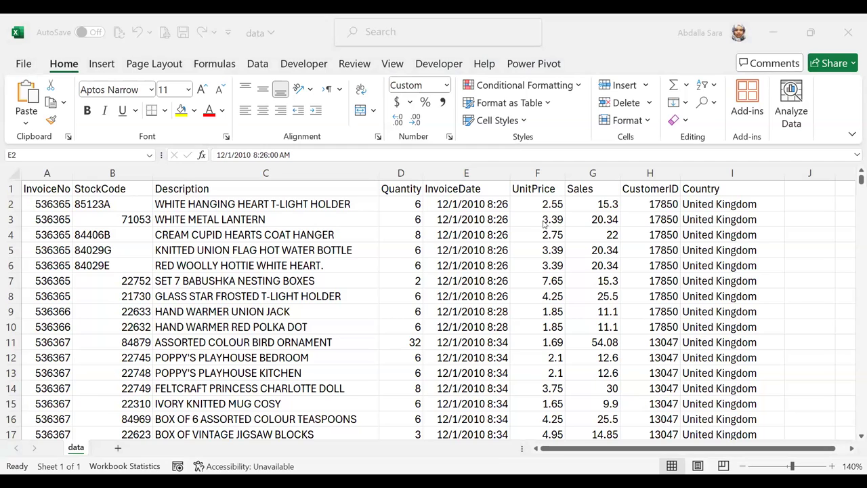
pyautogui.click(474, 207)
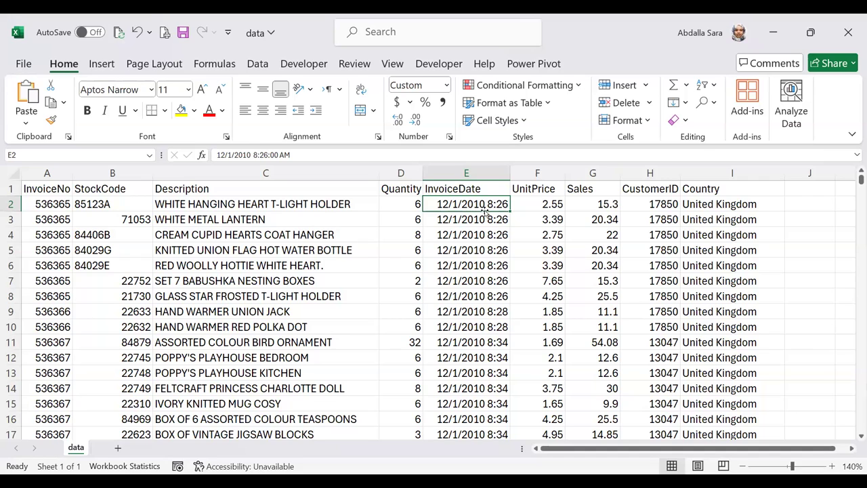
pyautogui.click(485, 193)
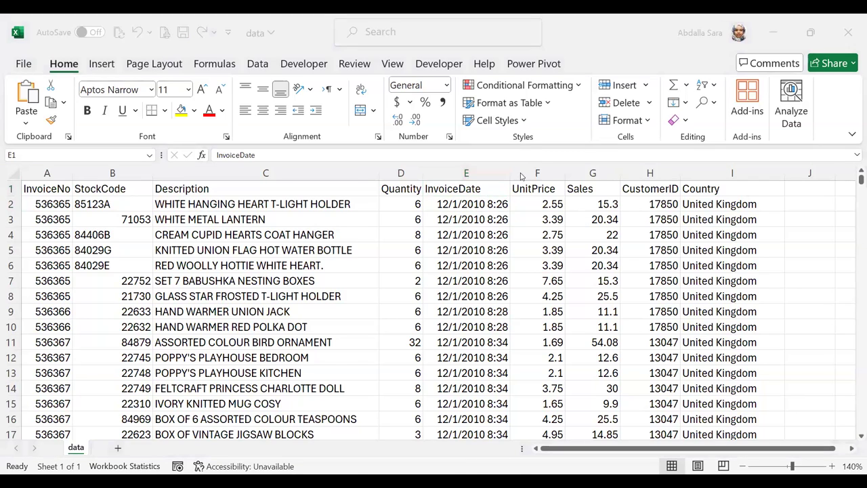
# Insert three new columns between InvoiceDate and UnitPrice and give them the headers Year, Month and Weekday in F1:H1.
pyautogui.click(525, 172)
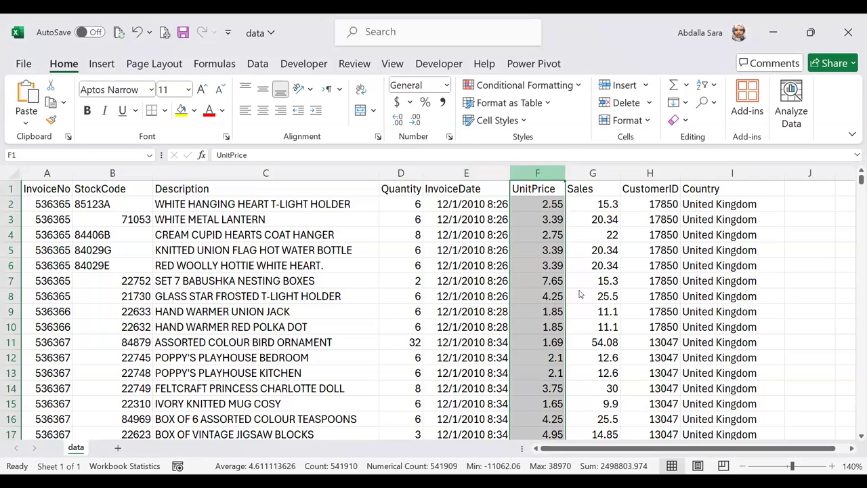
pyautogui.click(536, 190)
pyautogui.write('Year')
pyautogui.press('Tab')
pyautogui.write('Month')
pyautogui.press('Tab')
pyautogui.write('Day')
pyautogui.press('BackSpace')
pyautogui.press('BackSpace')
pyautogui.press('BackSpace')
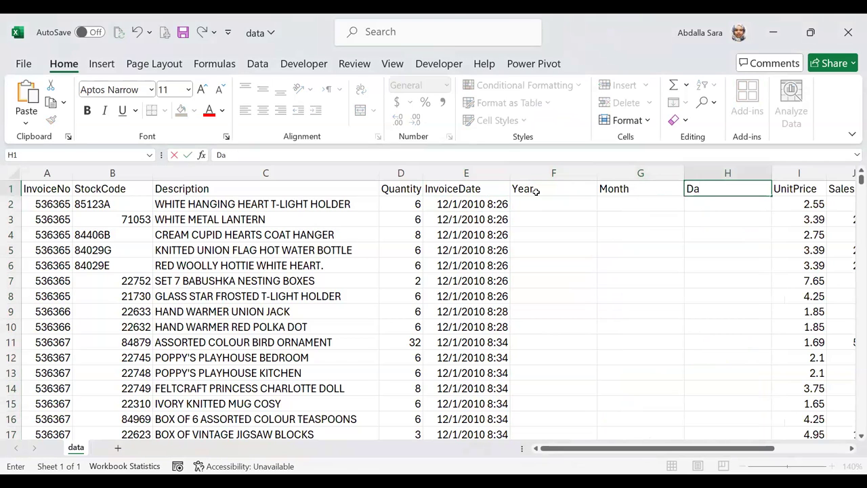
pyautogui.write('Weekday')
pyautogui.press('Return')
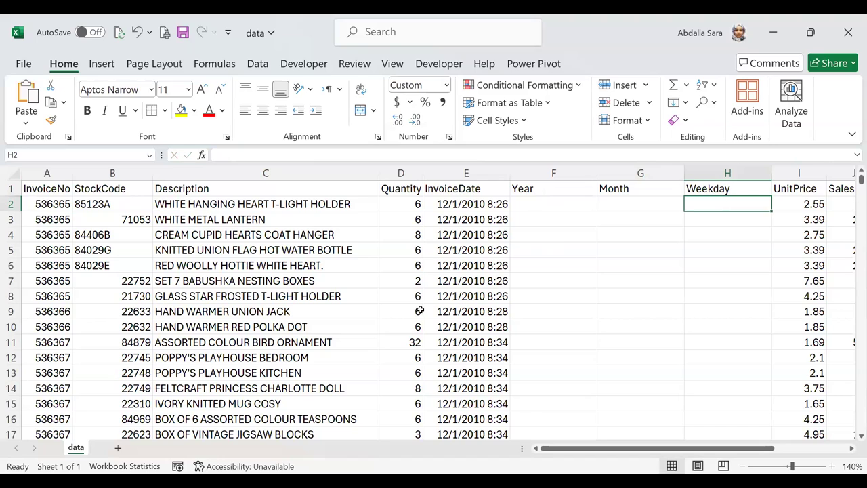
# Extract the year of the first record's invoice date in F2 with =YEAR(E2).
pyautogui.click(364, 204)
pyautogui.click(525, 204)
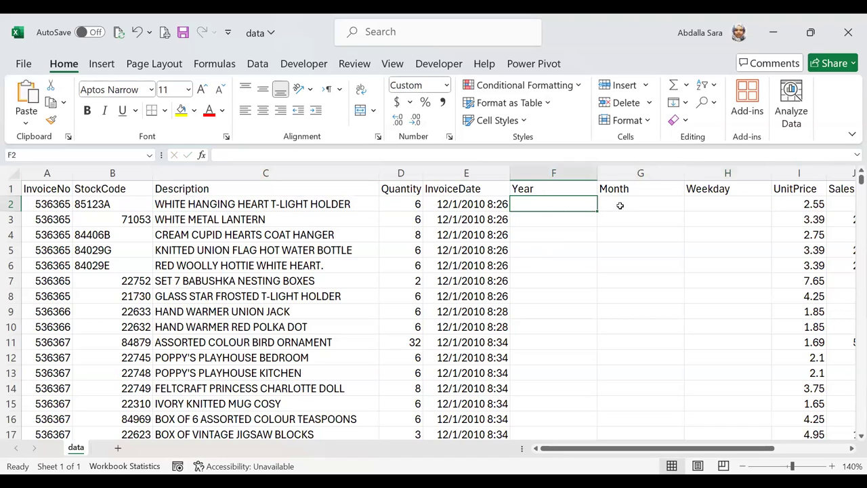
pyautogui.click(619, 205)
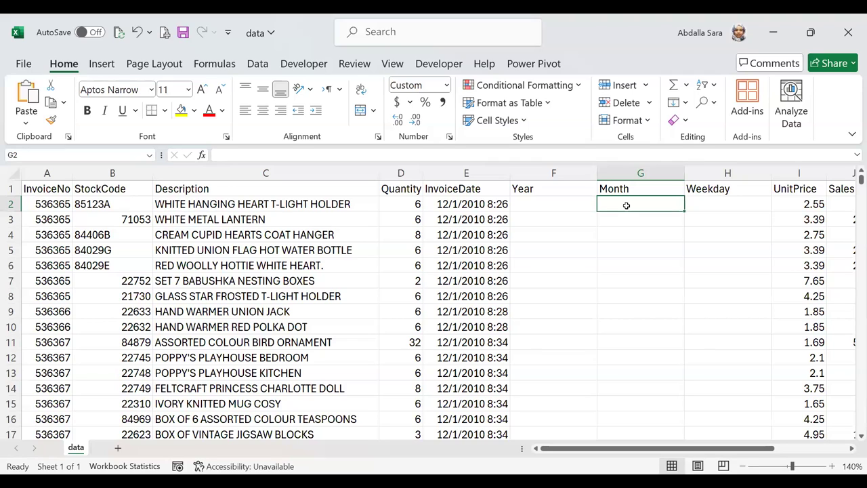
pyautogui.click(540, 204)
pyautogui.write('=')
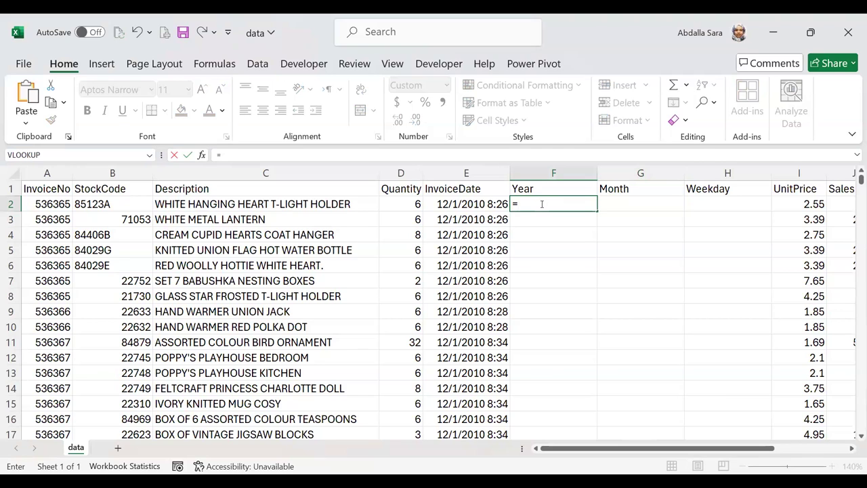
pyautogui.write('YEAR(')
pyautogui.click(482, 205)
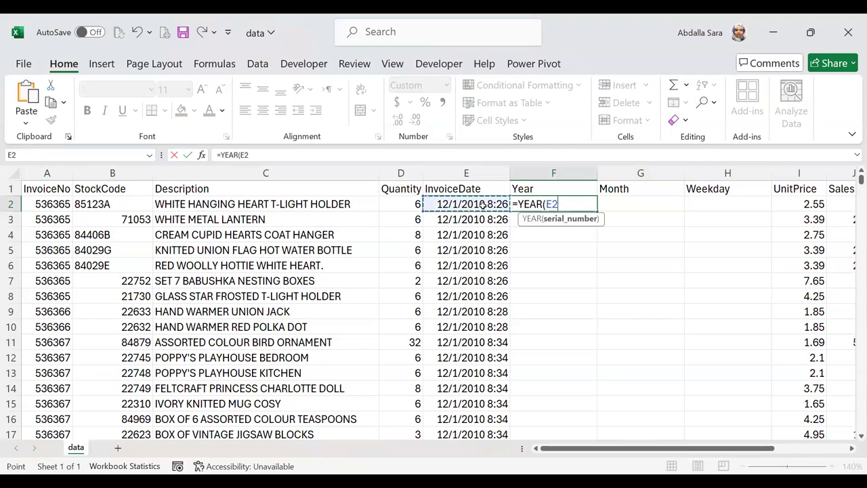
pyautogui.press('Return')
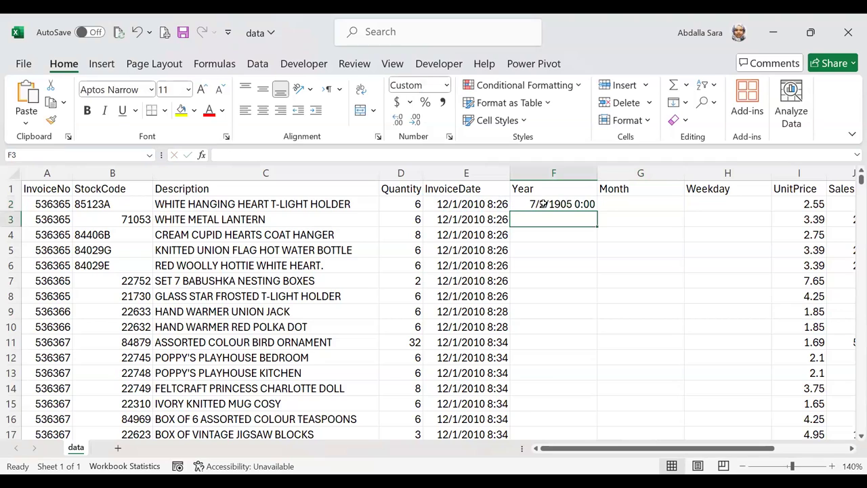
# Format the whole Year column as Number with no decimal places.
pyautogui.press('Up')
pyautogui.click(534, 170)
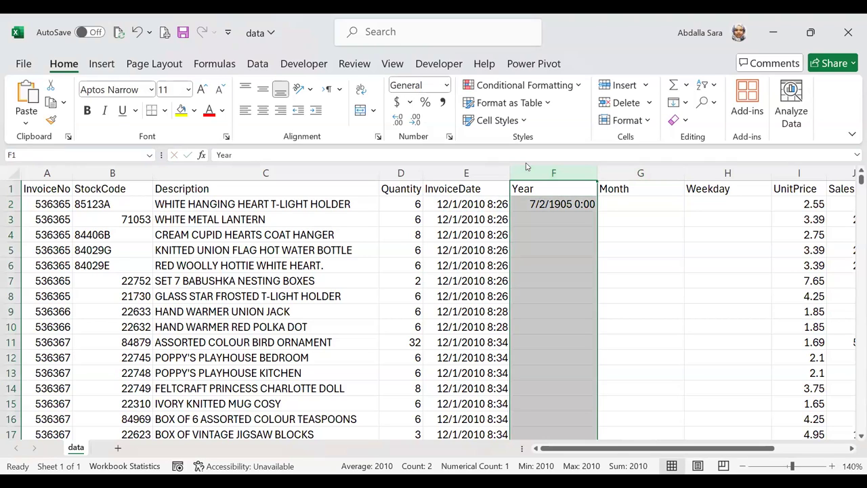
pyautogui.click(446, 85)
pyautogui.click(449, 142)
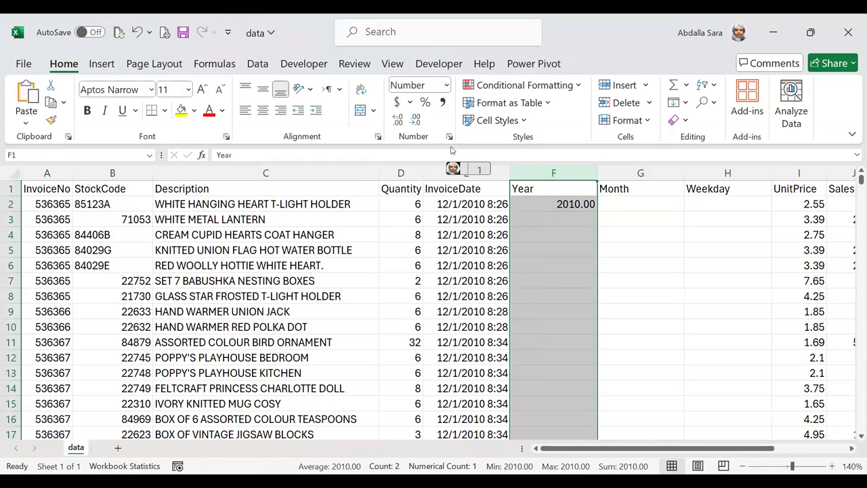
pyautogui.click(416, 120)
pyautogui.click(416, 120)
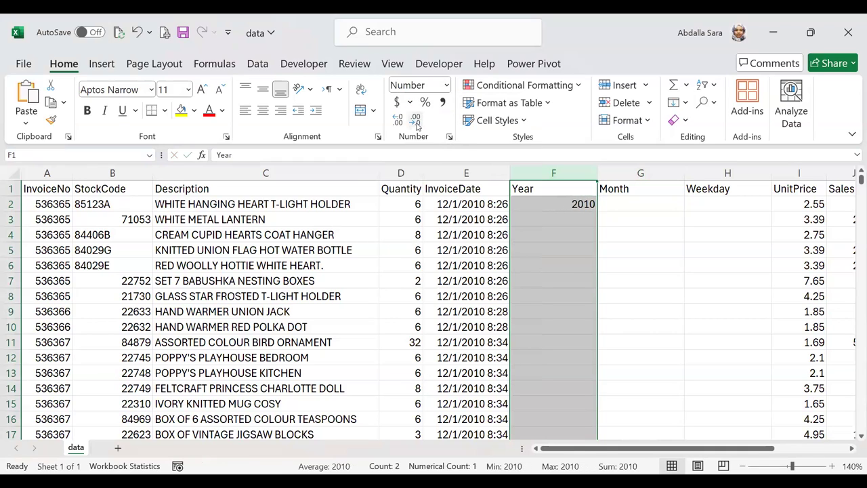
# Fill the YEAR formula from F2 down the whole Year column.
pyautogui.click(537, 189)
pyautogui.click(587, 204)
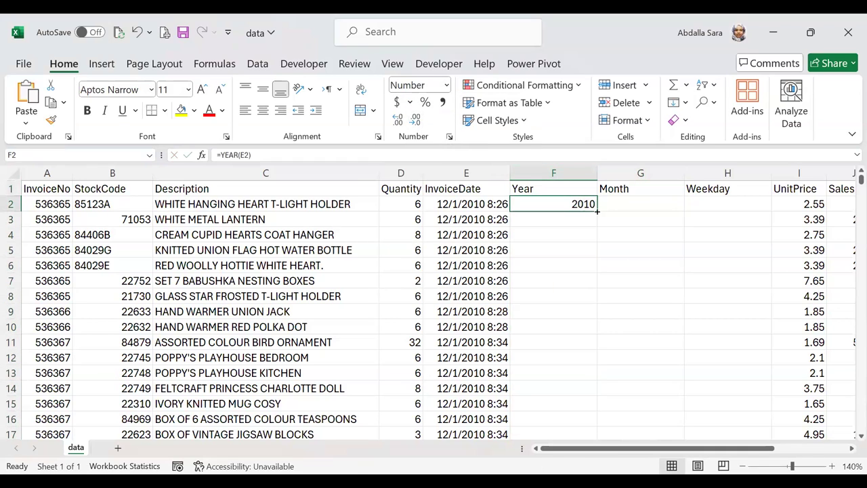
pyautogui.doubleClick(597, 211)
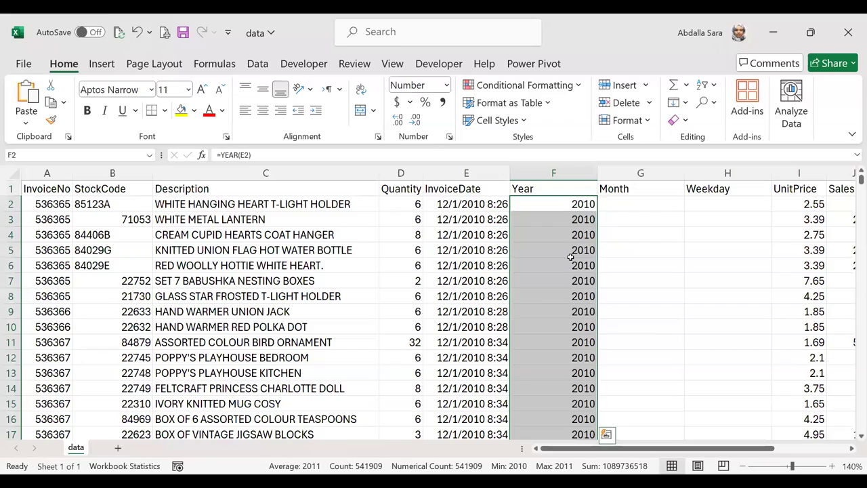
# Examine the filled Year values against their invoice dates further down the records, then return to the first rows.
pyautogui.scroll(-20, 570, 257)
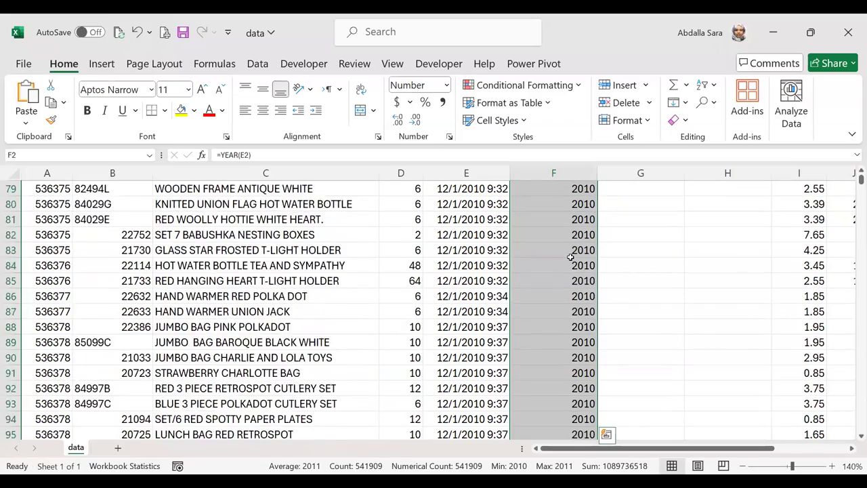
pyautogui.scroll(-20, 570, 256)
pyautogui.scroll(-13, 570, 257)
pyautogui.scroll(-20, 570, 256)
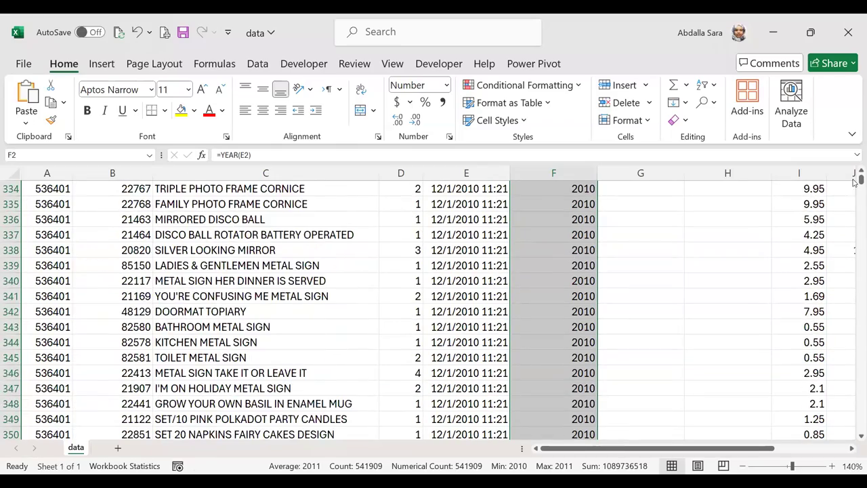
pyautogui.moveTo(854, 182)
pyautogui.mouseDown()
pyautogui.moveTo(855, 249)
pyautogui.moveTo(854, 184)
pyautogui.mouseUp()
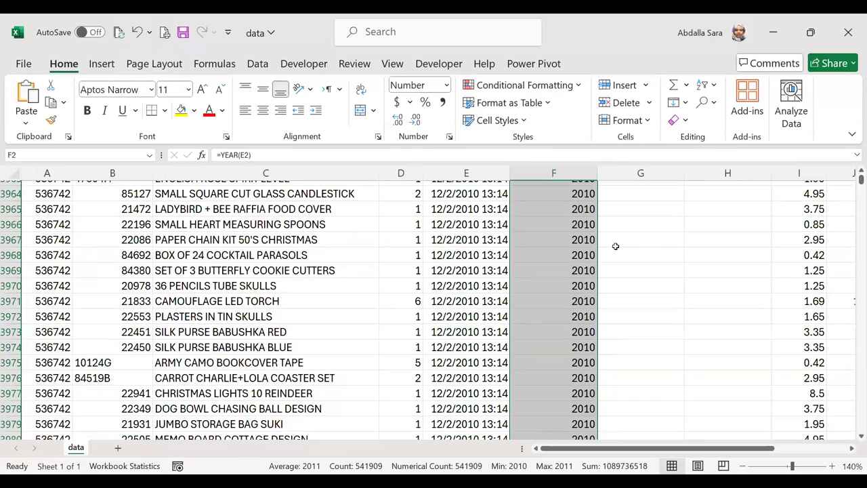
pyautogui.click(622, 268)
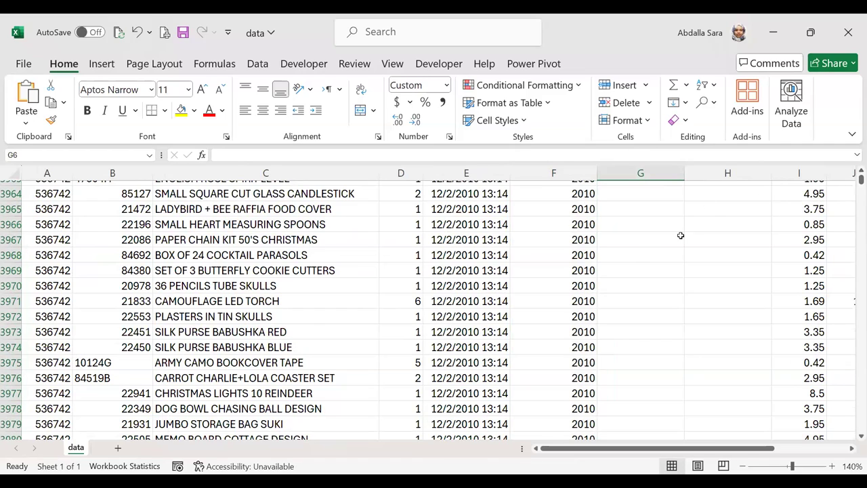
pyautogui.doubleClick(644, 239)
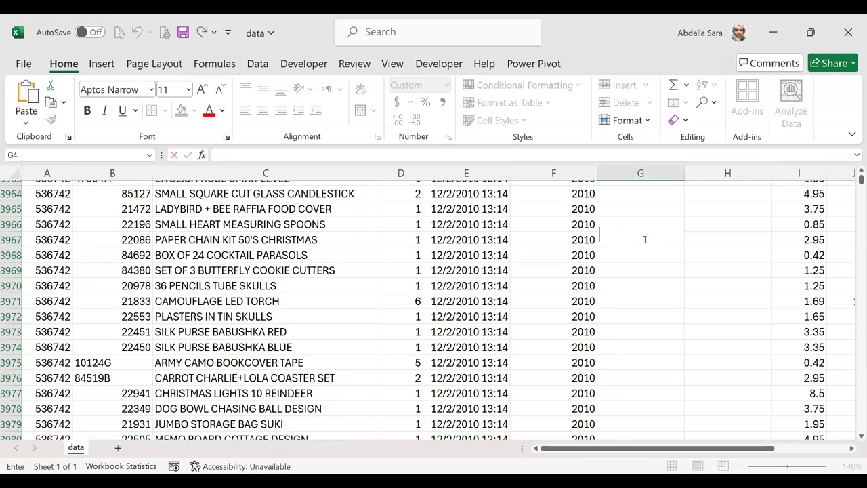
pyautogui.click(648, 200)
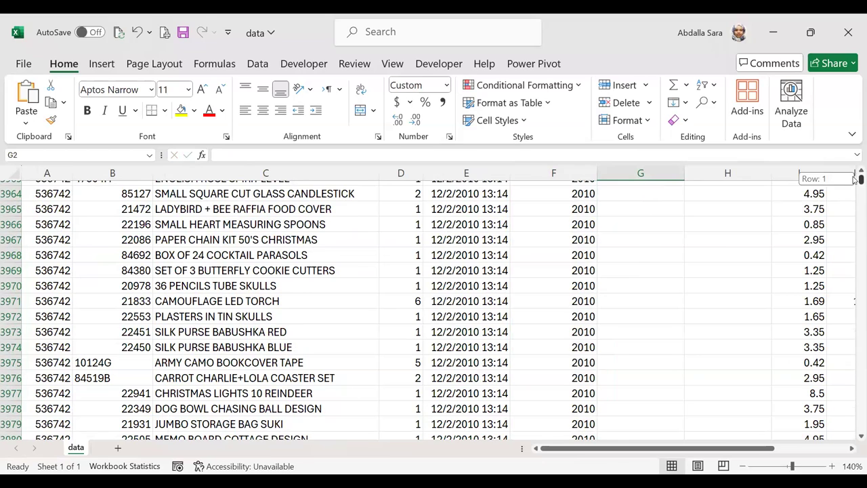
pyautogui.click(609, 251)
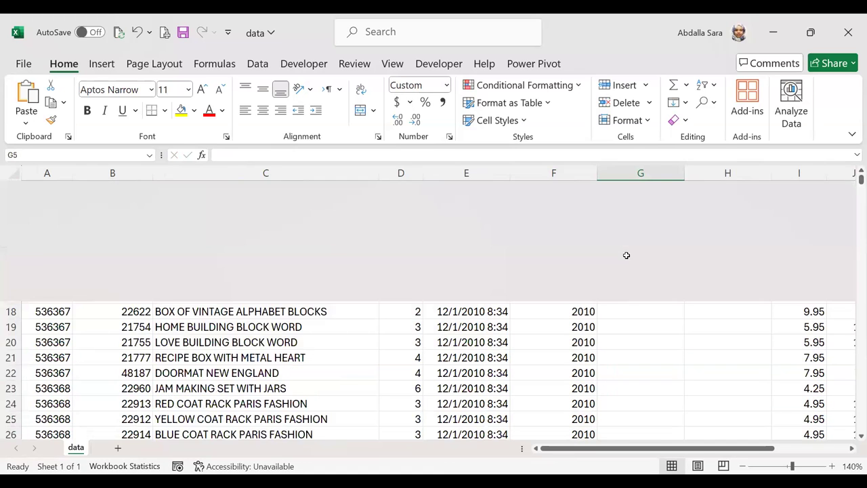
# Enter =TEXT(E2,mmm) in G2 to derive the month name from the invoice date.
pyautogui.click(643, 206)
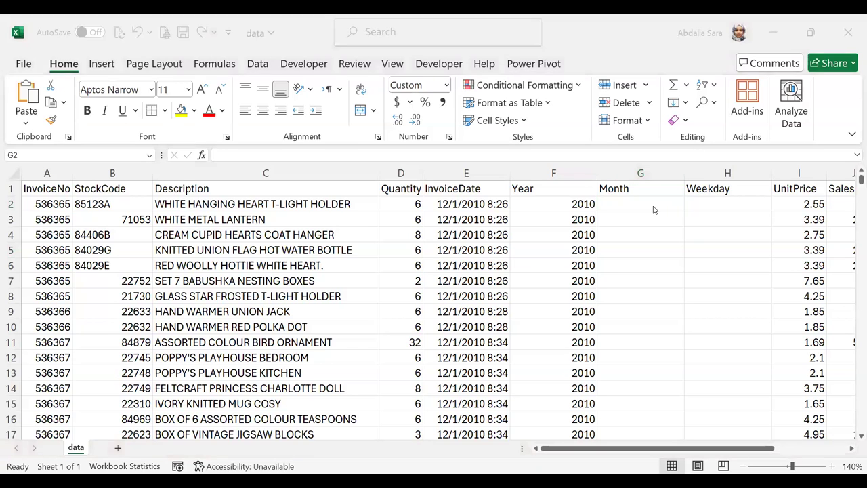
pyautogui.click(653, 208)
pyautogui.write('=')
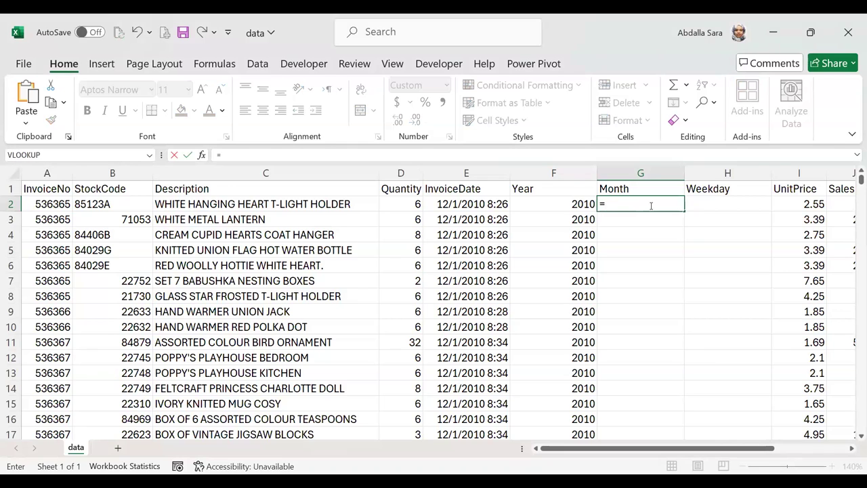
pyautogui.write('text')
pyautogui.press('Tab')
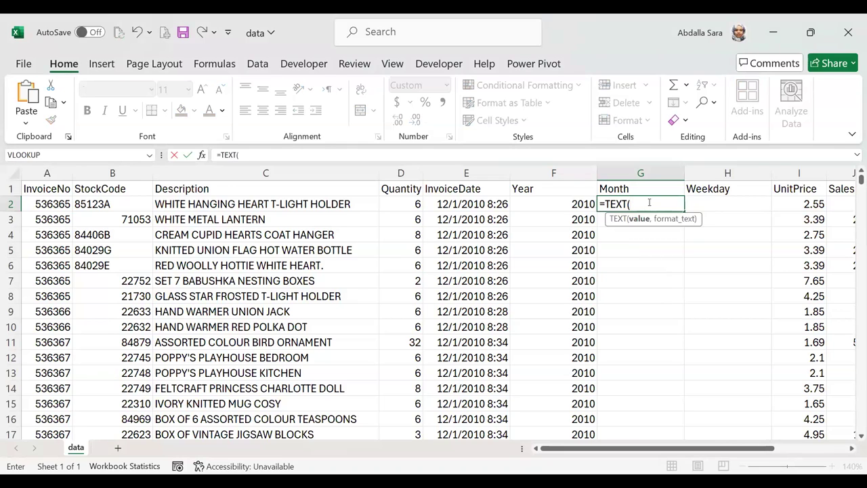
pyautogui.click(463, 206)
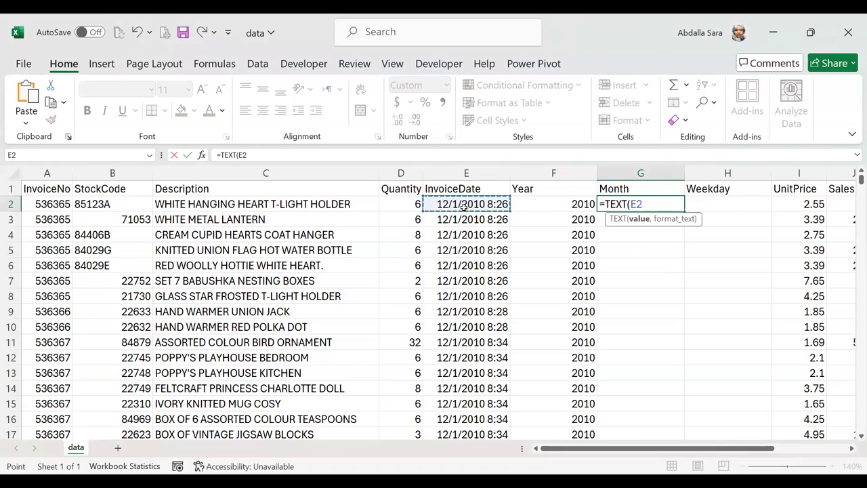
pyautogui.write(',')
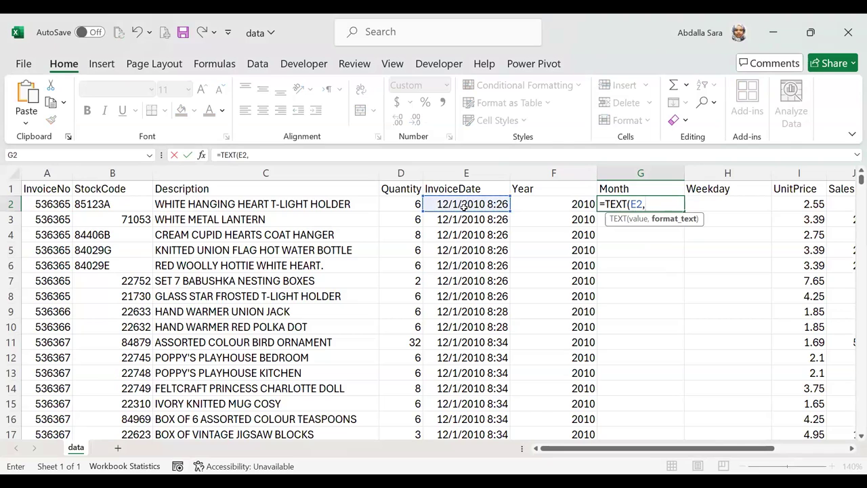
pyautogui.write('mmm')
pyautogui.press('Return')
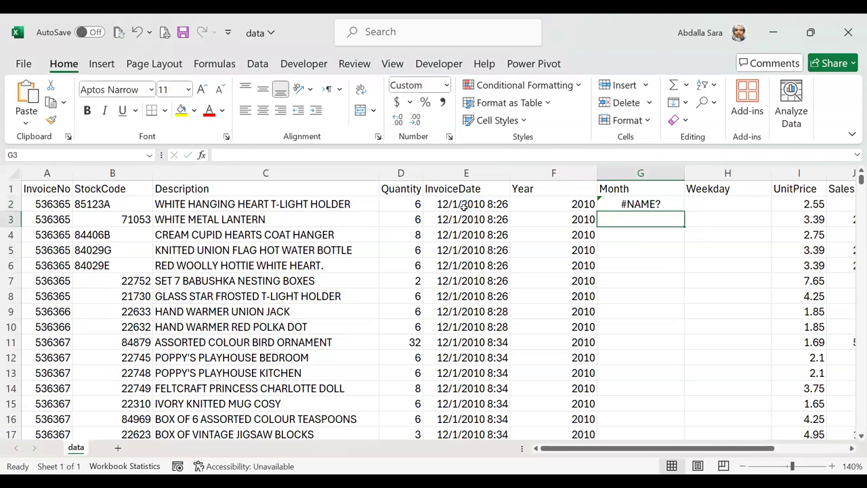
# Correct the month formula in G2 by enclosing its format code in quotation marks, =TEXT(E2,"mmm").
pyautogui.click(643, 201)
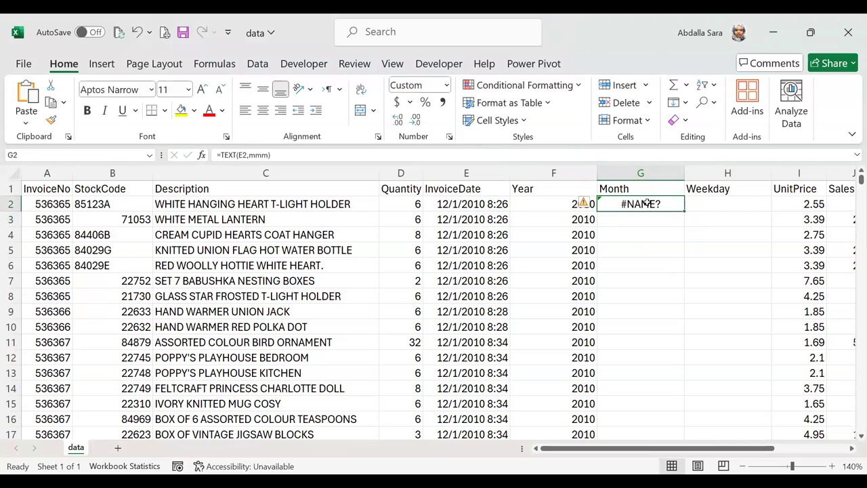
pyautogui.click(228, 155)
pyautogui.click(251, 155)
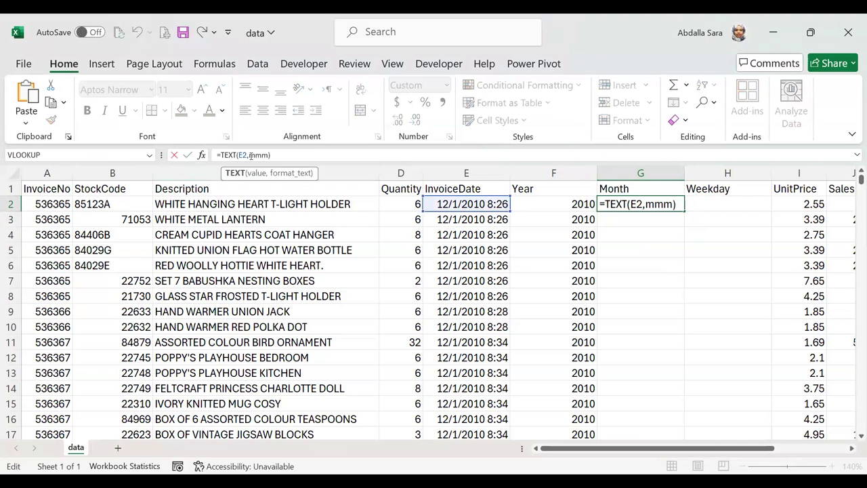
pyautogui.write('"')
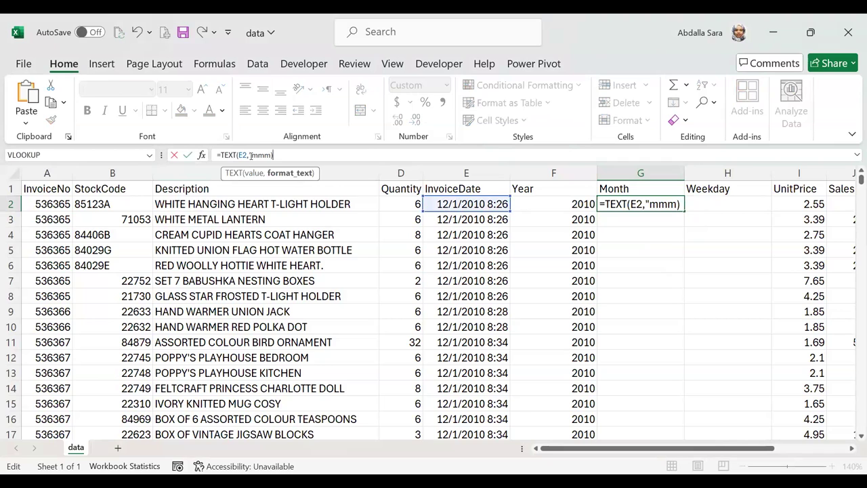
pyautogui.press('Right')
pyautogui.press('Right')
pyautogui.press('Right')
pyautogui.write('"')
pyautogui.press('Return')
# Fill the month formula from G2 down the whole Month column and check the values further down.
pyautogui.click(648, 205)
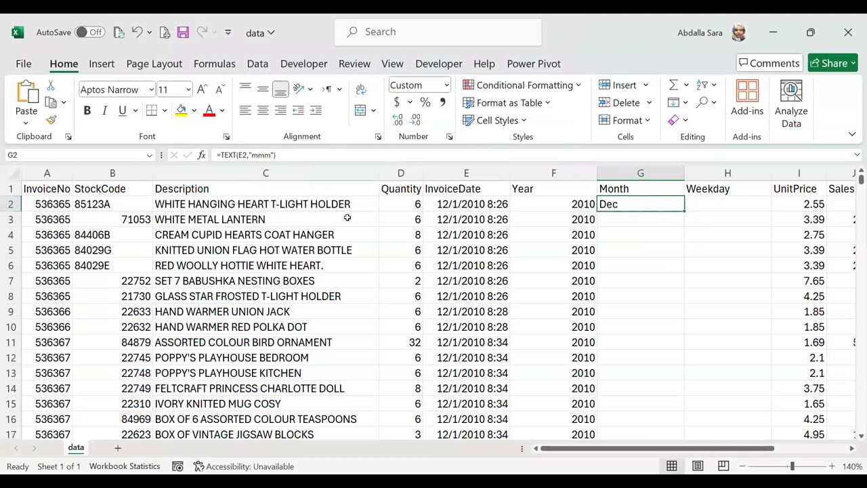
pyautogui.doubleClick(684, 212)
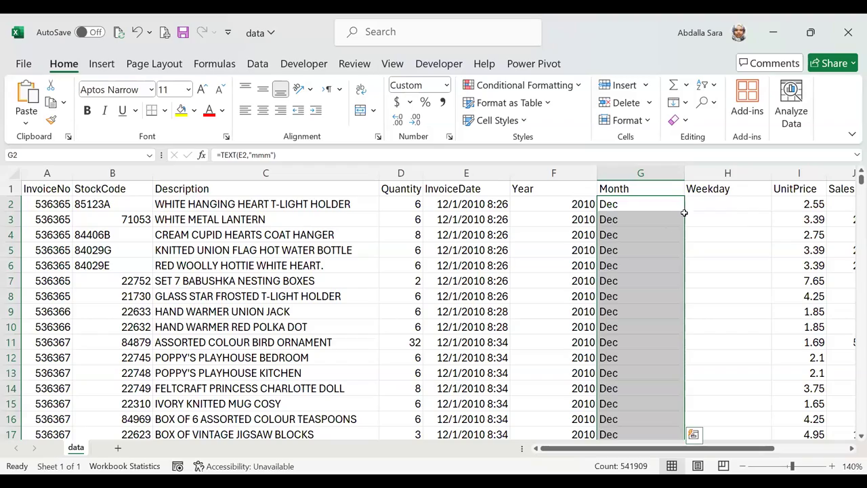
pyautogui.scroll(-20, 665, 233)
pyautogui.scroll(-20, 665, 233)
pyautogui.scroll(-20, 665, 233)
pyautogui.scroll(-20, 664, 233)
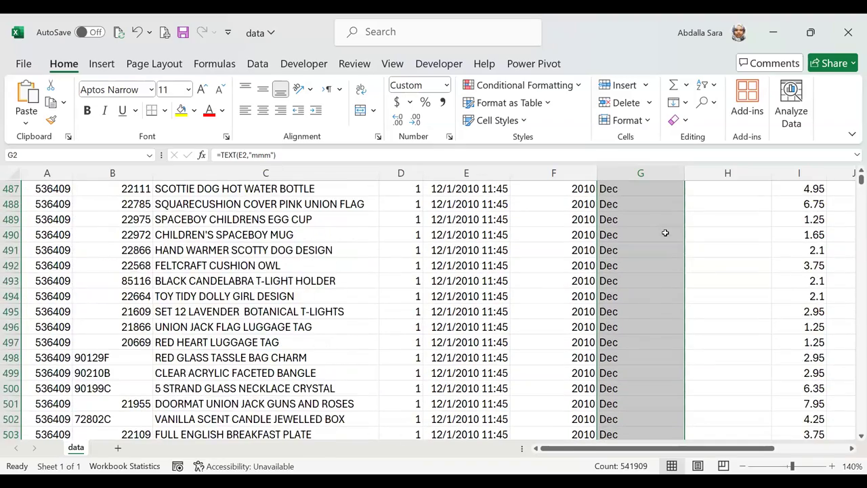
pyautogui.scroll(-20, 665, 233)
pyautogui.moveTo(853, 182)
pyautogui.mouseDown()
pyautogui.moveTo(854, 199)
pyautogui.moveTo(854, 180)
pyautogui.mouseUp()
# Enter =TEXT(E2,"ddd") in H2 to derive the abbreviated weekday name from the invoice date.
pyautogui.click(721, 206)
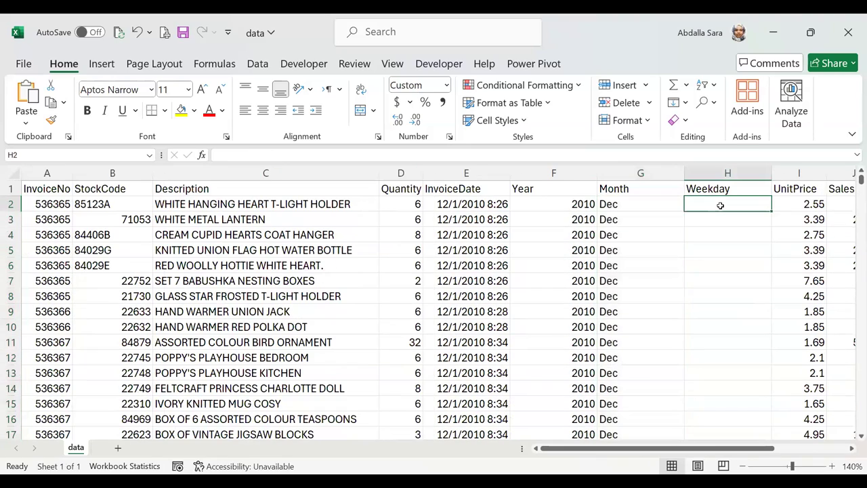
pyautogui.write('=text')
pyautogui.press('Tab')
pyautogui.click(487, 204)
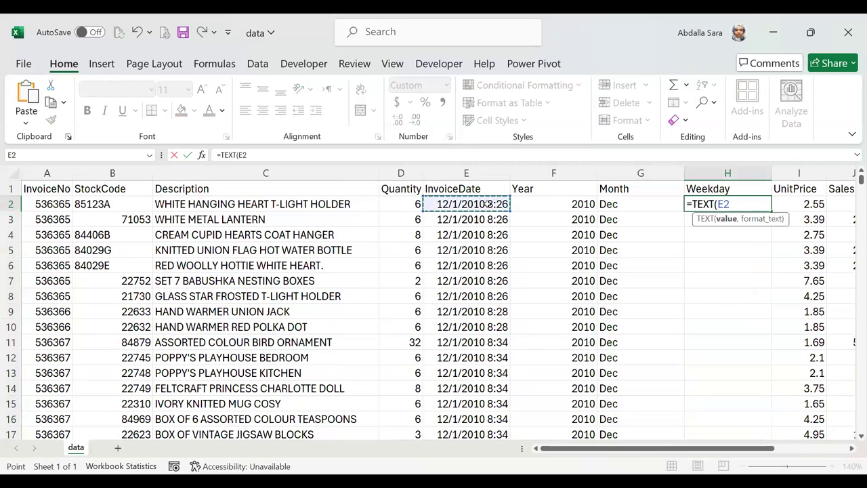
pyautogui.write(',"ddd:')
pyautogui.press('BackSpace')
pyautogui.write('"')
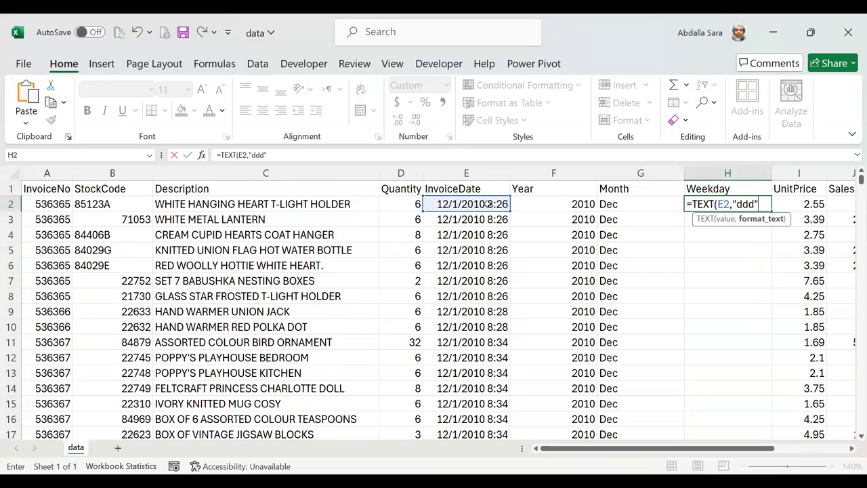
pyautogui.write(')')
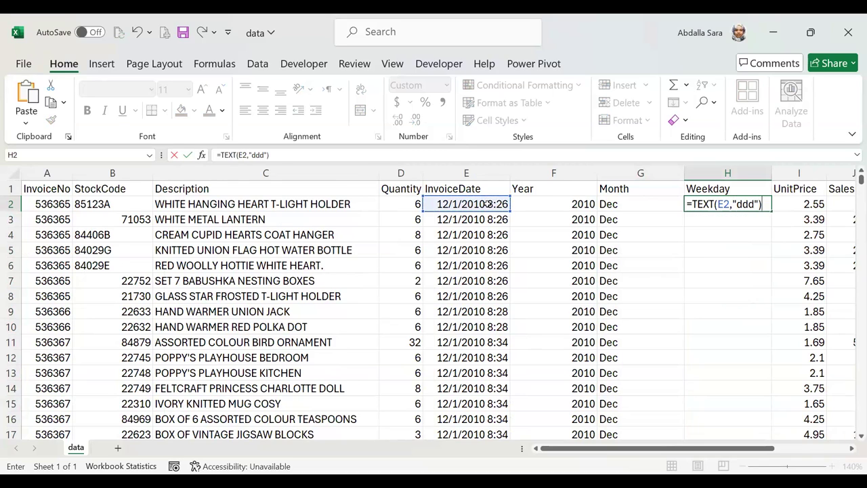
pyautogui.press('Return')
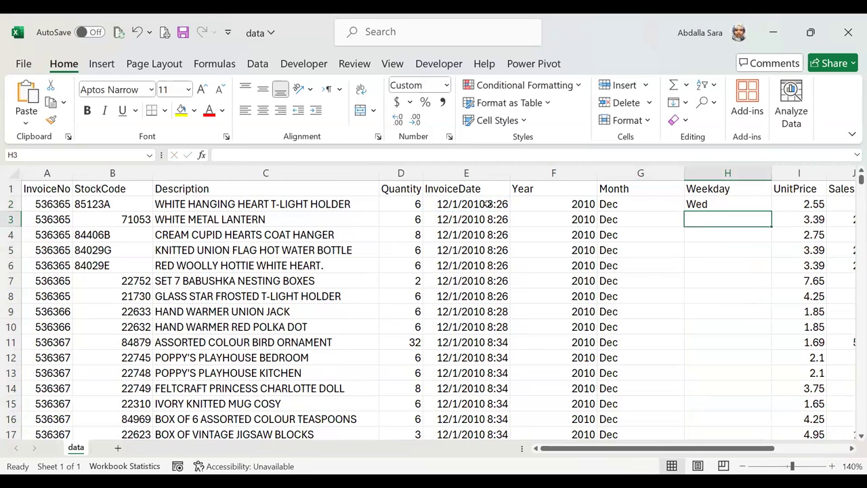
# Fill the weekday formula from H2 down the whole Weekday column and check the values further down.
pyautogui.click(728, 207)
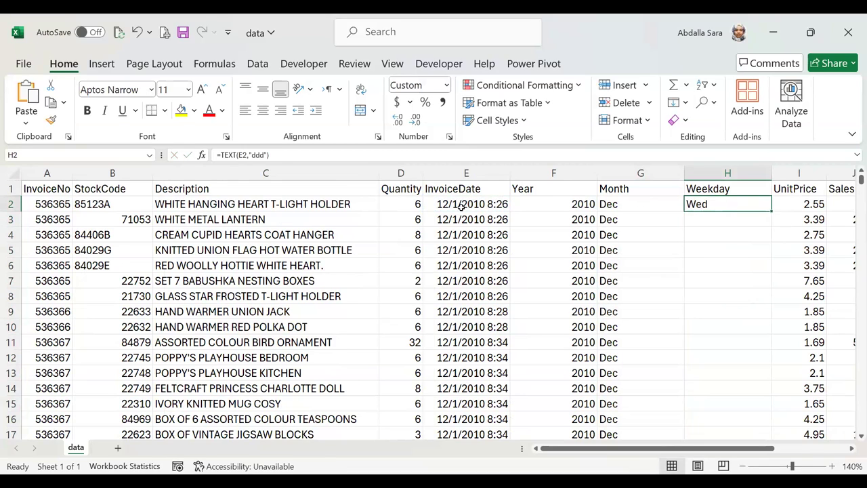
pyautogui.doubleClick(770, 213)
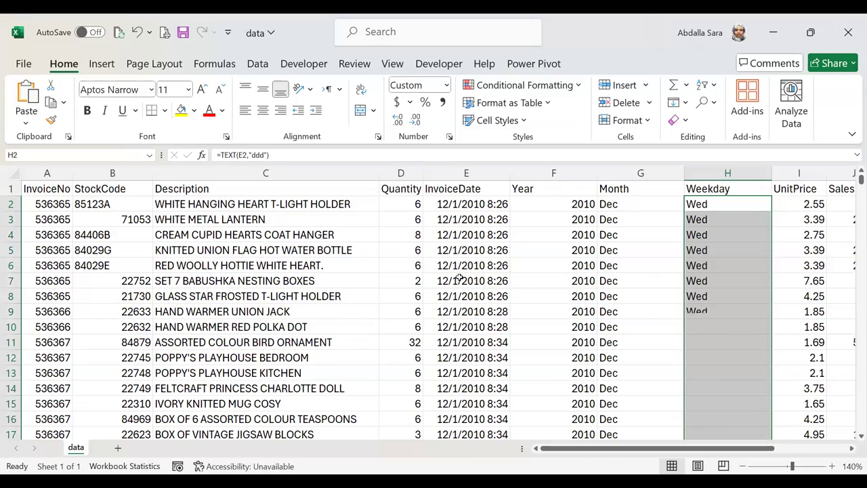
pyautogui.scroll(-12, 761, 287)
pyautogui.scroll(-20, 762, 288)
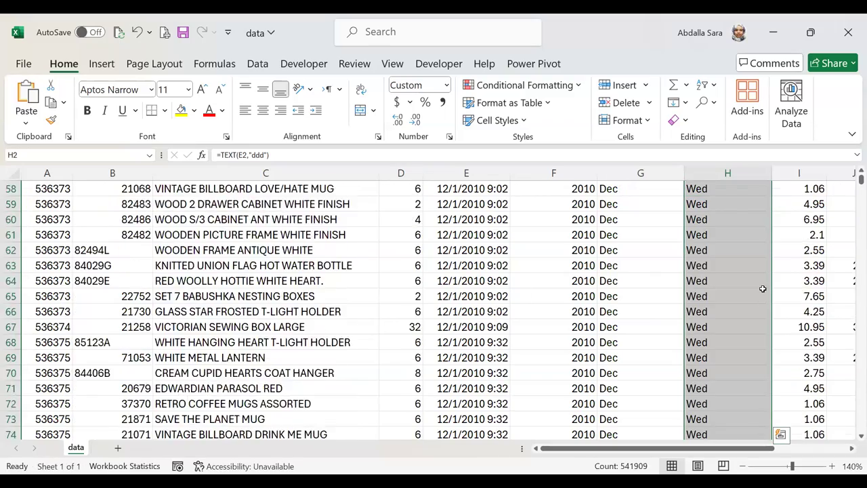
pyautogui.scroll(-20, 762, 288)
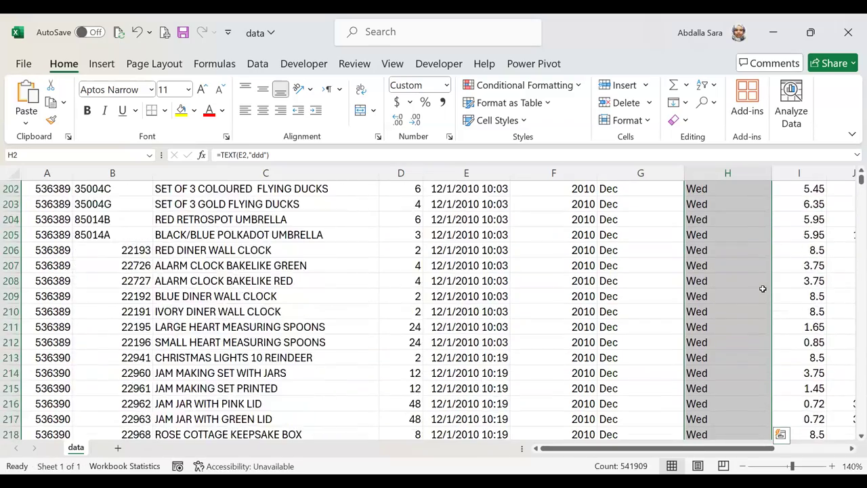
pyautogui.scroll(-20, 763, 289)
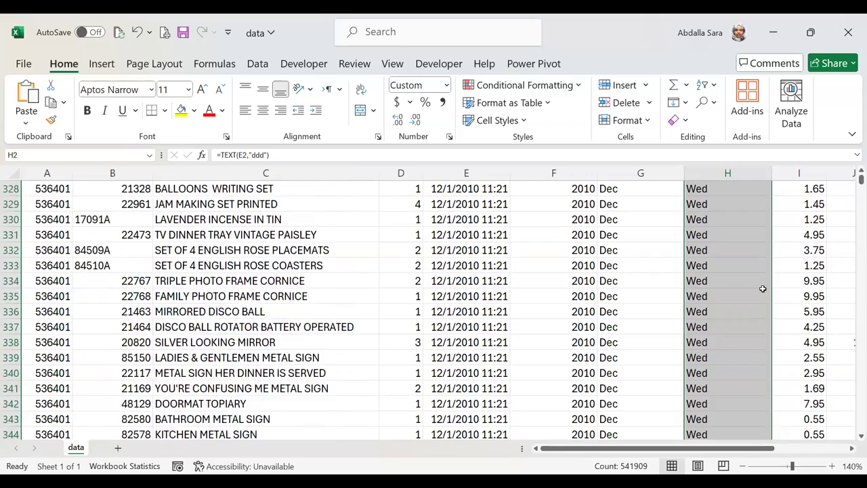
pyautogui.scroll(-20, 762, 288)
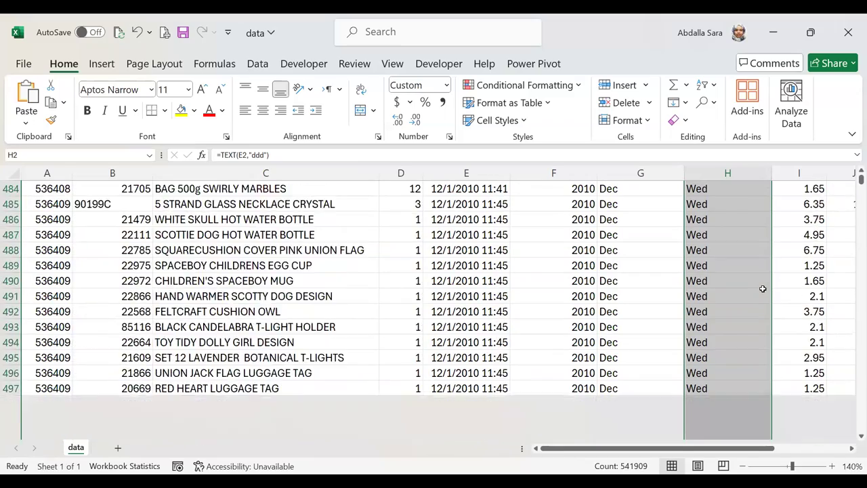
pyautogui.moveTo(855, 182)
pyautogui.mouseDown()
pyautogui.moveTo(854, 267)
pyautogui.moveTo(855, 176)
pyautogui.mouseUp()
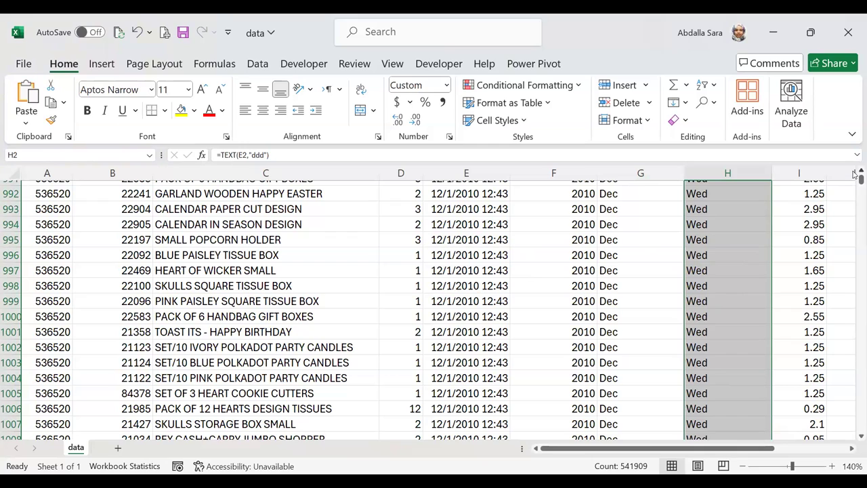
# Insert a PivotTable based on the entire invoice data range, starting from cell C2, on a new worksheet.
pyautogui.click(465, 255)
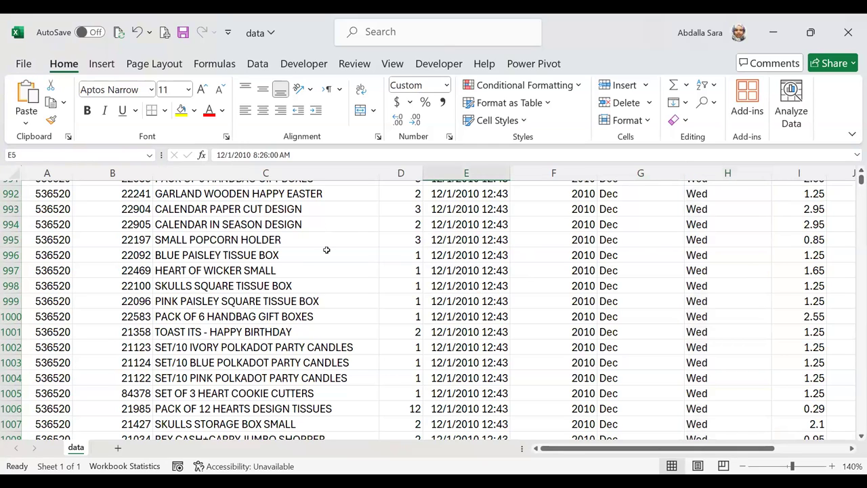
pyautogui.click(859, 178)
pyautogui.press('Left')
pyautogui.press('Left')
pyautogui.press('Up')
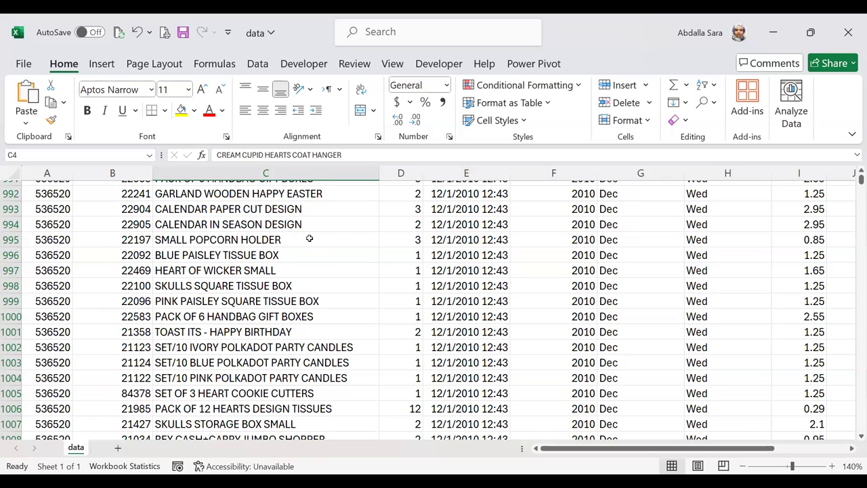
pyautogui.hotkey('ctrl', 'BackSpace')
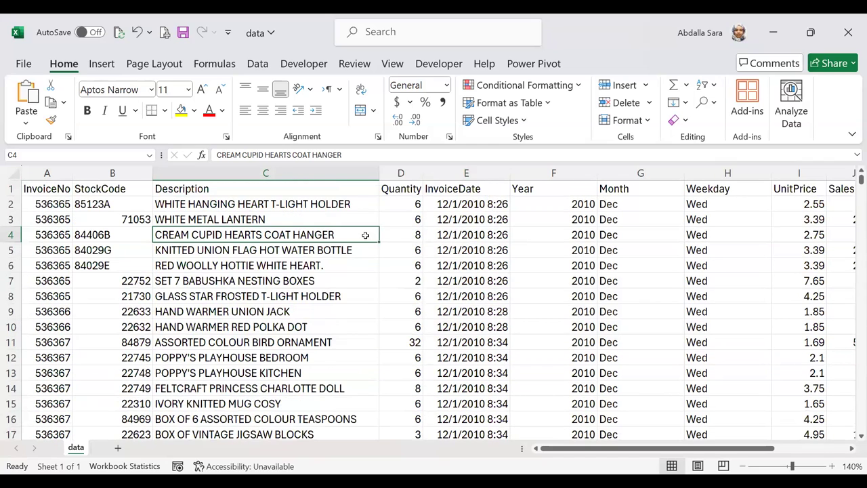
pyautogui.click(312, 203)
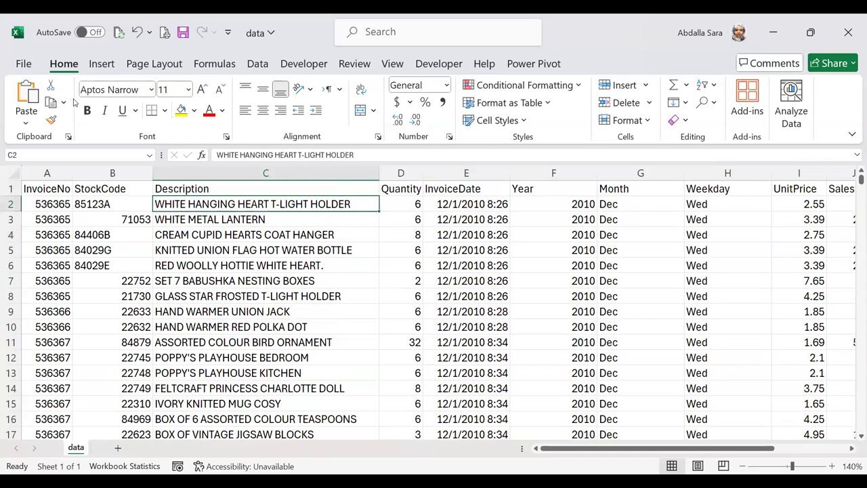
pyautogui.click(105, 65)
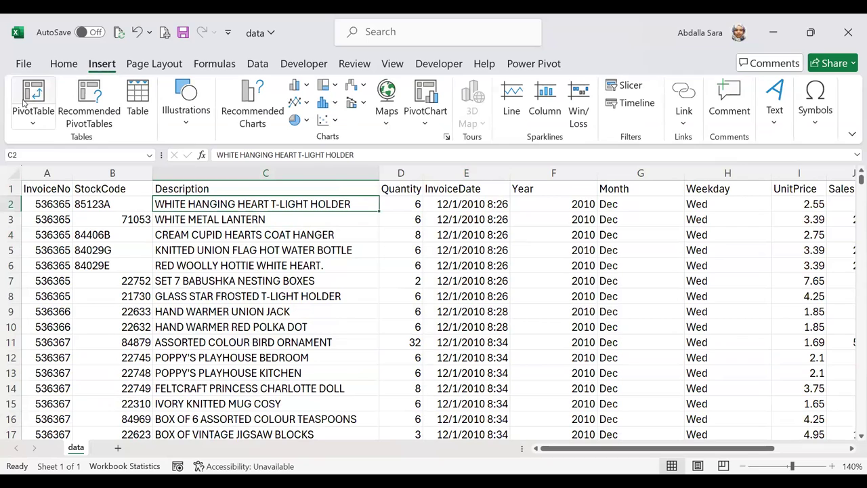
pyautogui.click(34, 96)
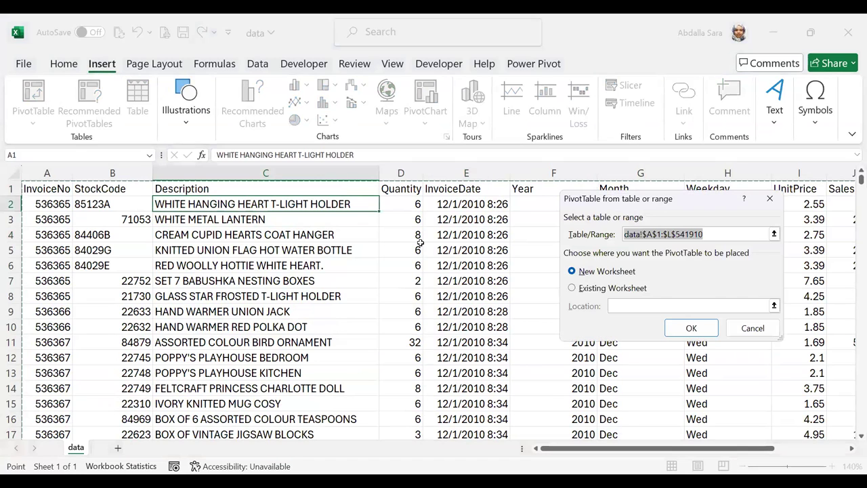
pyautogui.click(689, 329)
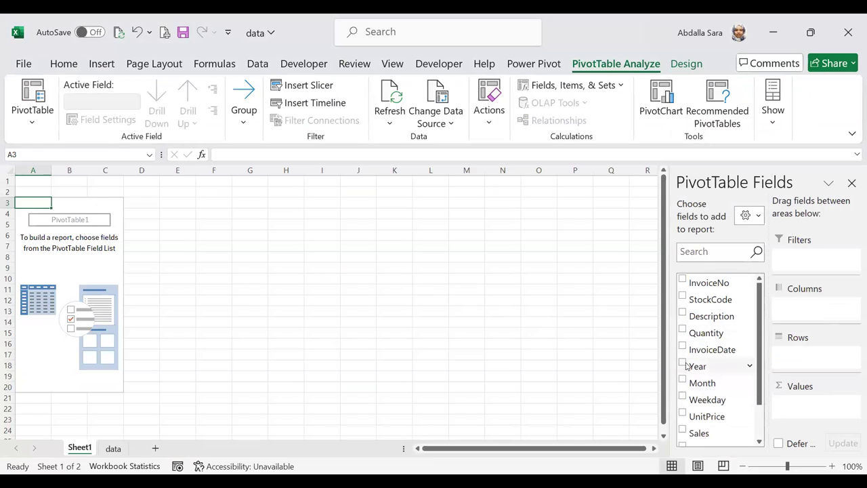
# Lay out the PivotTable with Year as columns, Month as rows and the sum of Sales as values.
pyautogui.moveTo(685, 366); pyautogui.dragTo(813, 306)
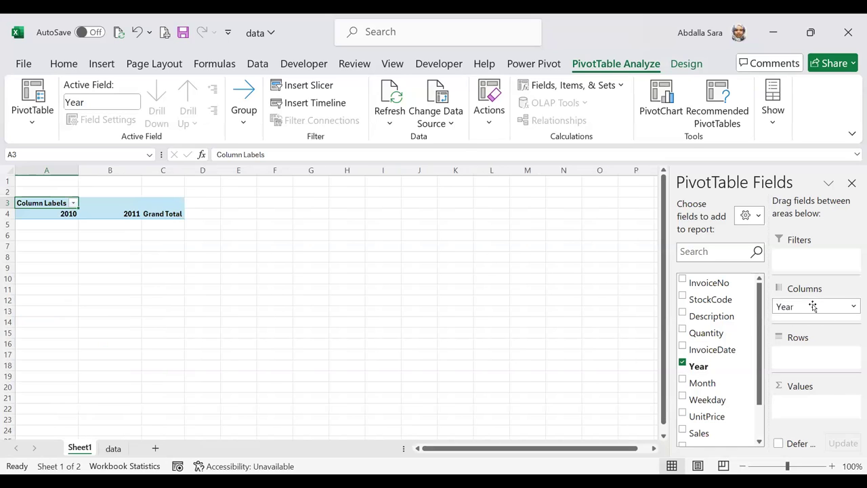
pyautogui.moveTo(685, 383); pyautogui.dragTo(802, 354)
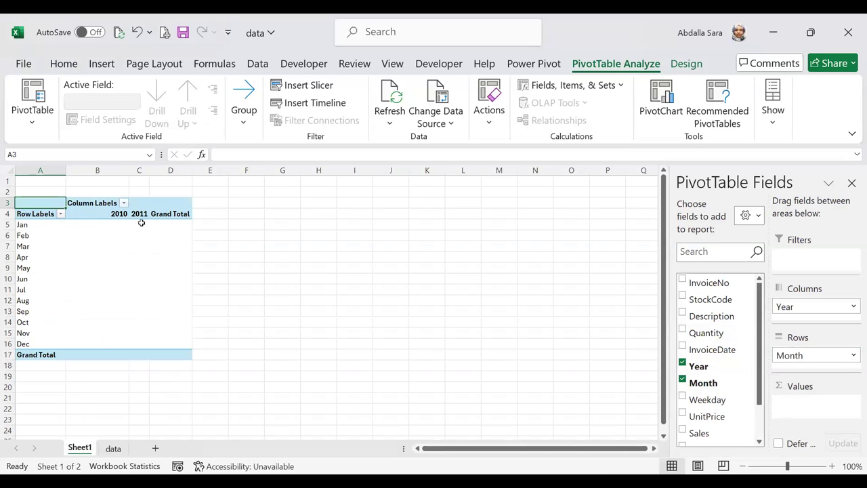
pyautogui.moveTo(684, 432); pyautogui.dragTo(795, 404)
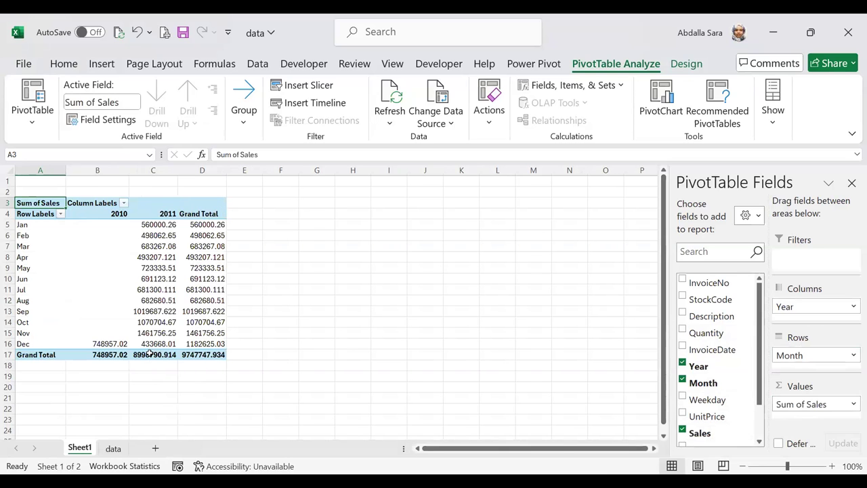
# Examine the monthly sales for December 2010 and January 2011, with the sheet enlarged to 140%.
pyautogui.click(111, 342)
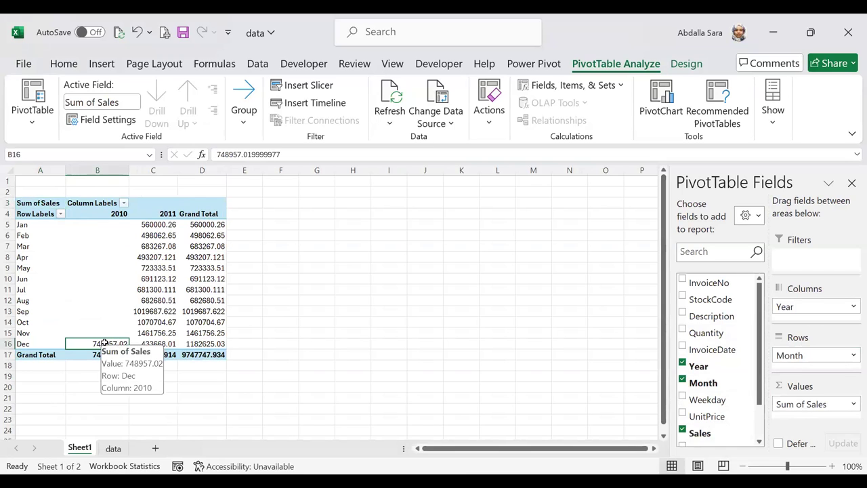
pyautogui.click(159, 224)
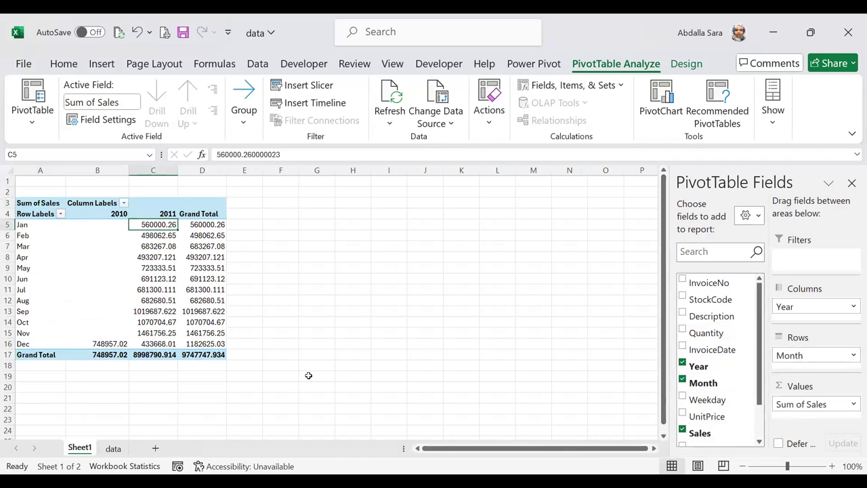
pyautogui.click(831, 466)
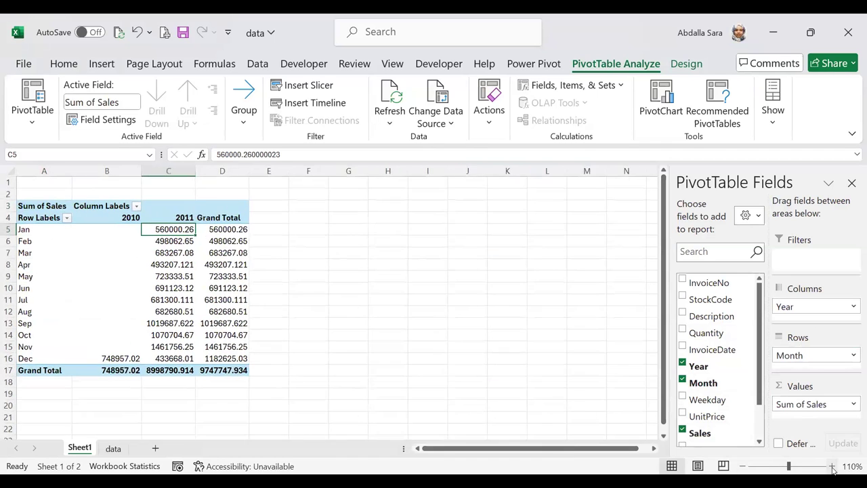
pyautogui.click(831, 466)
pyautogui.click(832, 466)
pyautogui.click(831, 466)
pyautogui.scroll(1, 520, 361)
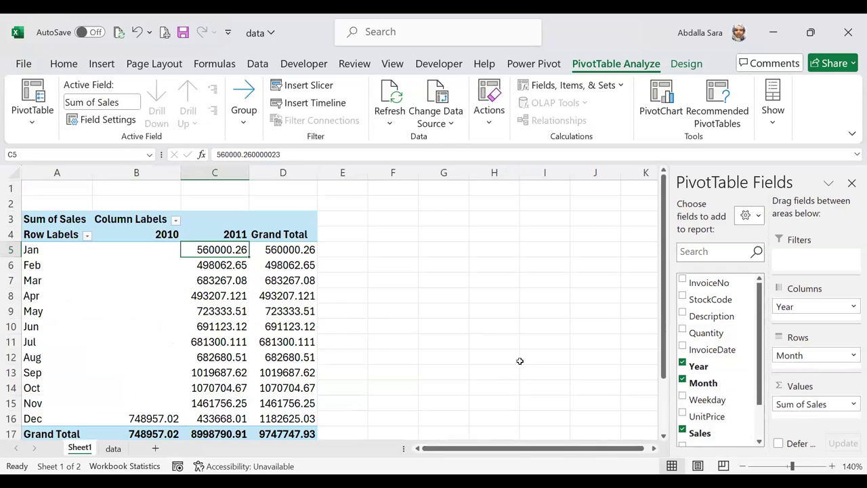
pyautogui.moveTo(665, 252); pyautogui.dragTo(665, 252)
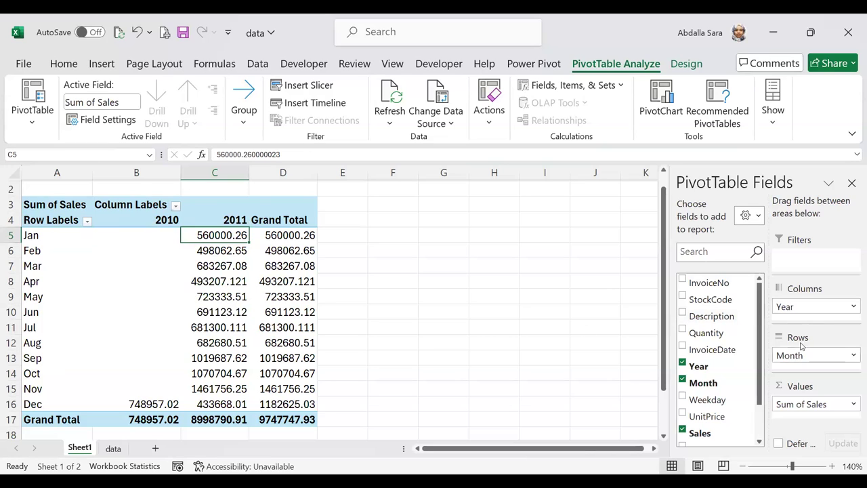
# Move the Year field from the PivotTable's columns to its report filter and check the December sales total.
pyautogui.moveTo(803, 306); pyautogui.dragTo(801, 260)
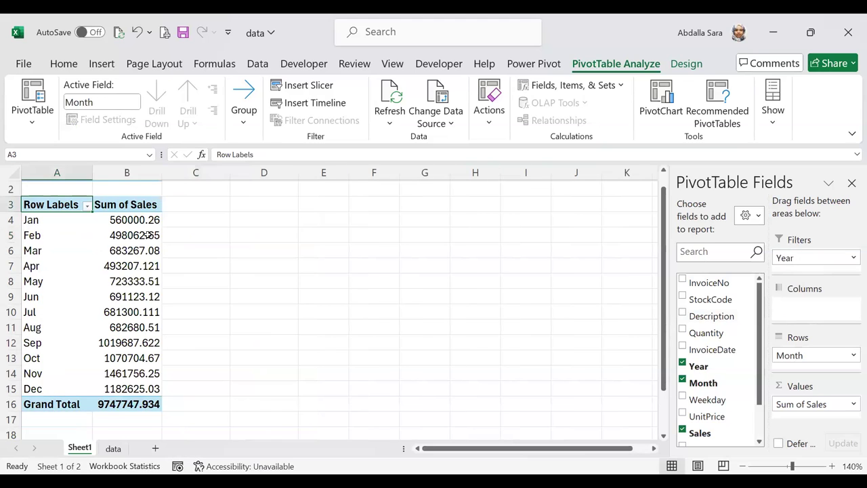
pyautogui.scroll(1, 160, 240)
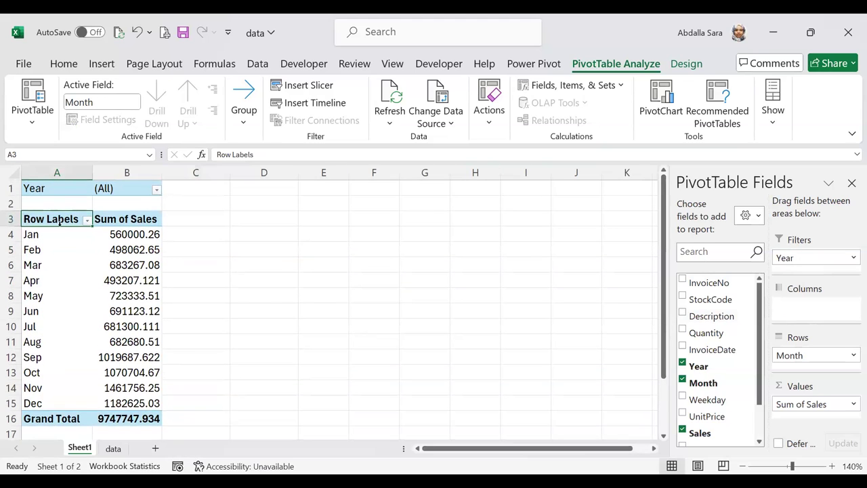
pyautogui.click(48, 402)
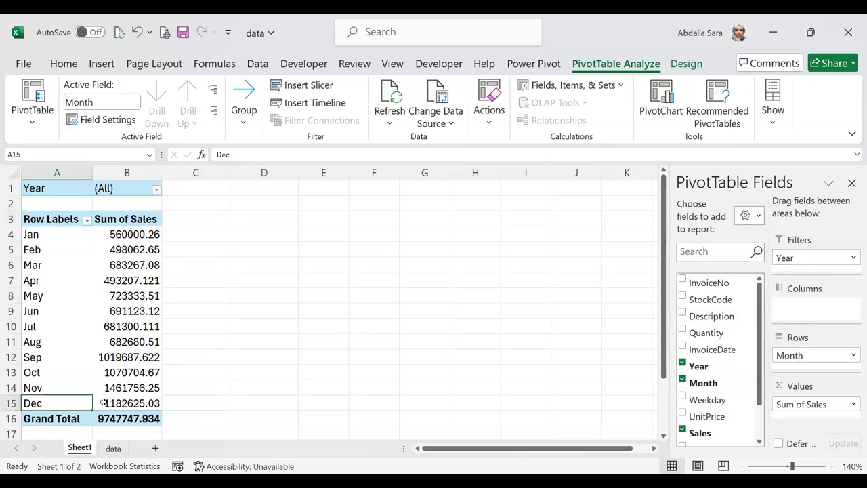
pyautogui.click(110, 402)
pyautogui.click(49, 402)
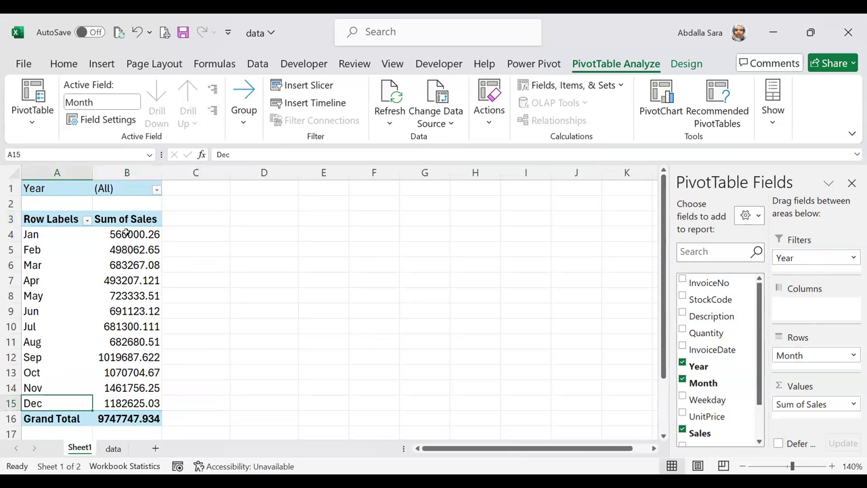
# Filter the PivotTable report to the year 2011 and select the January row label.
pyautogui.click(156, 190)
pyautogui.click(23, 238)
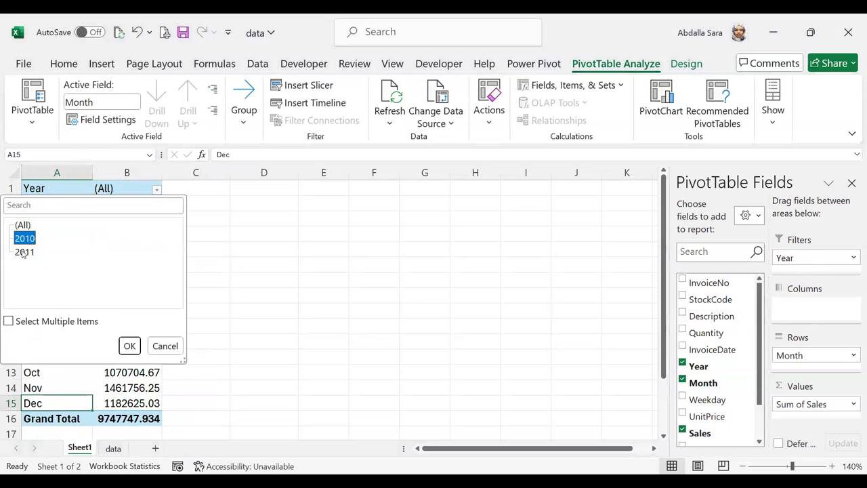
pyautogui.click(25, 253)
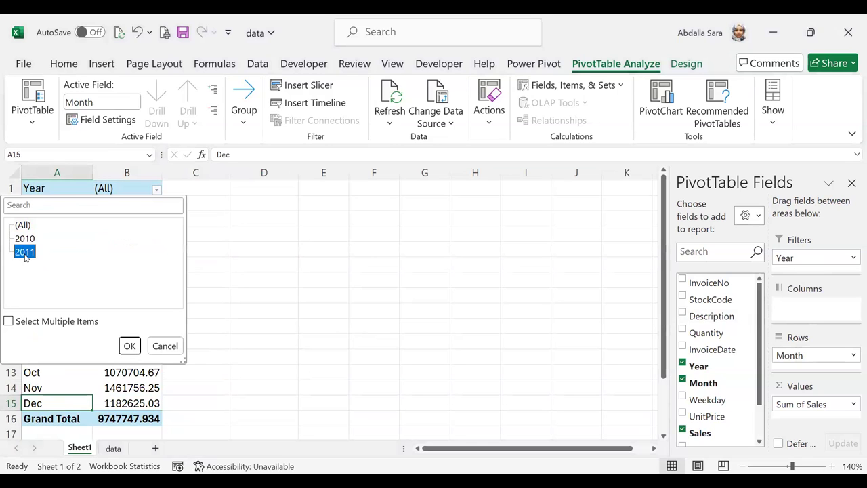
pyautogui.click(128, 346)
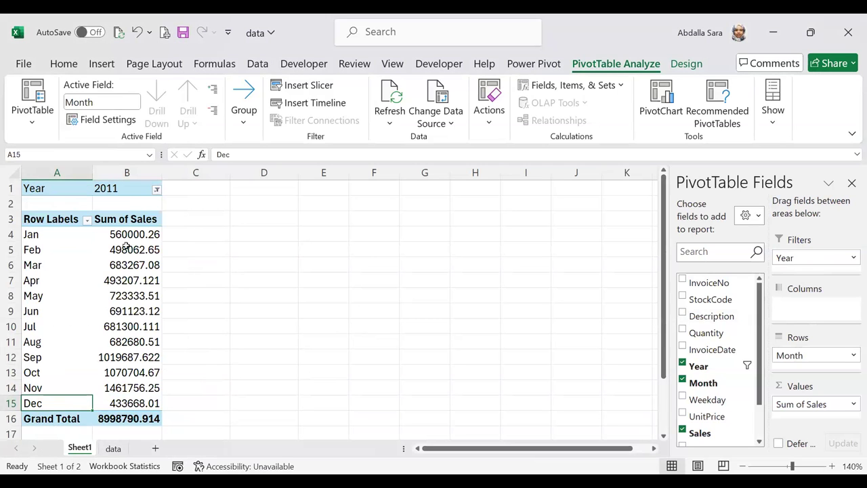
pyautogui.moveTo(127, 339)
pyautogui.click(61, 255)
pyautogui.click(58, 235)
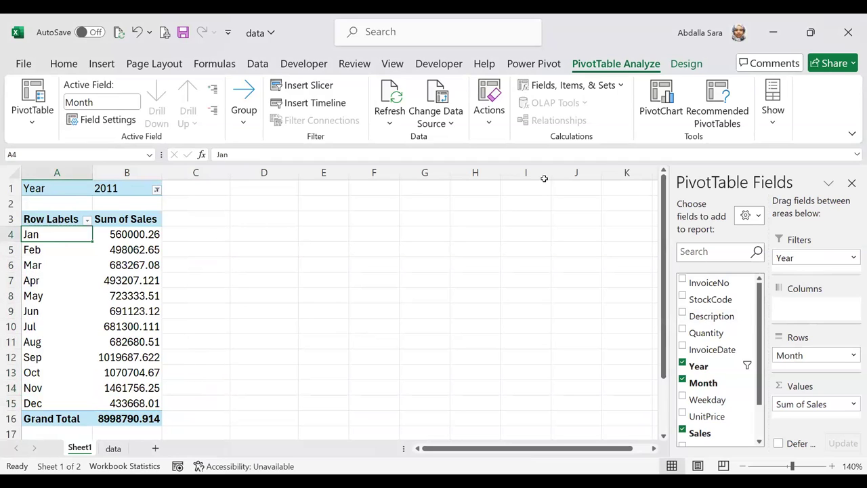
# Insert a line PivotChart of the 2011 monthly sales from the PivotTable.
pyautogui.click(661, 102)
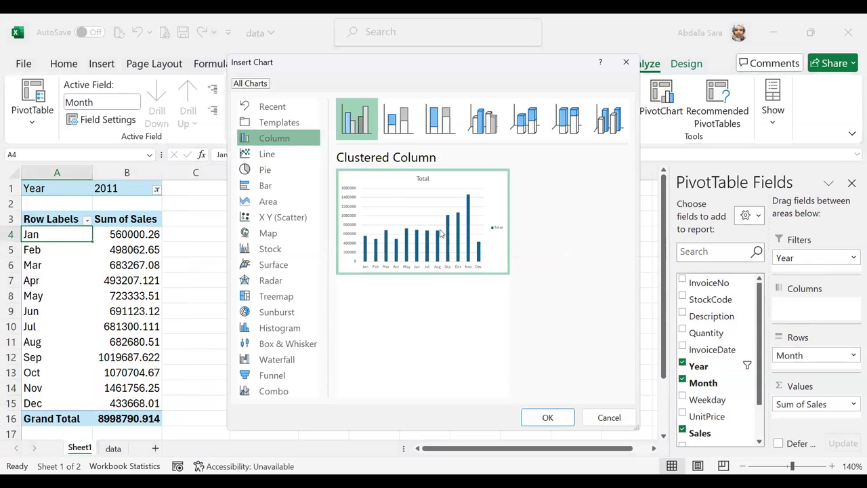
pyautogui.moveTo(440, 233)
pyautogui.click(256, 158)
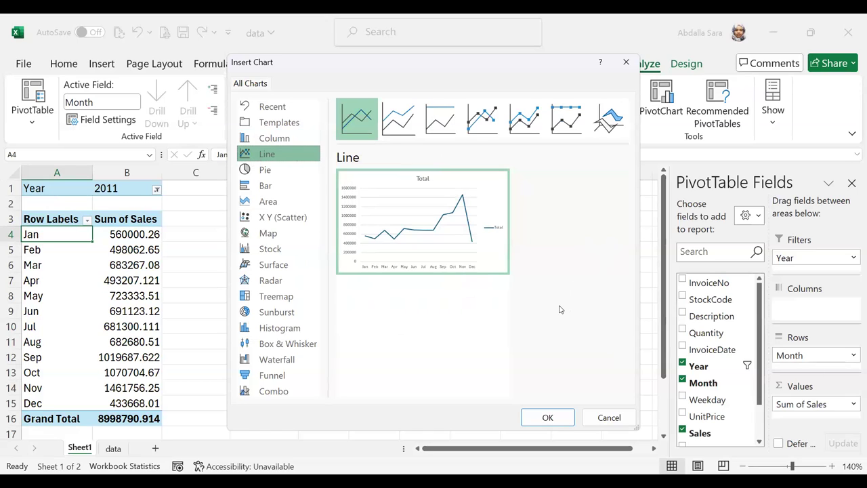
pyautogui.click(550, 417)
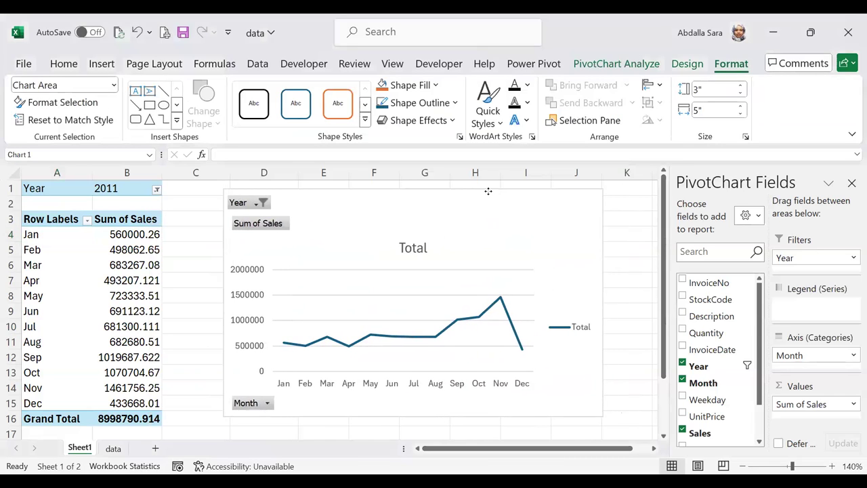
# Remove the legend, chart title and gridlines from the monthly sales PivotChart.
pyautogui.click(450, 357)
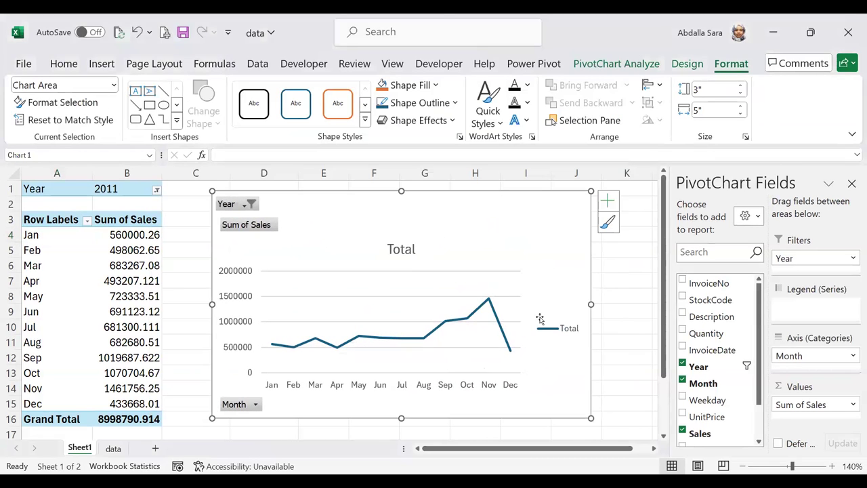
pyautogui.click(608, 202)
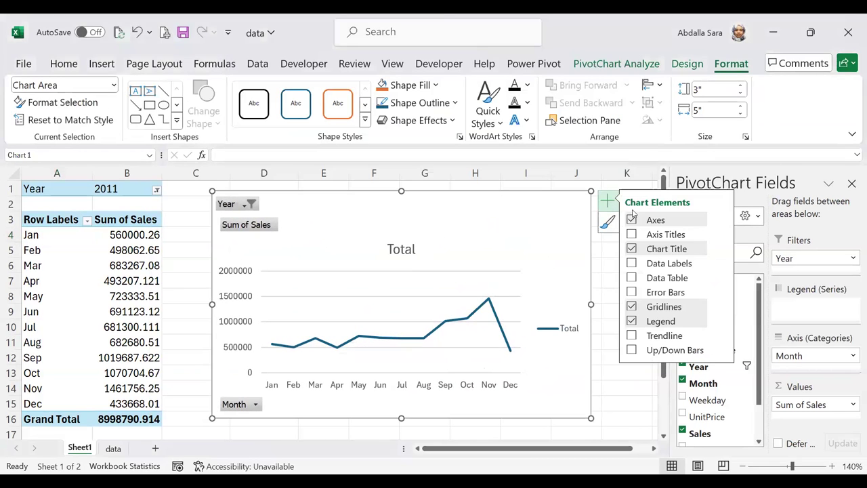
pyautogui.click(630, 321)
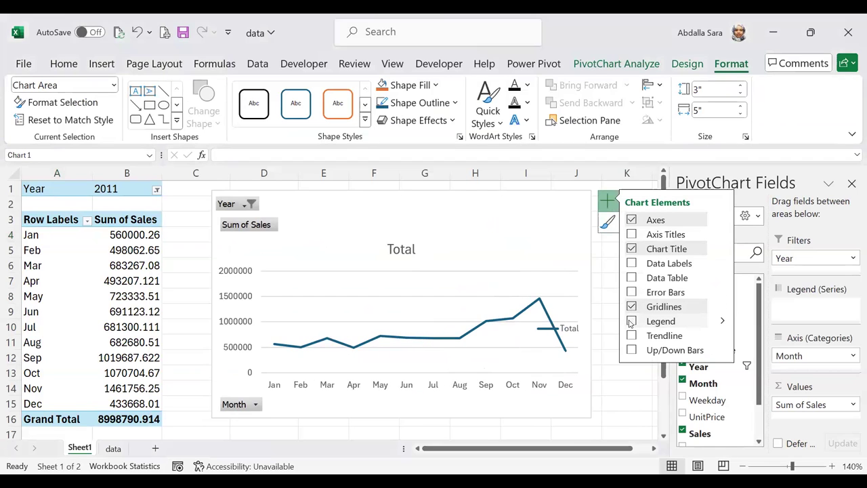
pyautogui.click(631, 248)
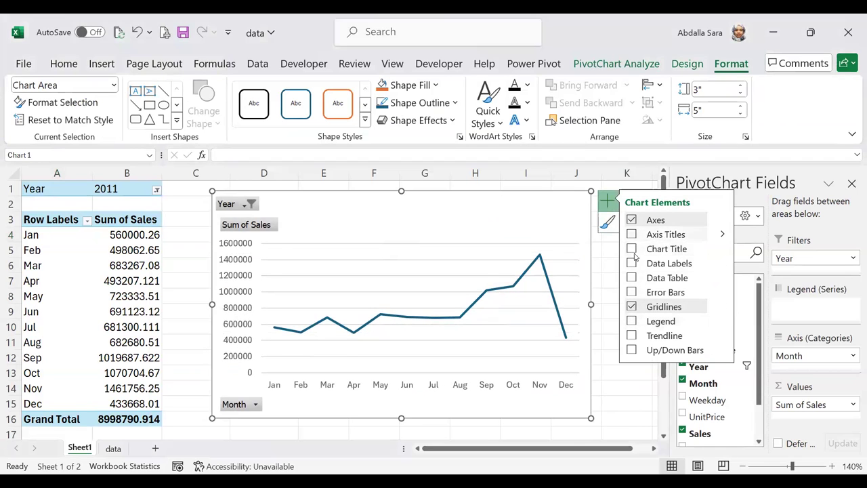
pyautogui.click(632, 307)
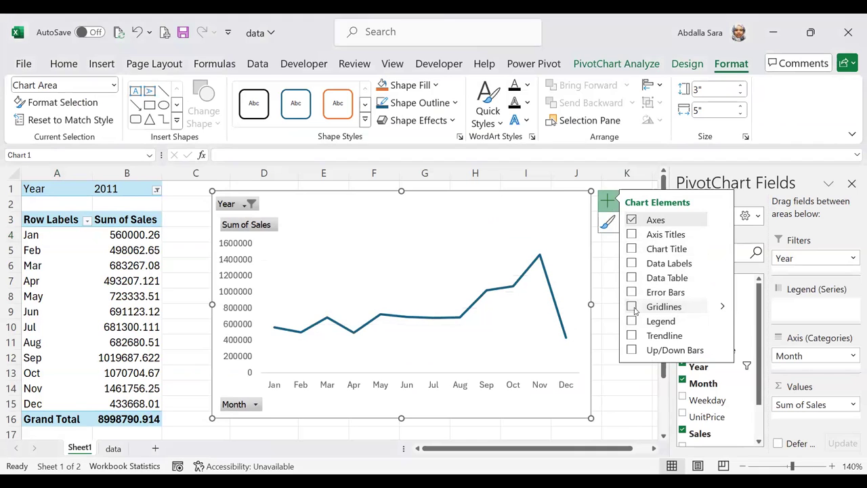
pyautogui.click(614, 396)
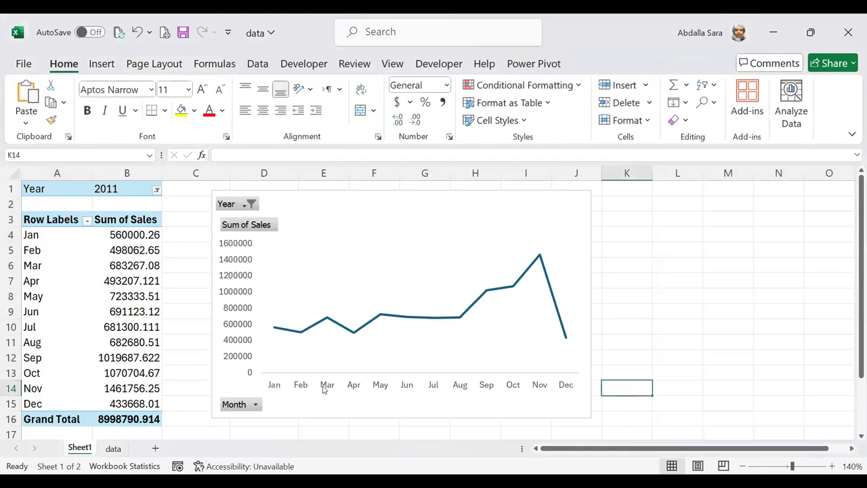
# Hide all the field buttons on the monthly sales PivotChart.
pyautogui.click(337, 201)
pyautogui.click(631, 67)
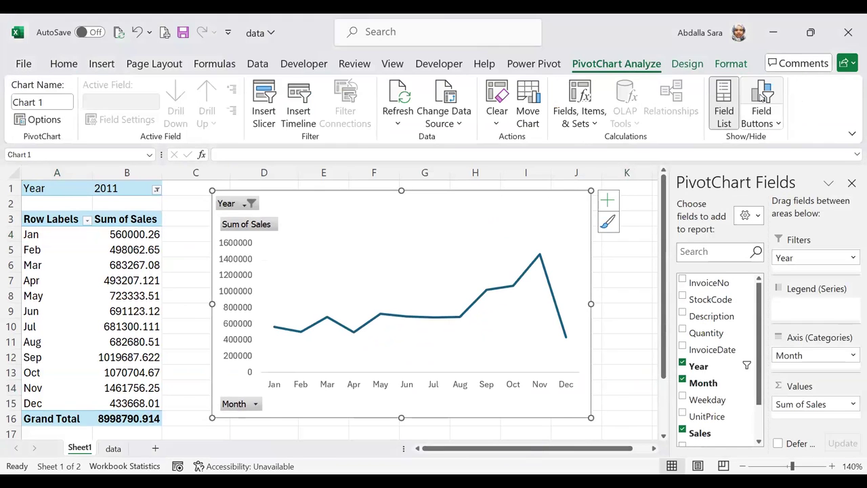
pyautogui.click(761, 97)
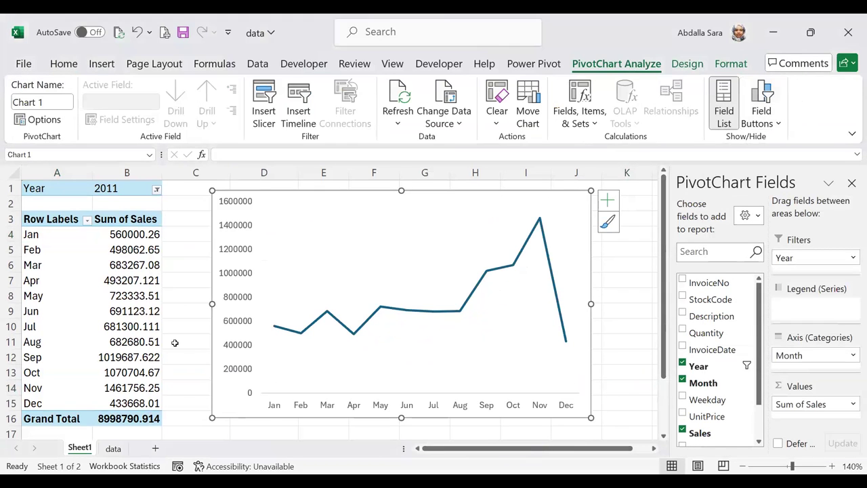
# Set the display units of the chart's vertical axis to Thousands and close the axis formatting.
pyautogui.click(233, 344)
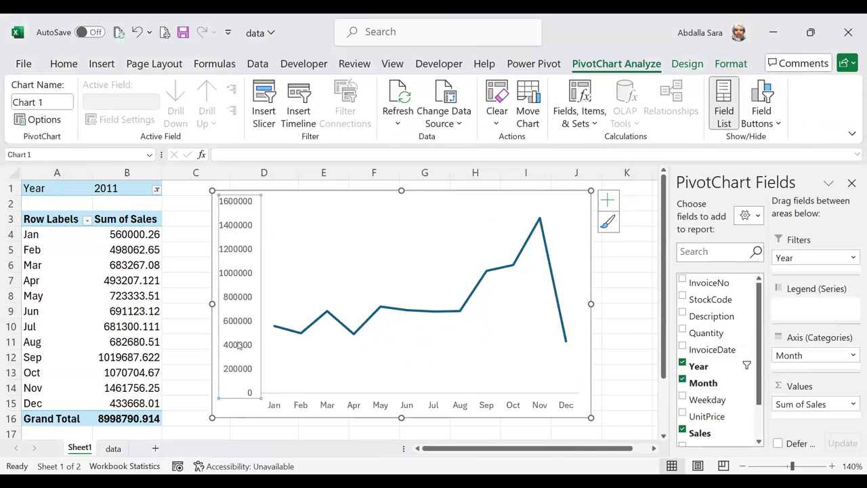
pyautogui.doubleClick(239, 345)
pyautogui.moveTo(830, 318); pyautogui.dragTo(833, 367)
pyautogui.moveTo(743, 443); pyautogui.dragTo(763, 443)
pyautogui.click(811, 350)
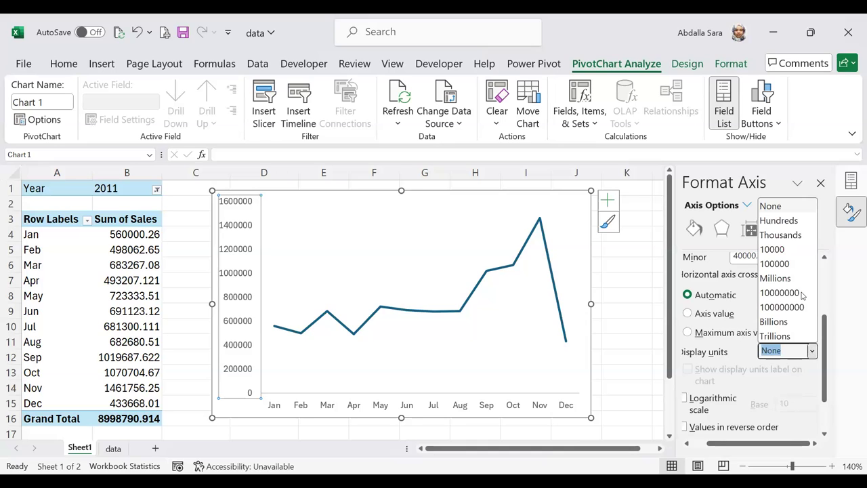
pyautogui.click(780, 234)
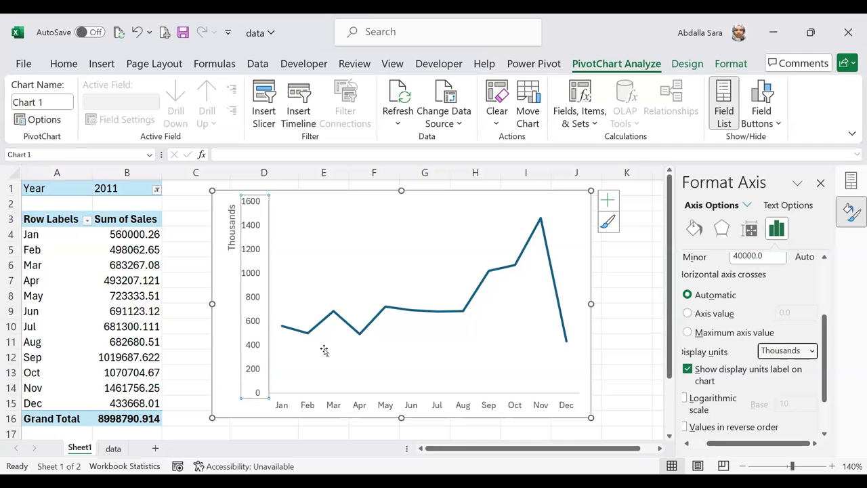
pyautogui.click(819, 187)
pyautogui.click(291, 422)
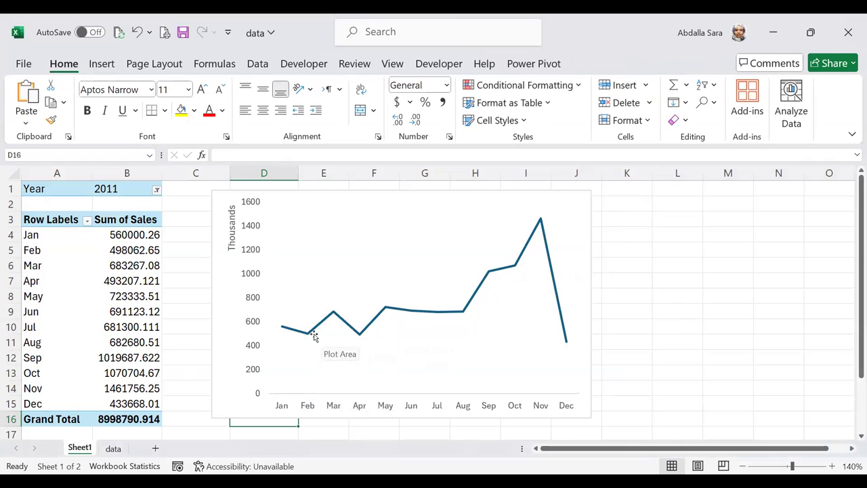
# Rename the worksheet holding the monthly sales PivotTable and chart as Sales Trend.
pyautogui.moveTo(308, 333)
pyautogui.moveTo(541, 221)
pyautogui.moveTo(568, 345)
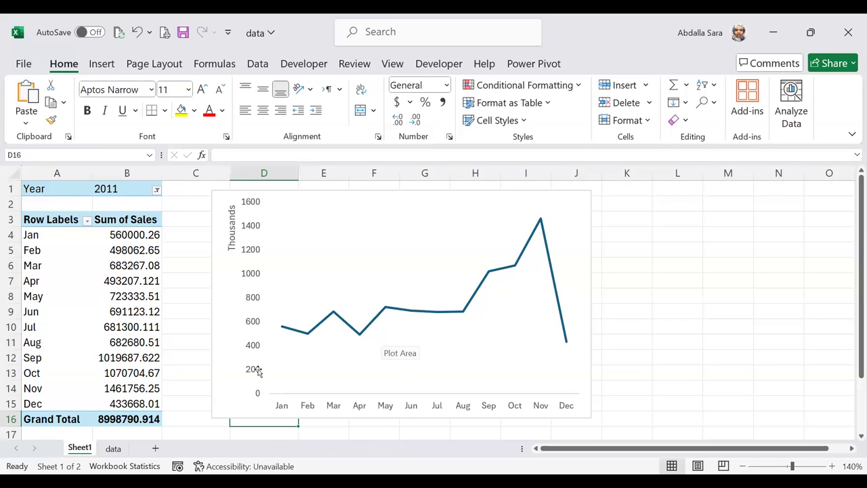
pyautogui.doubleClick(79, 448)
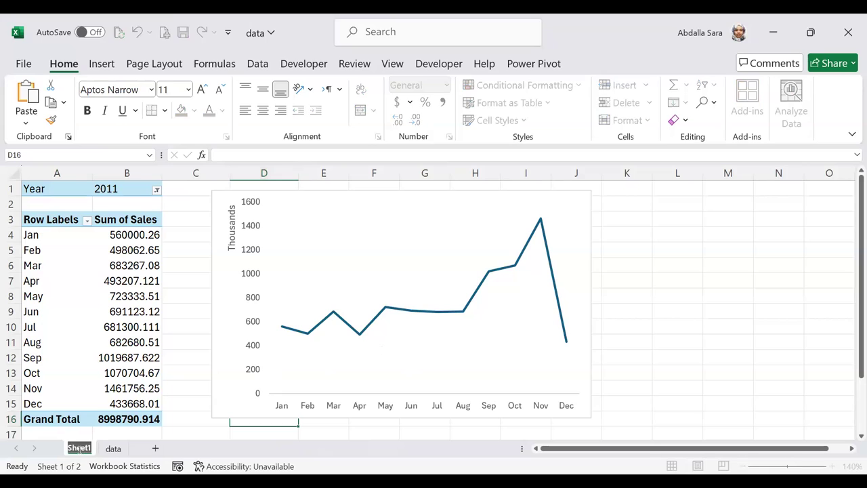
pyautogui.write('Sales Trend')
pyautogui.press('Return')
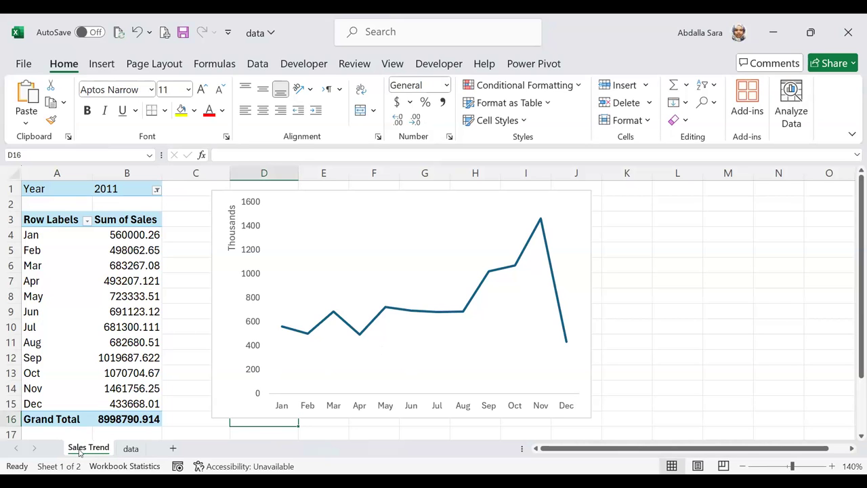
# Create a second PivotTable on a new worksheet from the data sheet's range $A$1:$L$541910.
pyautogui.click(132, 448)
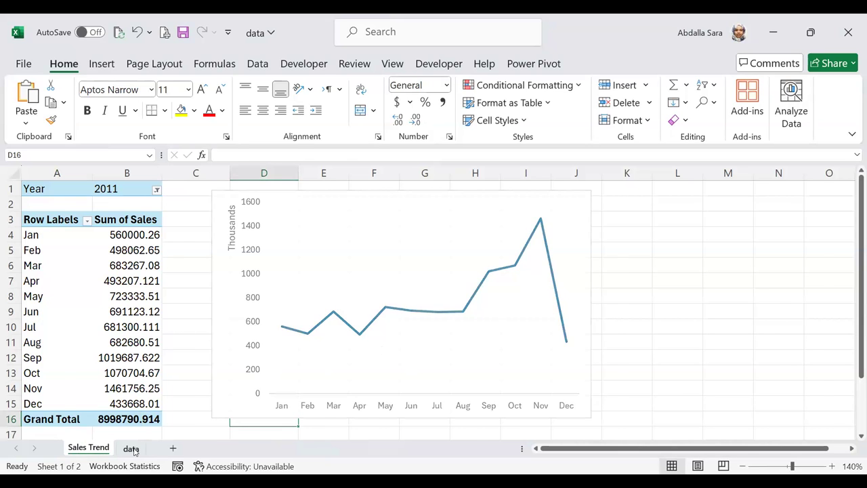
pyautogui.click(102, 63)
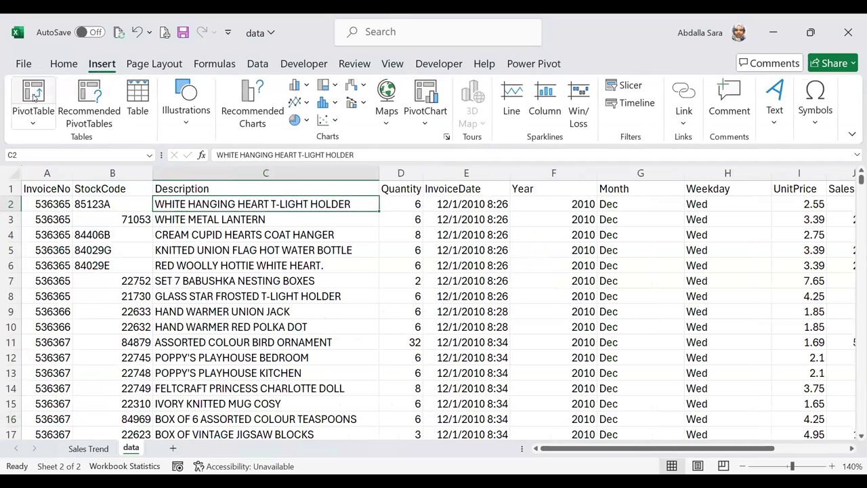
pyautogui.click(34, 96)
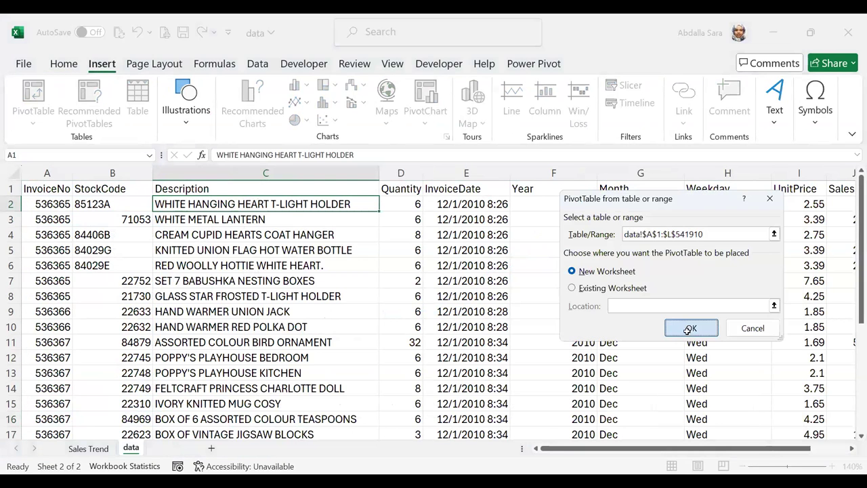
pyautogui.click(690, 328)
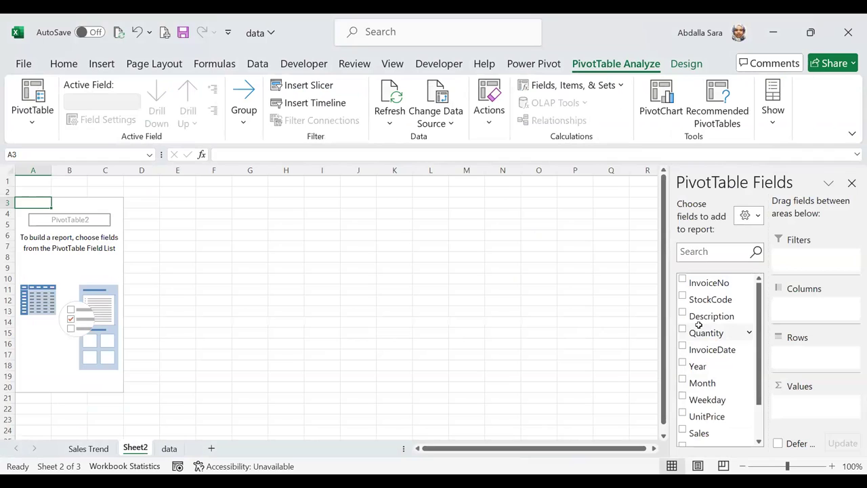
# Lay out the new PivotTable with Country as rows and the sum of Sales as values.
pyautogui.scroll(-2, 698, 325)
pyautogui.moveTo(688, 422); pyautogui.dragTo(816, 354)
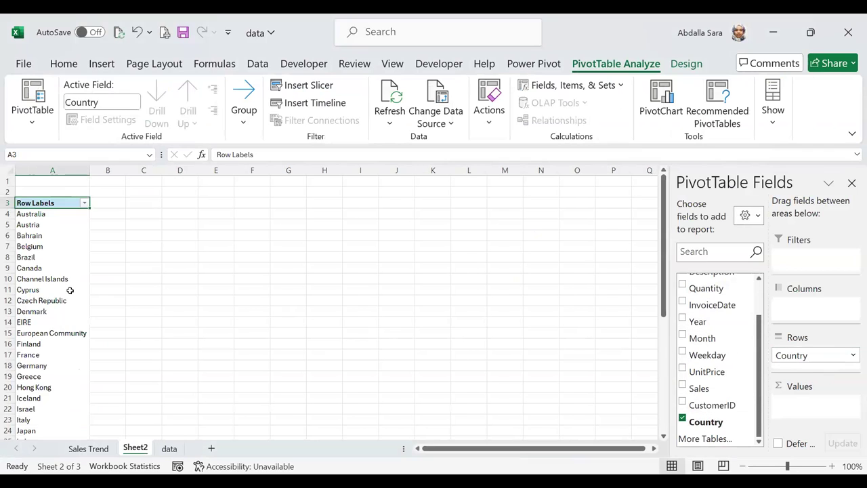
pyautogui.scroll(-10, 70, 290)
pyautogui.scroll(7, 70, 290)
pyautogui.scroll(3, 69, 290)
pyautogui.moveTo(97, 169); pyautogui.dragTo(107, 169)
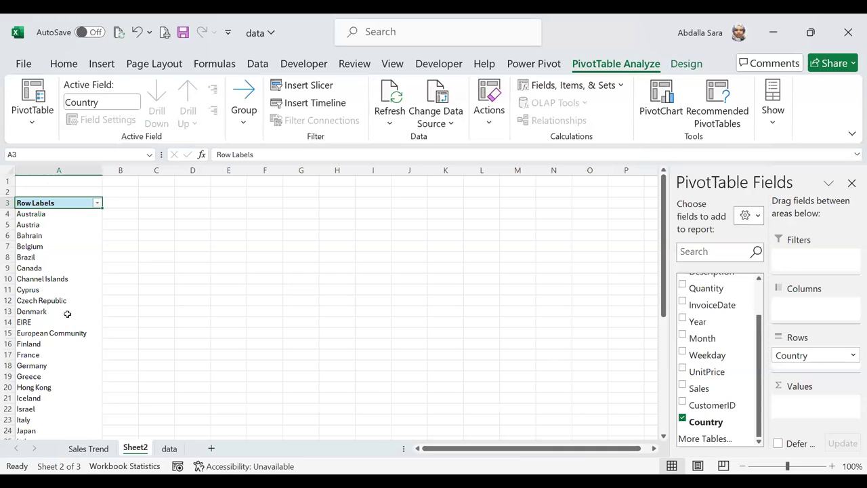
pyautogui.scroll(-6, 120, 302)
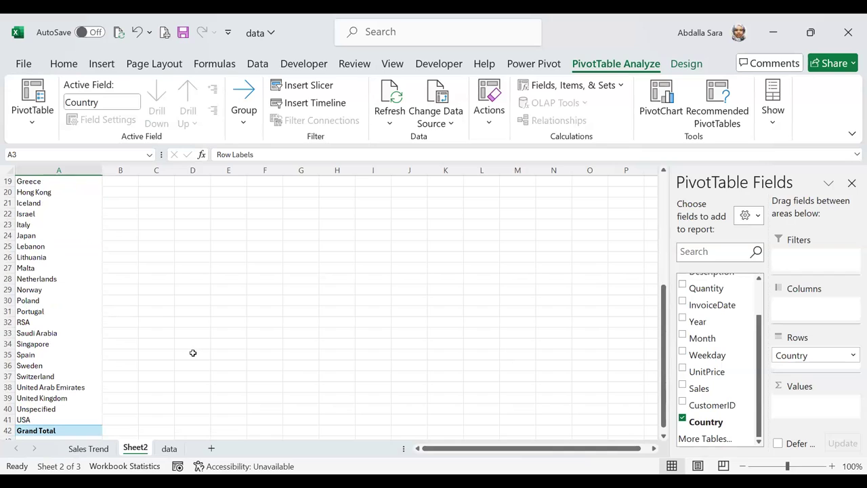
pyautogui.scroll(6, 181, 347)
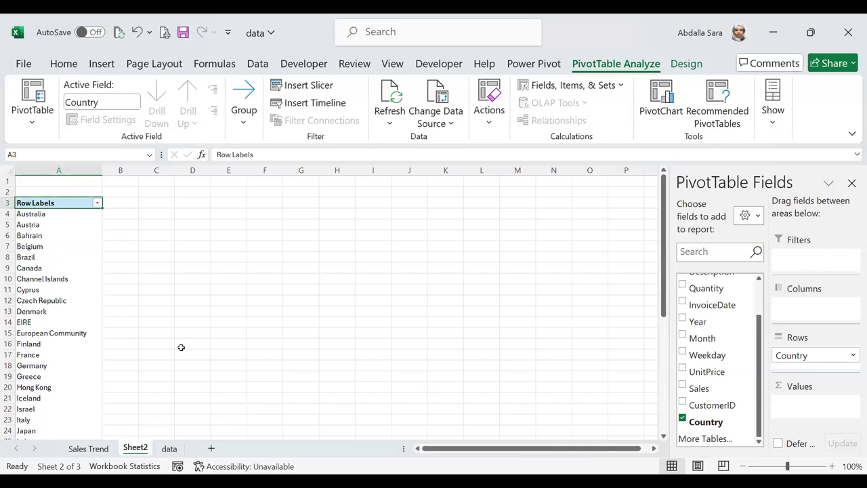
pyautogui.moveTo(684, 386); pyautogui.dragTo(806, 416)
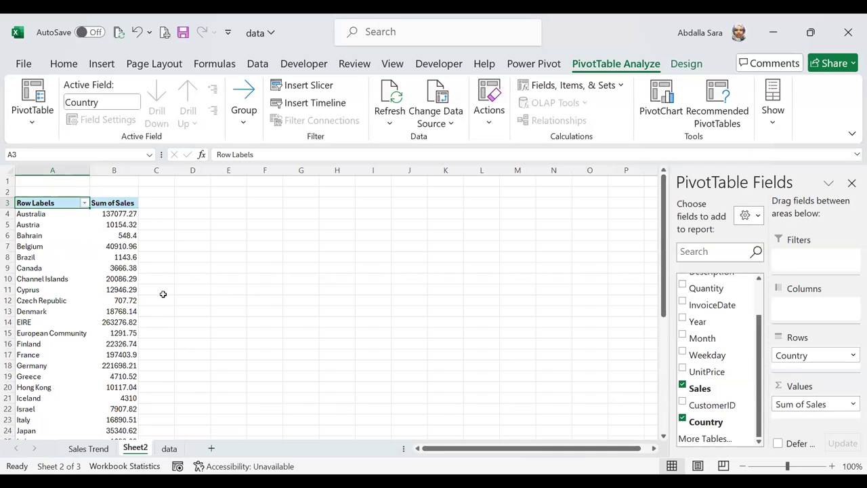
# Sort the countries by their sum of Sales from largest to smallest and review the ranking.
pyautogui.click(116, 214)
pyautogui.rightClick(116, 214)
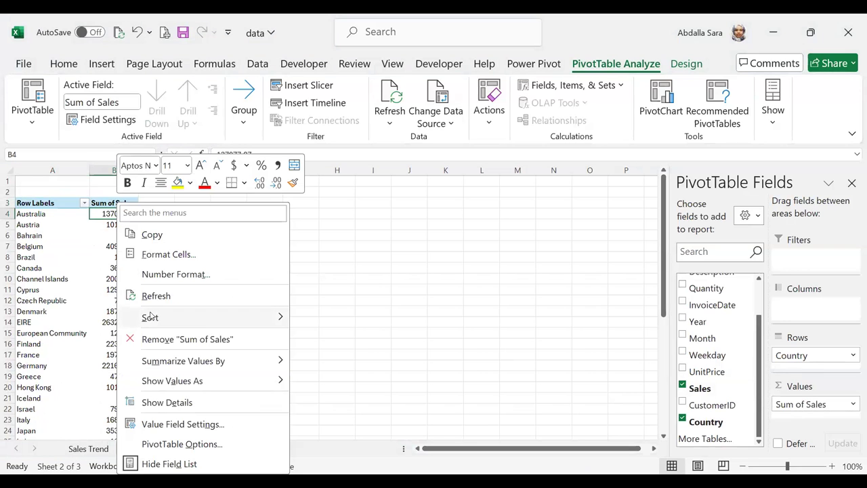
pyautogui.moveTo(151, 317)
pyautogui.click(360, 338)
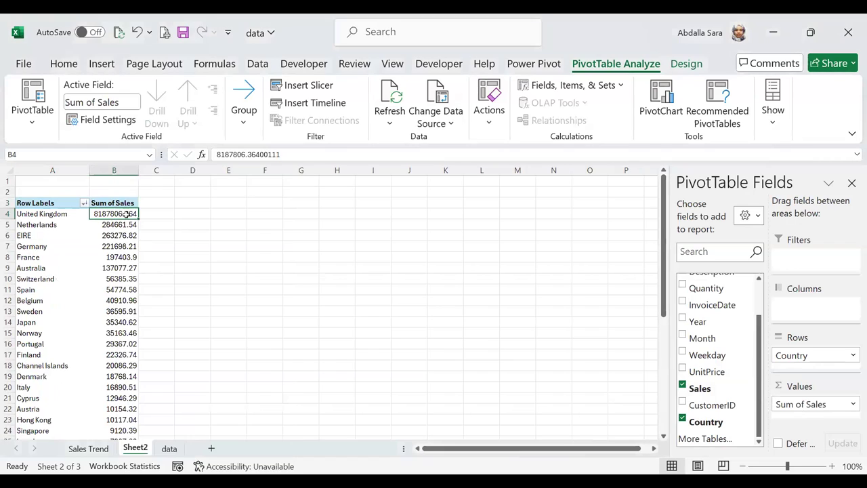
pyautogui.click(122, 227)
pyautogui.scroll(-2, 116, 228)
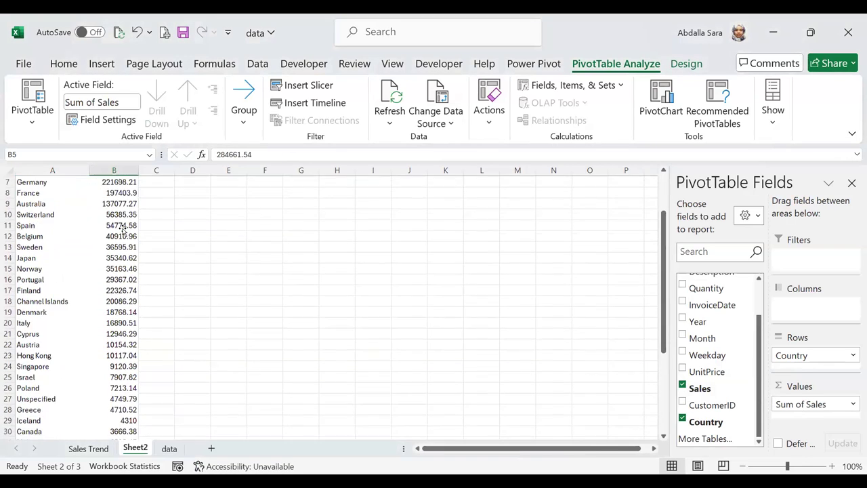
pyautogui.scroll(2, 111, 223)
pyautogui.click(103, 213)
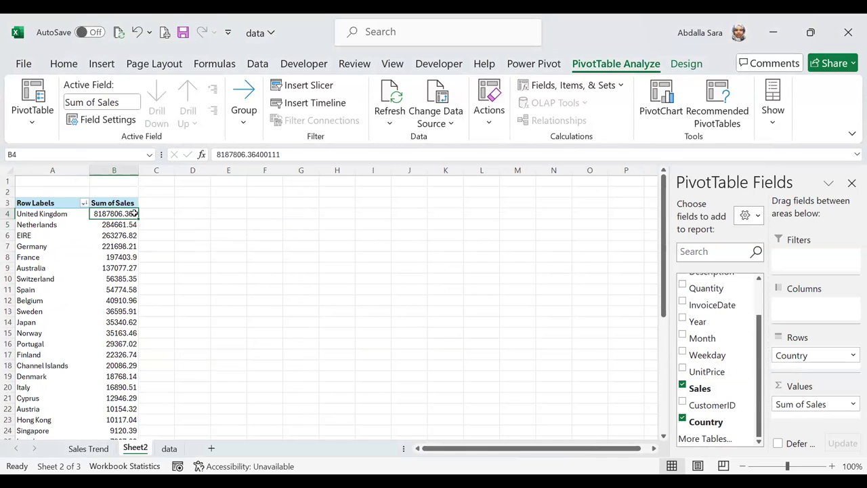
# Format the Sales column on the data sheet with the £ English (United Kingdom) accounting format.
pyautogui.click(88, 449)
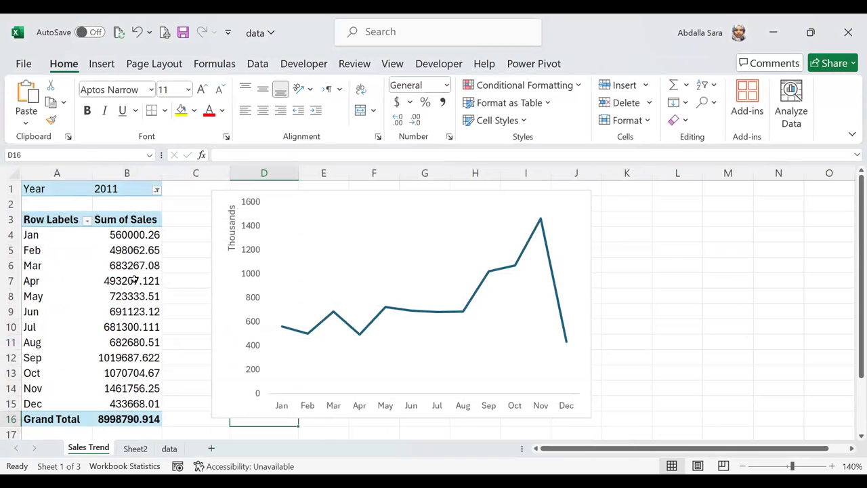
pyautogui.click(169, 448)
pyautogui.moveTo(619, 449); pyautogui.dragTo(701, 448)
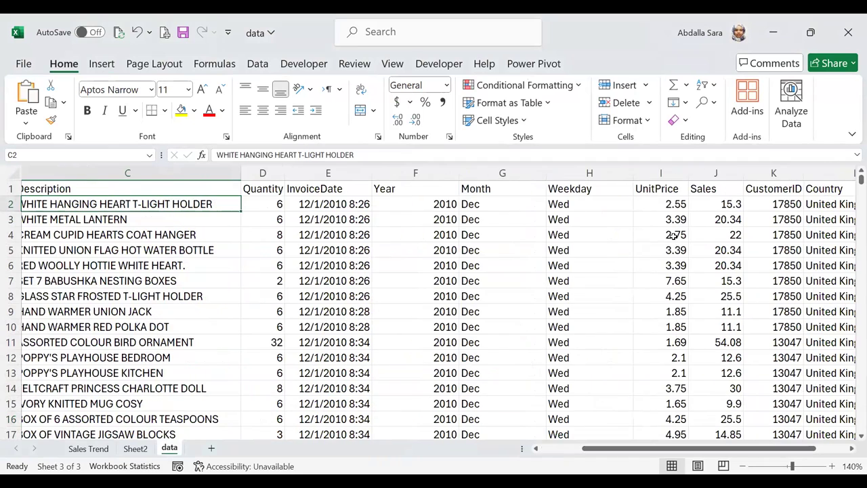
pyautogui.click(719, 173)
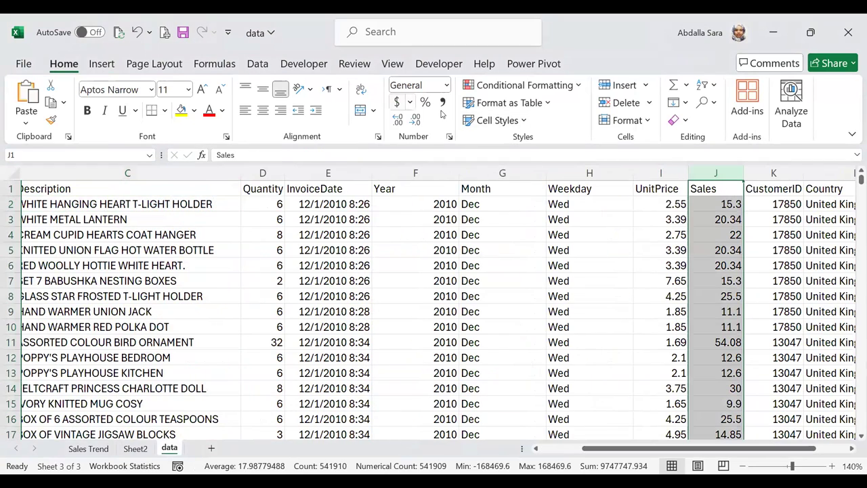
pyautogui.click(410, 103)
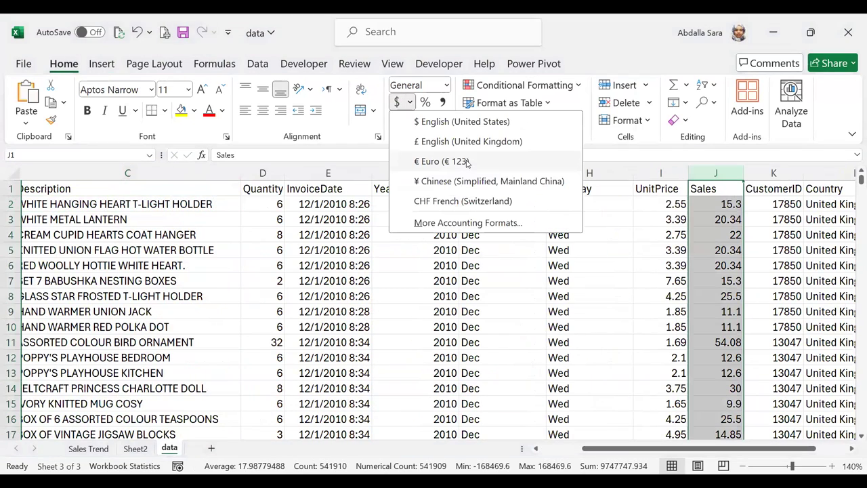
pyautogui.click(479, 141)
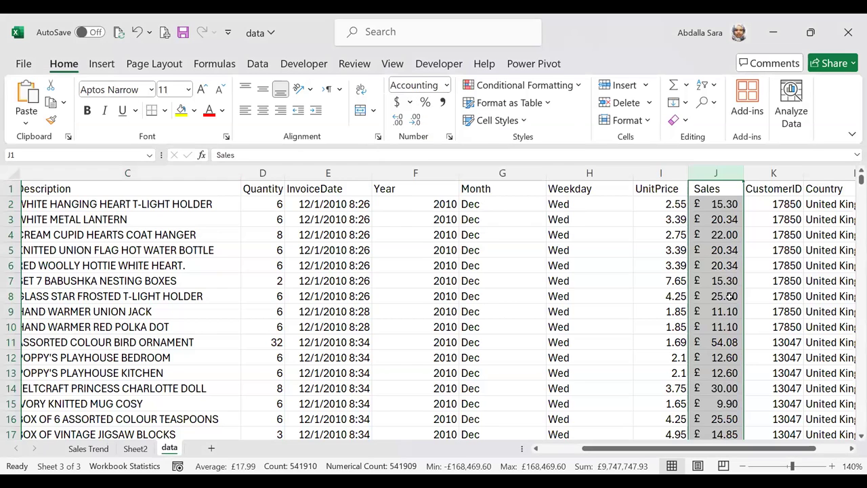
pyautogui.click(501, 371)
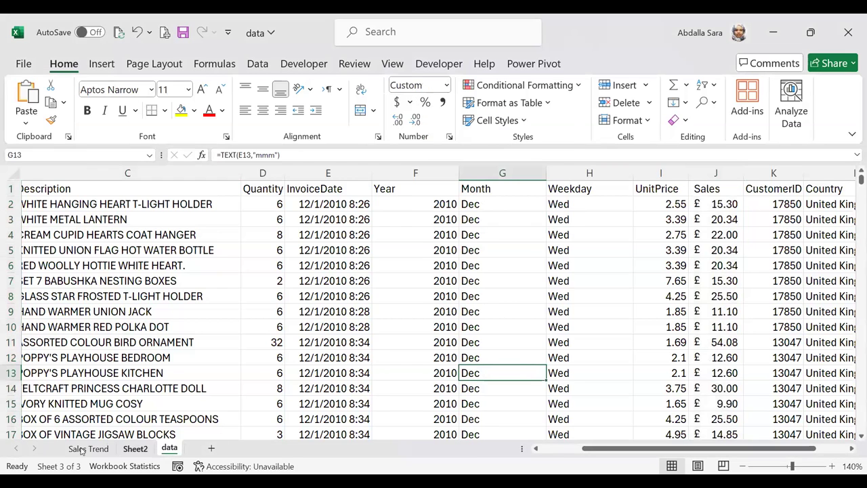
# Give the Sum of Sales field in Sheet2's PivotTable a Currency number format with 0 decimal places.
pyautogui.click(135, 448)
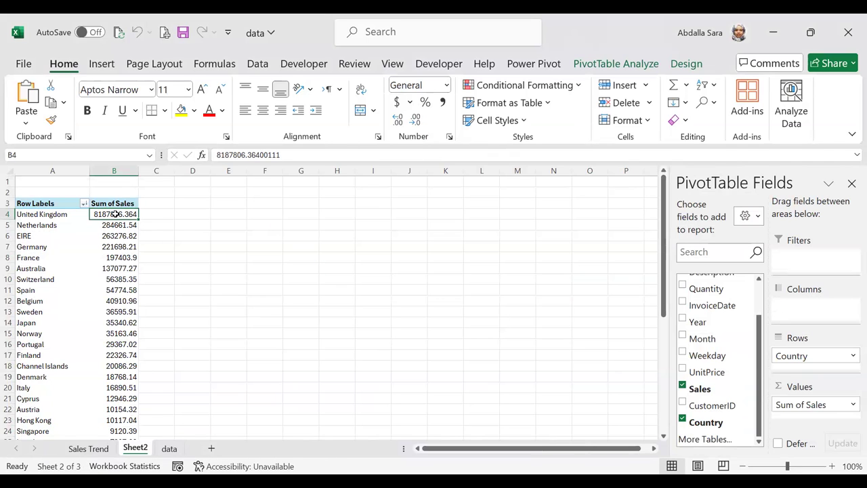
pyautogui.rightClick(116, 214)
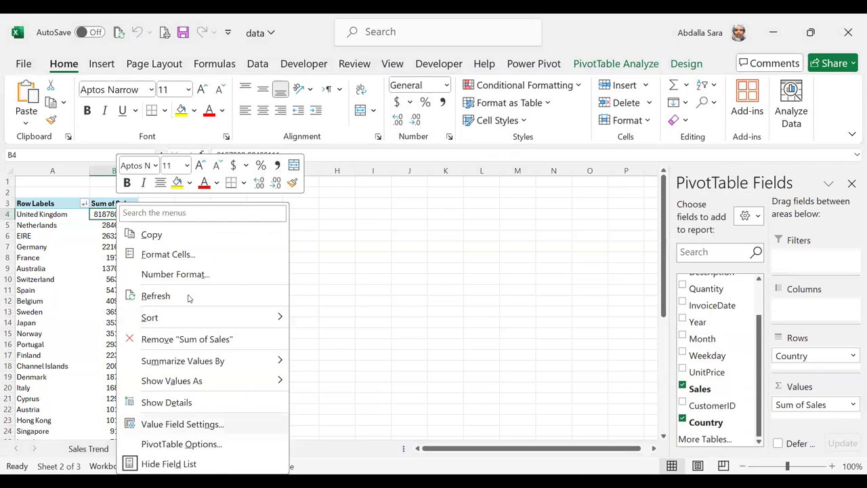
pyautogui.click(195, 425)
pyautogui.click(421, 223)
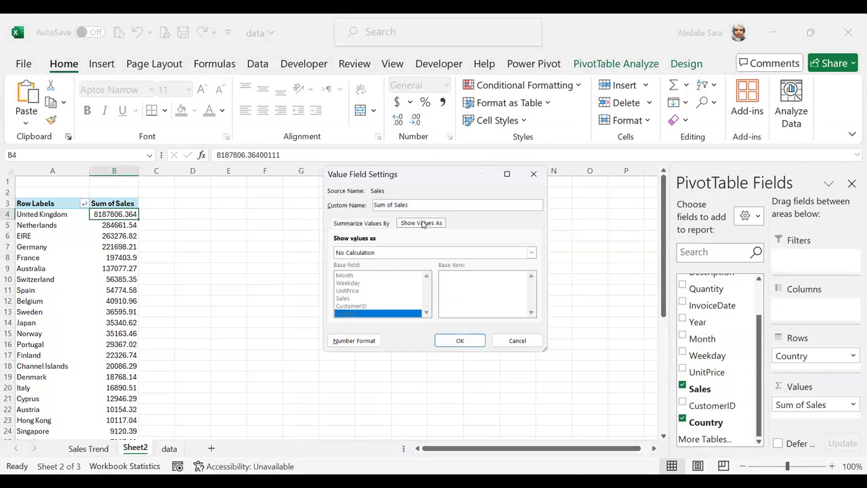
pyautogui.click(361, 223)
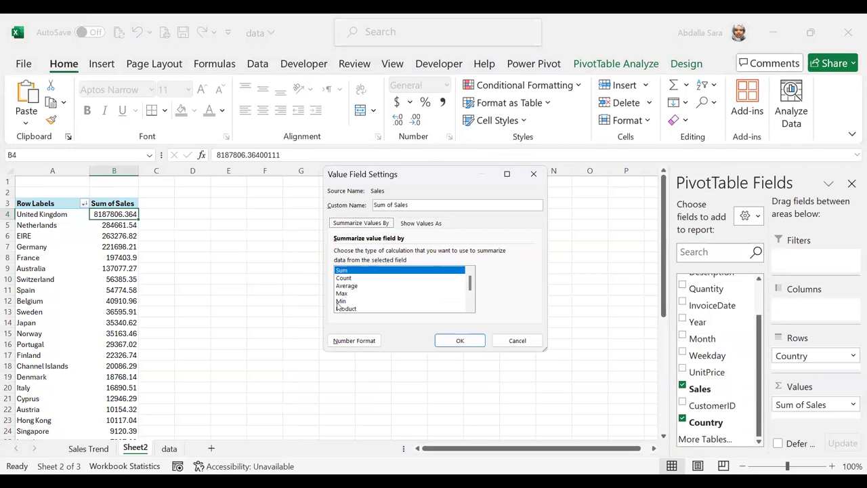
pyautogui.click(353, 340)
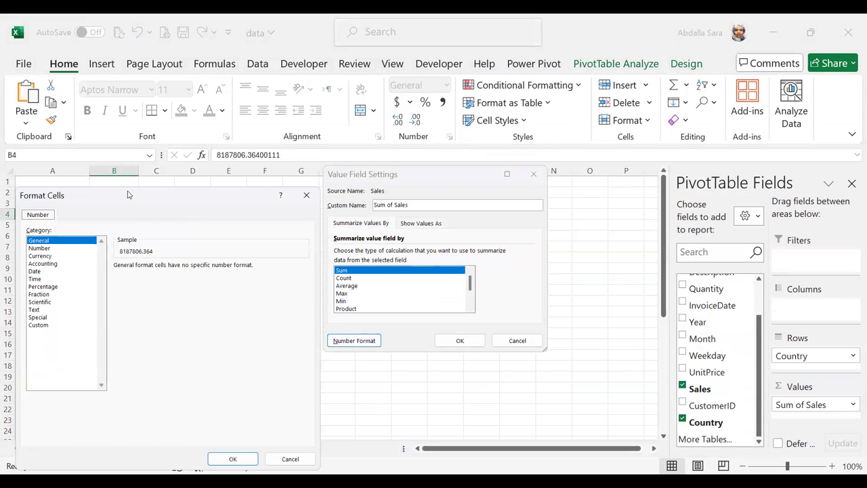
pyautogui.click(278, 204)
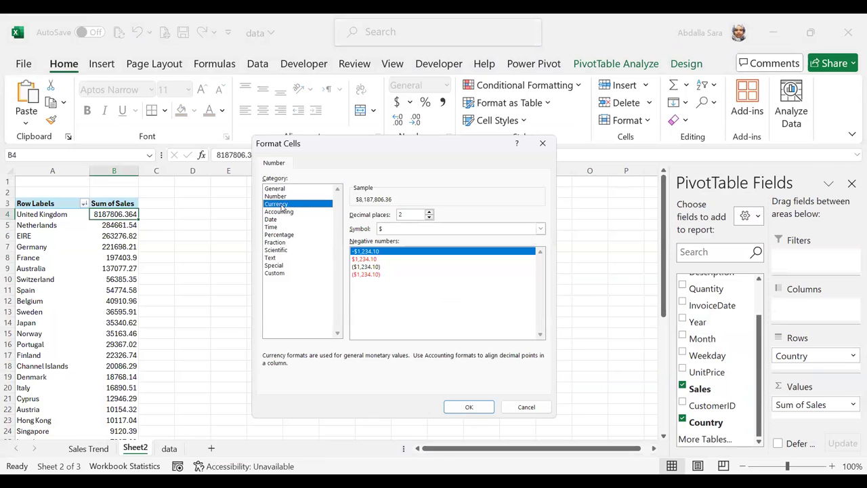
pyautogui.click(428, 217)
pyautogui.click(429, 217)
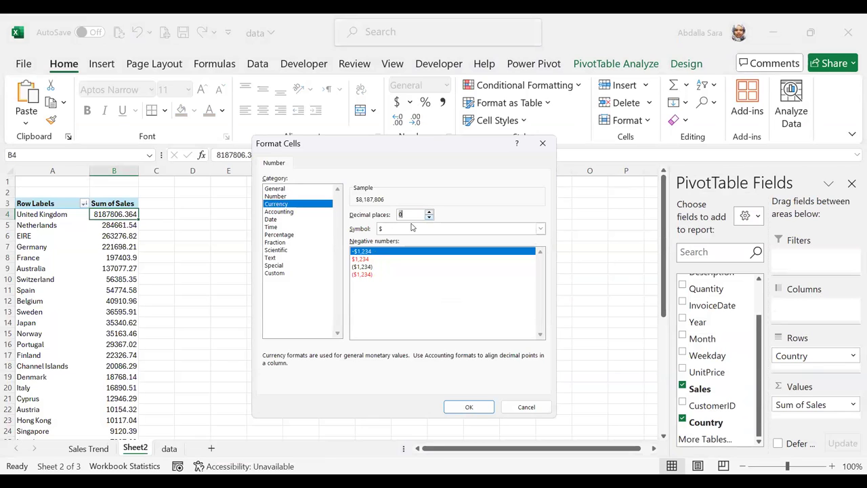
# Choose EUR as the currency symbol, apply the number format to Sum of Sales, and widen column B.
pyautogui.click(539, 228)
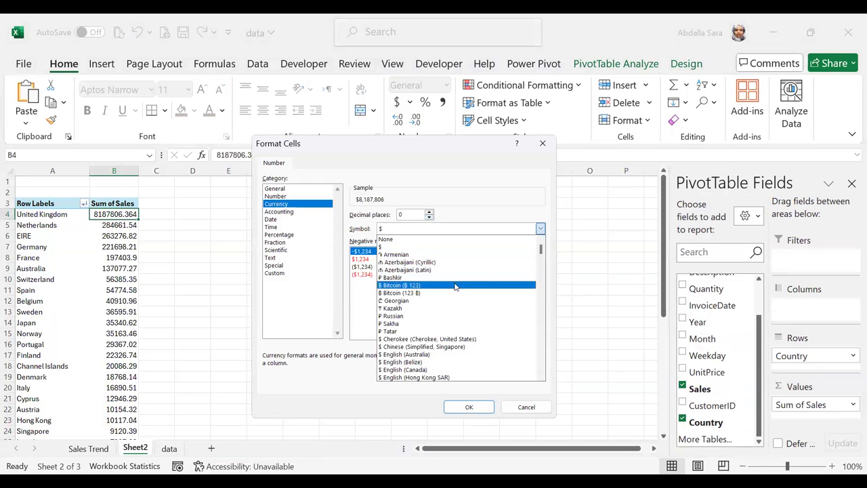
pyautogui.scroll(-1, 455, 318)
pyautogui.scroll(-10, 455, 318)
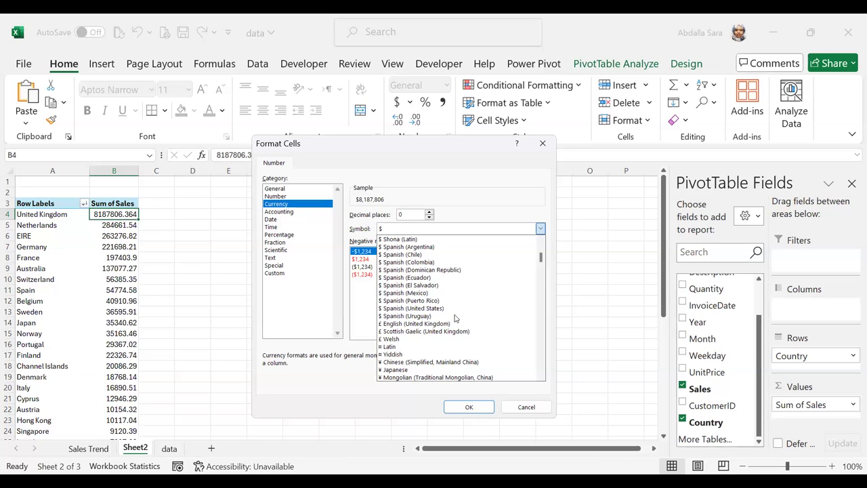
pyautogui.write('EUR')
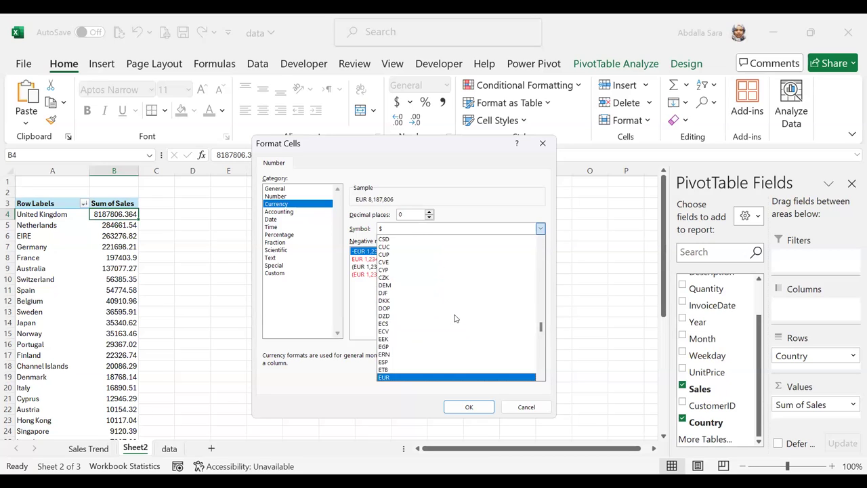
pyautogui.press('Return')
pyautogui.click(468, 406)
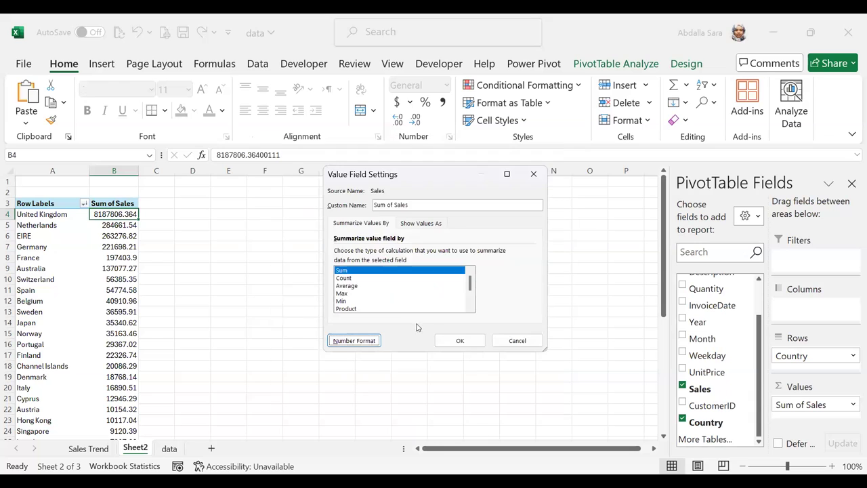
pyautogui.click(455, 340)
pyautogui.moveTo(140, 171); pyautogui.dragTo(169, 171)
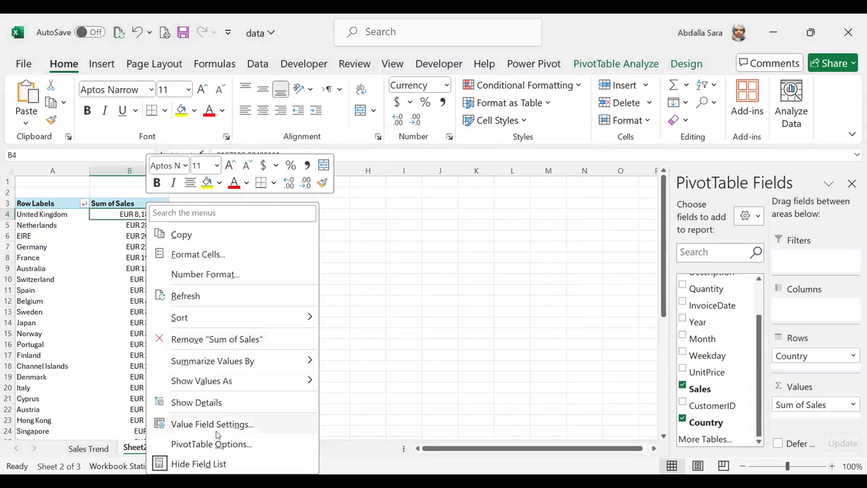
# Reopen the number format of the Sum of Sales field and choose GBP as the currency symbol.
pyautogui.click(215, 426)
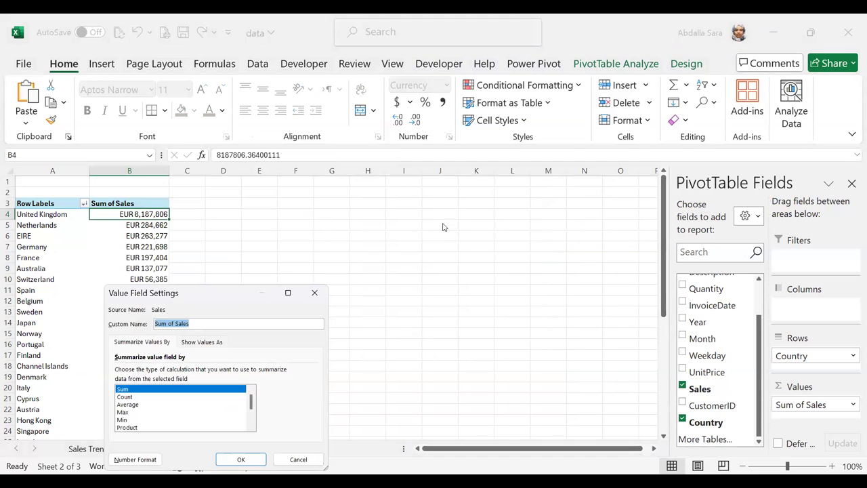
pyautogui.click(379, 304)
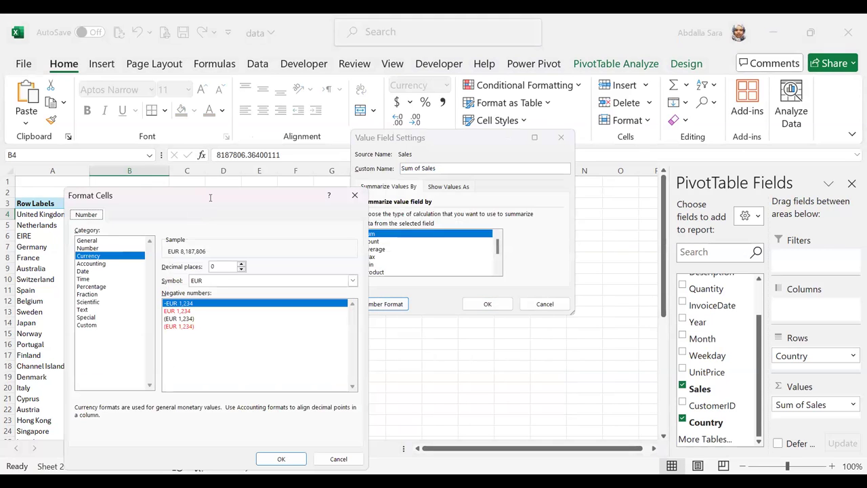
pyautogui.click(533, 226)
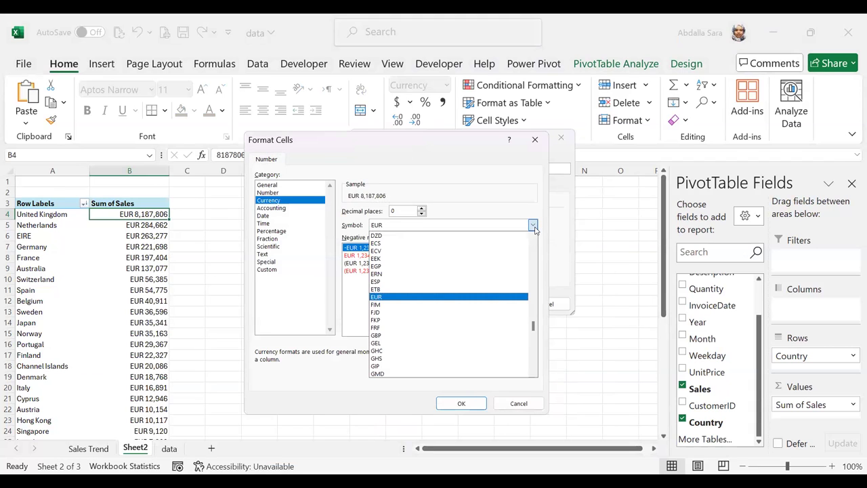
pyautogui.click(396, 336)
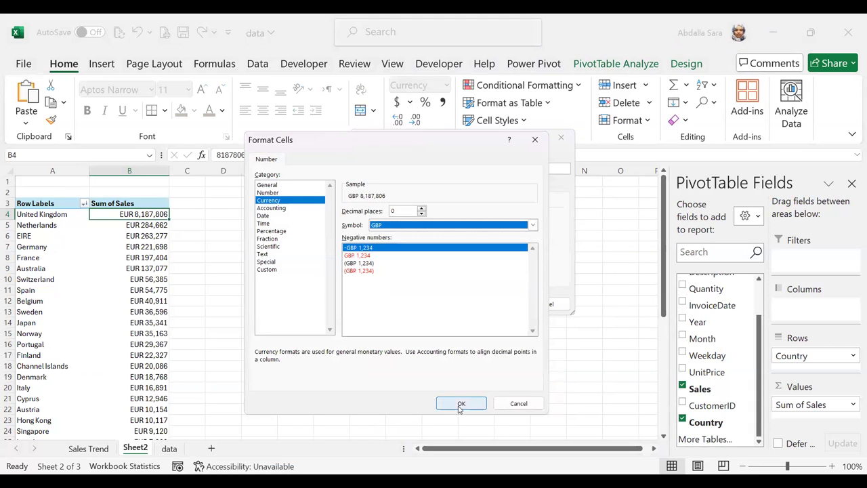
# Try the € Euro (€ 123) currency symbol for the Sum of Sales number format.
pyautogui.click(532, 225)
pyautogui.moveTo(533, 330); pyautogui.dragTo(533, 266)
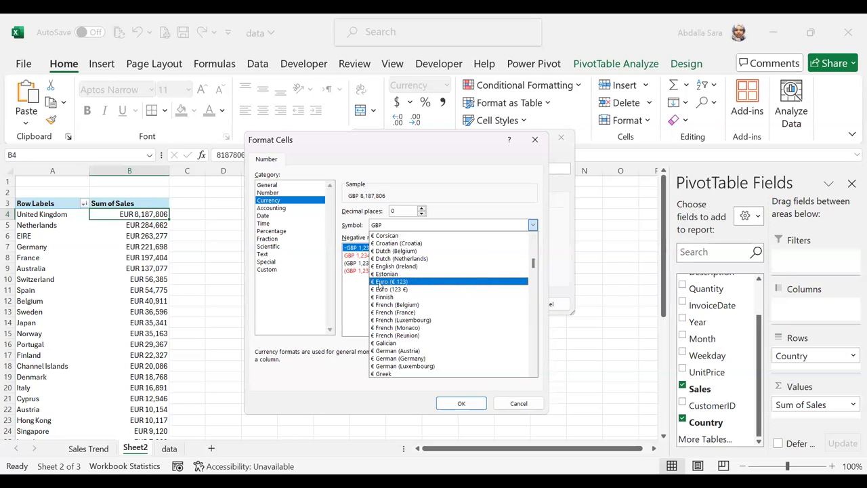
pyautogui.click(409, 285)
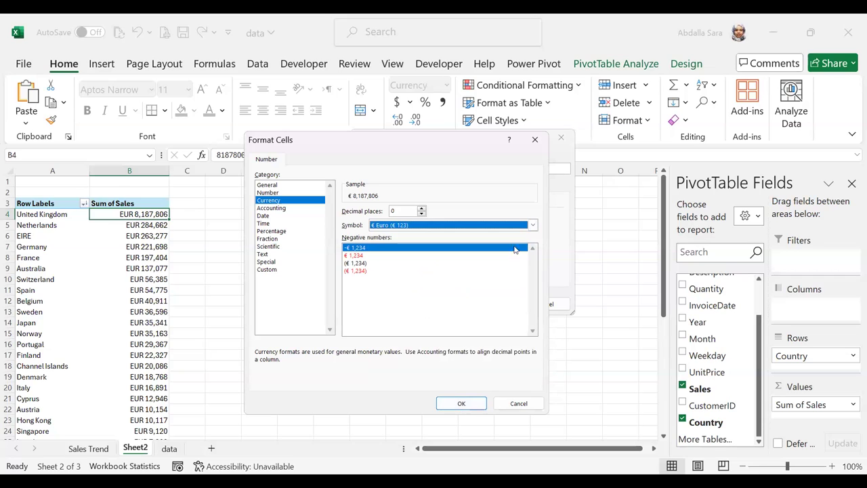
pyautogui.click(512, 226)
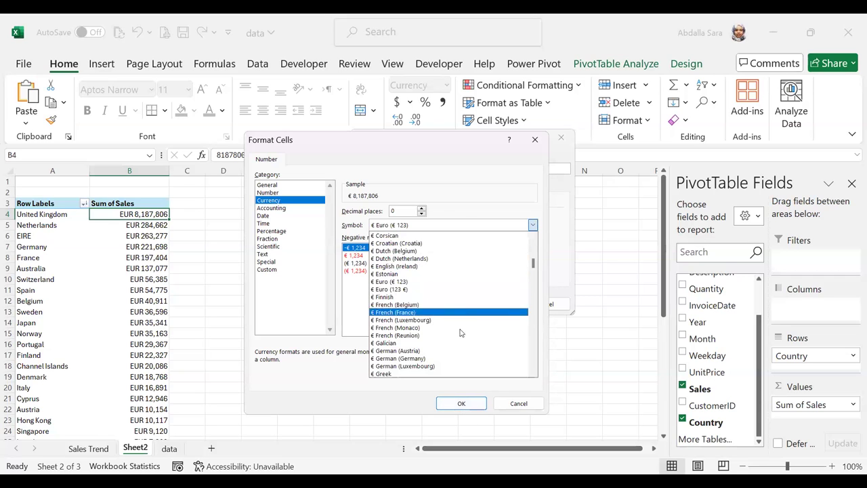
pyautogui.click(493, 225)
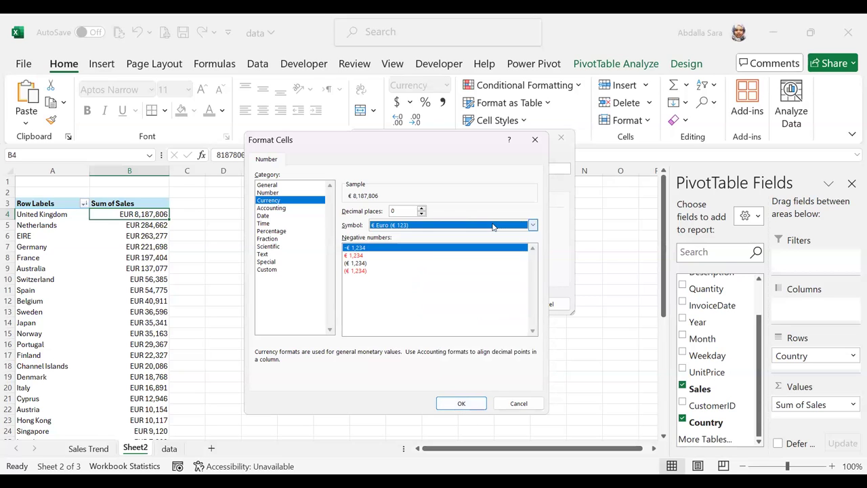
# Set the currency symbol back to GBP, apply the format to Sum of Sales, and adjust column B's width.
pyautogui.click(493, 225)
pyautogui.press('g')
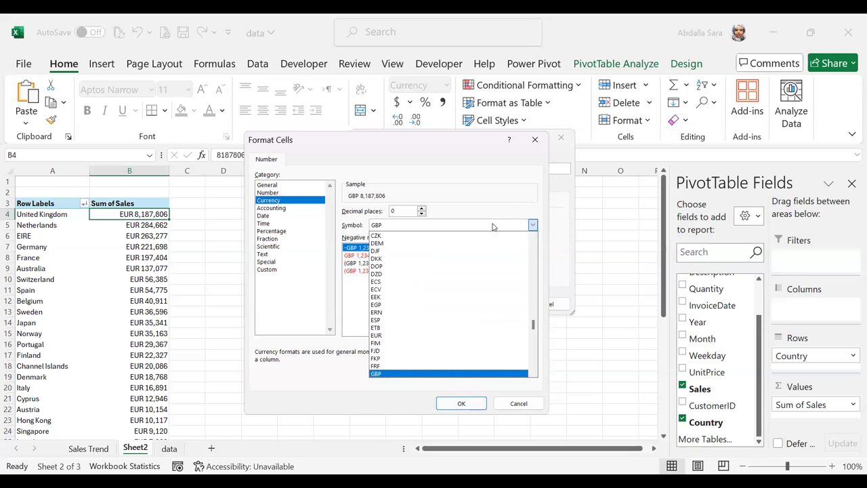
pyautogui.click(467, 374)
pyautogui.click(461, 403)
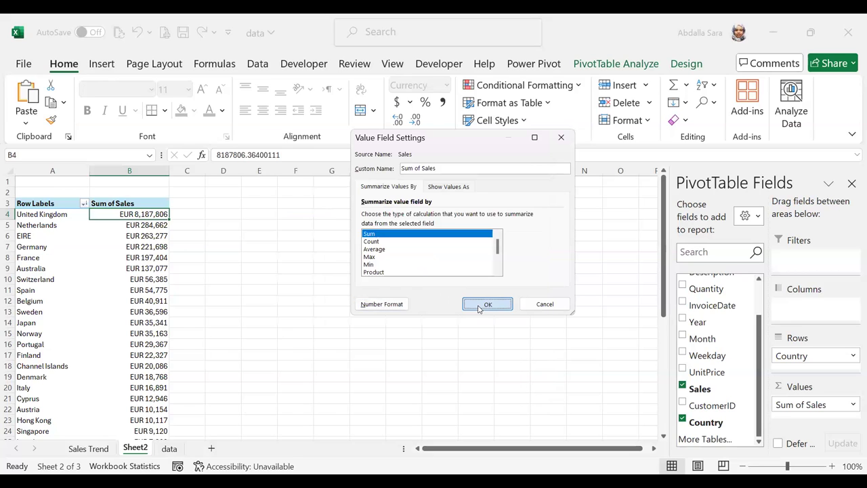
pyautogui.click(478, 306)
pyautogui.moveTo(142, 166); pyautogui.dragTo(164, 166)
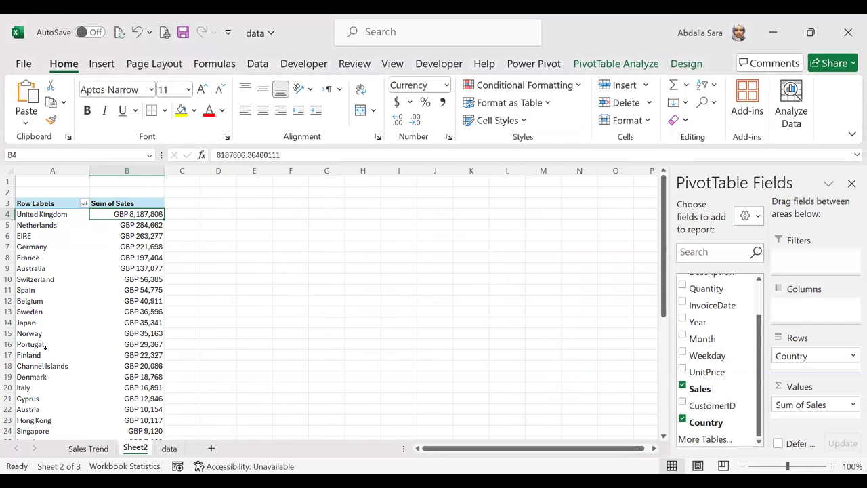
# Review the ranked country sales in the PivotTable, from United Kingdom down through the remaining countries.
pyautogui.click(53, 215)
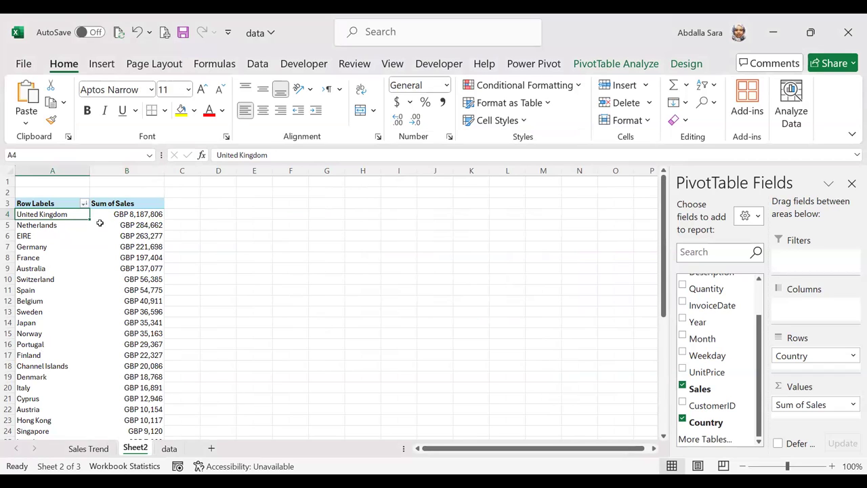
pyautogui.moveTo(119, 215)
pyautogui.moveTo(119, 216); pyautogui.dragTo(116, 277)
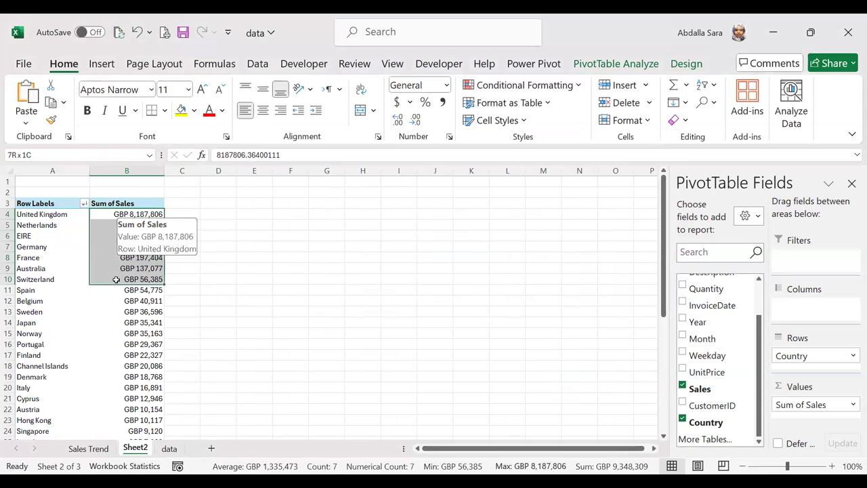
pyautogui.click(57, 215)
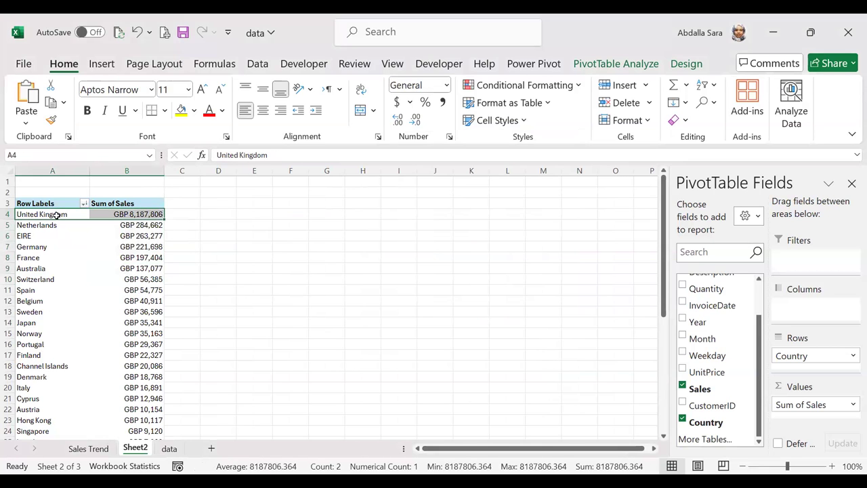
pyautogui.scroll(-8, 50, 229)
pyautogui.scroll(8, 51, 227)
pyautogui.click(58, 223)
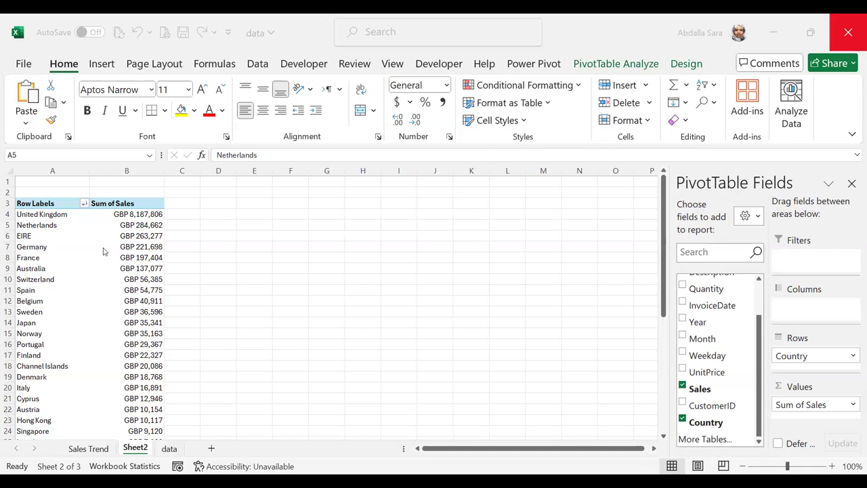
pyautogui.hotkey('alt', 'a')
pyautogui.press('j')
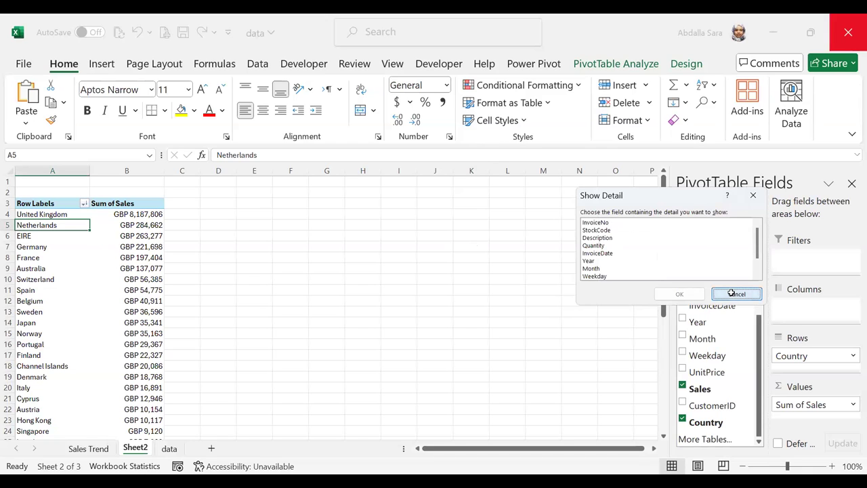
pyautogui.click(732, 292)
# Try a clustered column PivotChart of the sales by country.
pyautogui.click(652, 68)
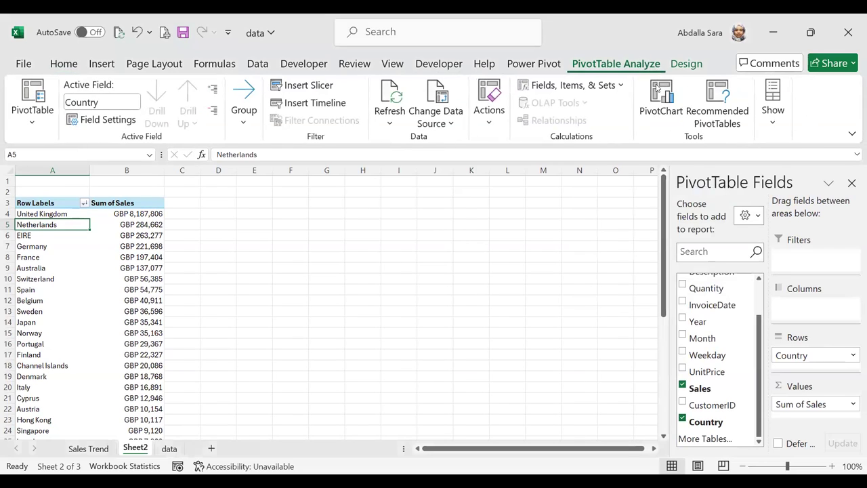
pyautogui.click(661, 108)
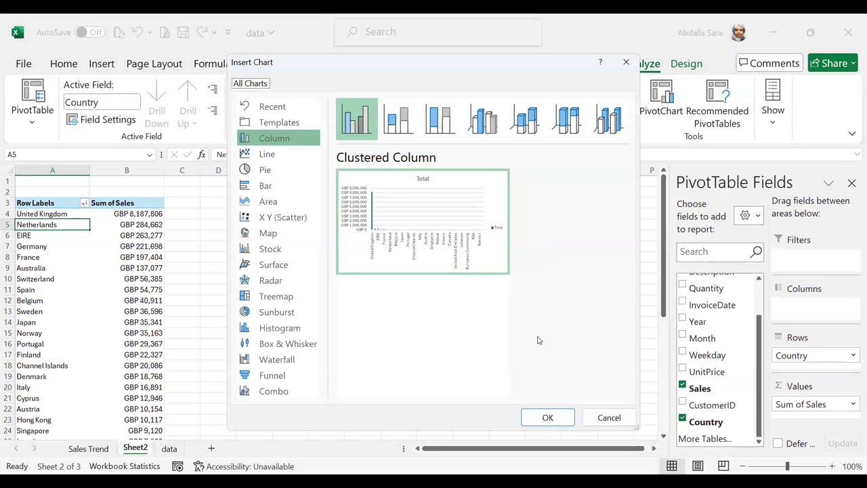
pyautogui.click(546, 417)
pyautogui.press('Delete')
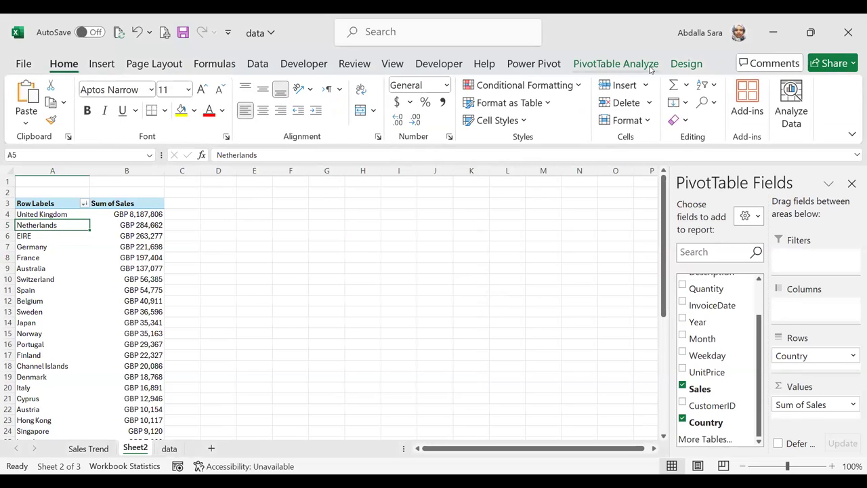
# Insert a Clustered Bar PivotChart based on the sales-by-country PivotTable.
pyautogui.click(616, 63)
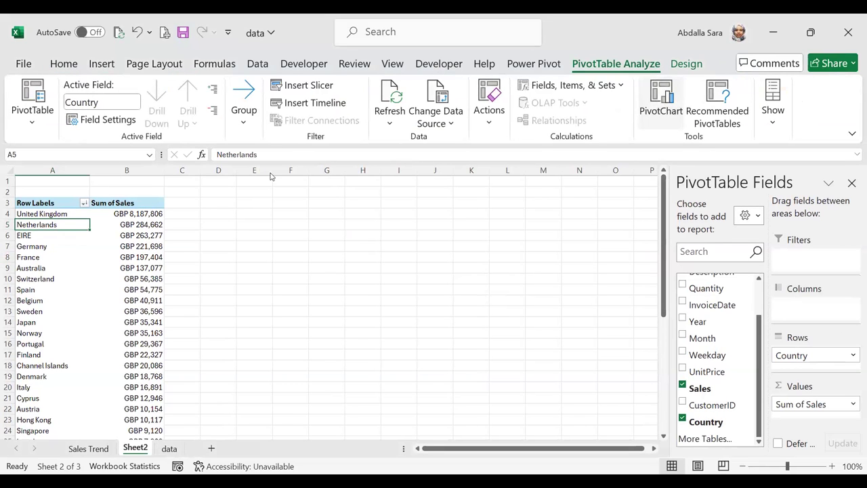
pyautogui.hotkey('alt', 'j')
pyautogui.press('t')
pyautogui.press('c')
pyautogui.click(276, 193)
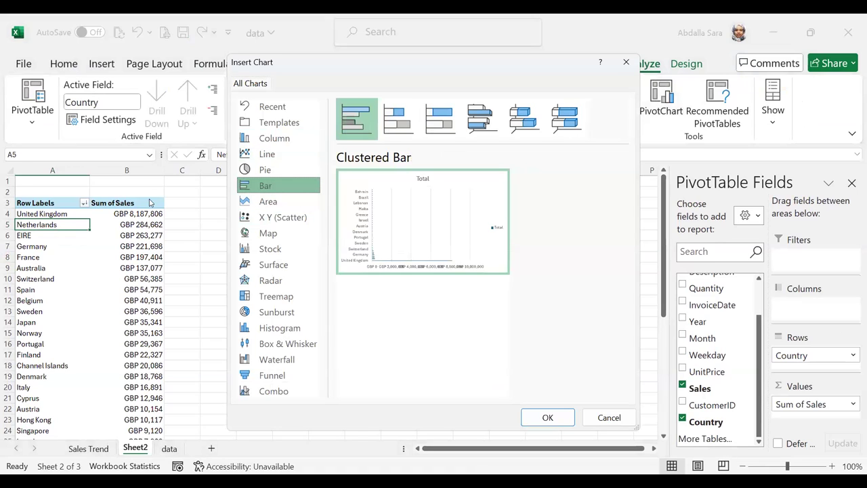
pyautogui.click(546, 417)
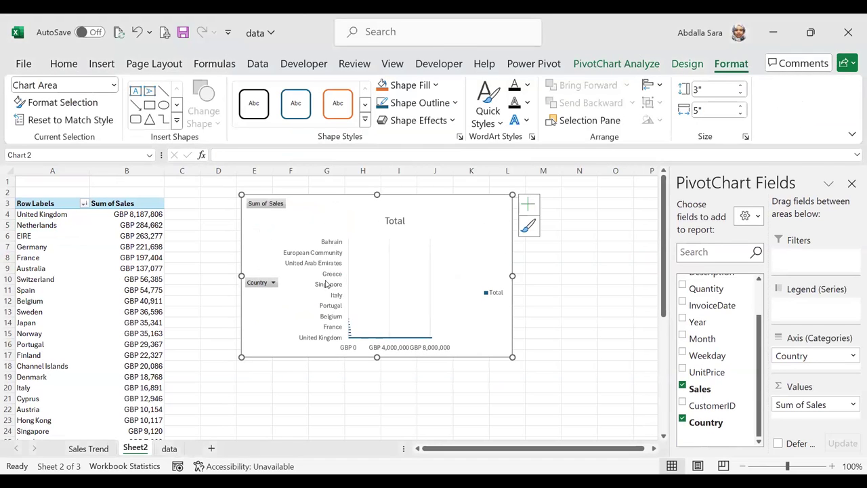
# Remove the gridlines, legend and chart title from the bar chart and hide its field buttons.
pyautogui.click(528, 204)
pyautogui.click(553, 310)
pyautogui.click(553, 325)
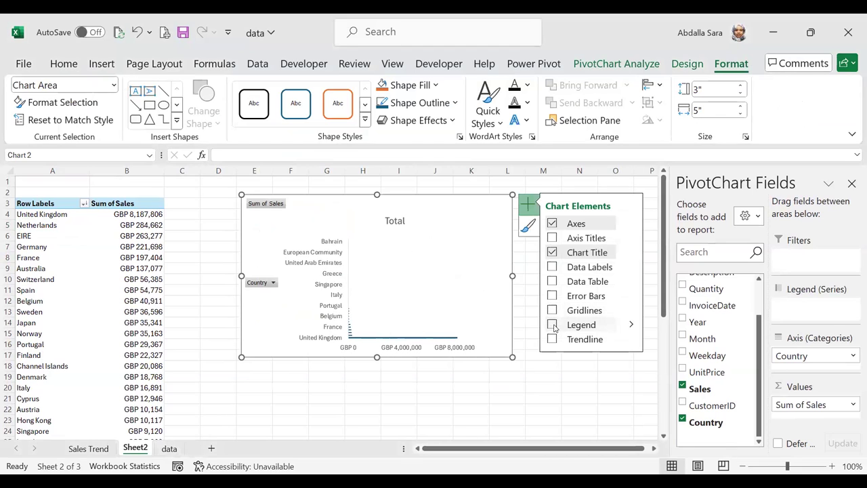
pyautogui.click(552, 252)
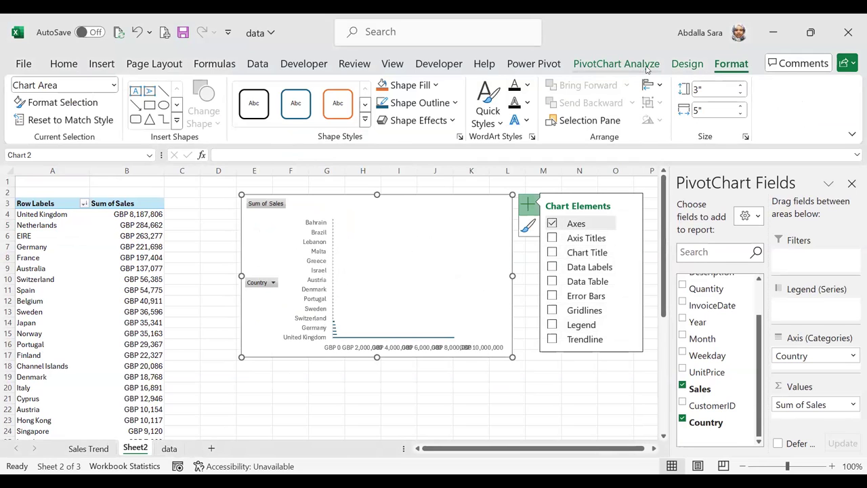
pyautogui.click(618, 66)
pyautogui.click(752, 100)
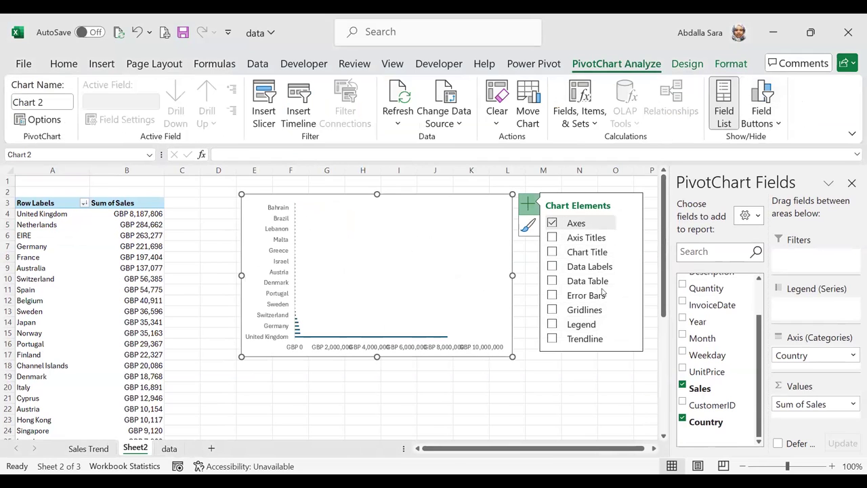
pyautogui.click(493, 377)
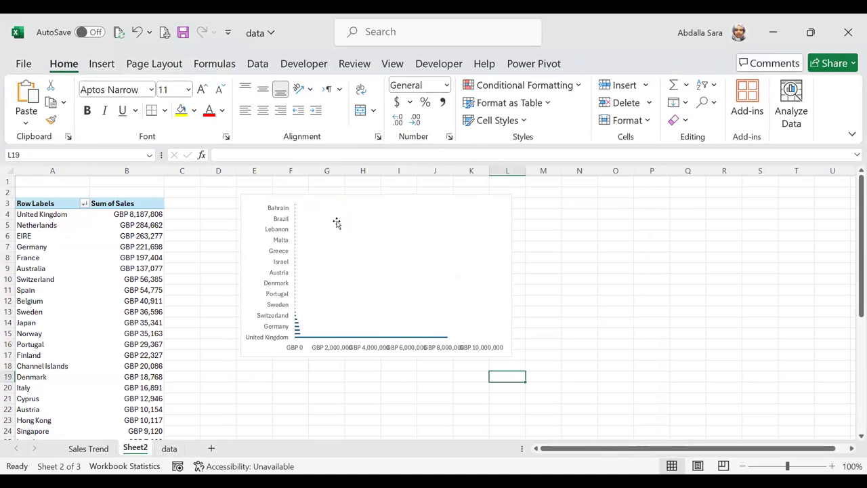
# Filter the Country row labels to the top 5 items by Sum of Sales.
pyautogui.click(251, 203)
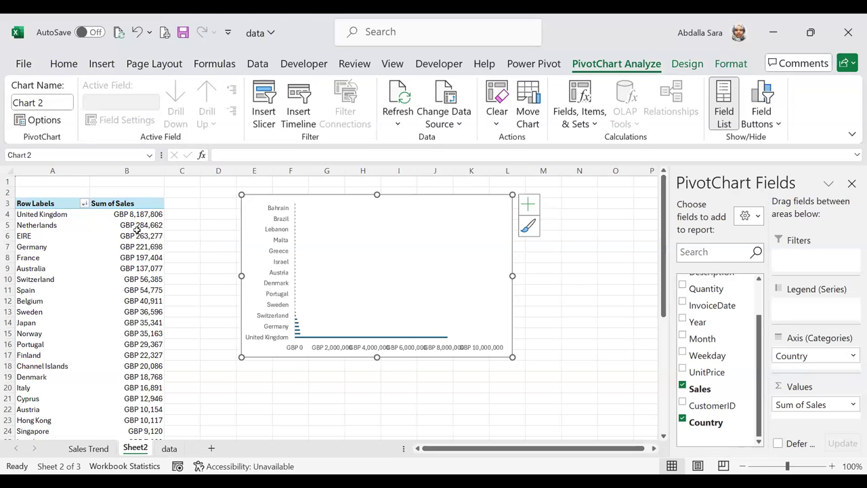
pyautogui.scroll(-8, 151, 344)
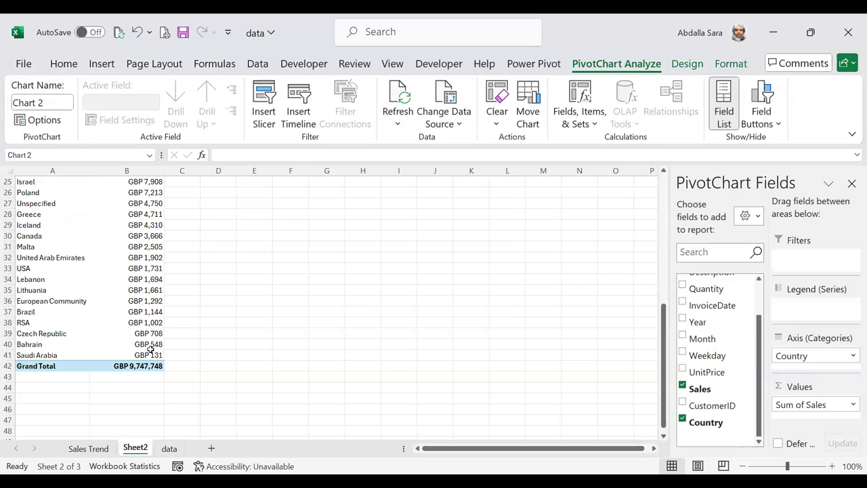
pyautogui.scroll(8, 150, 348)
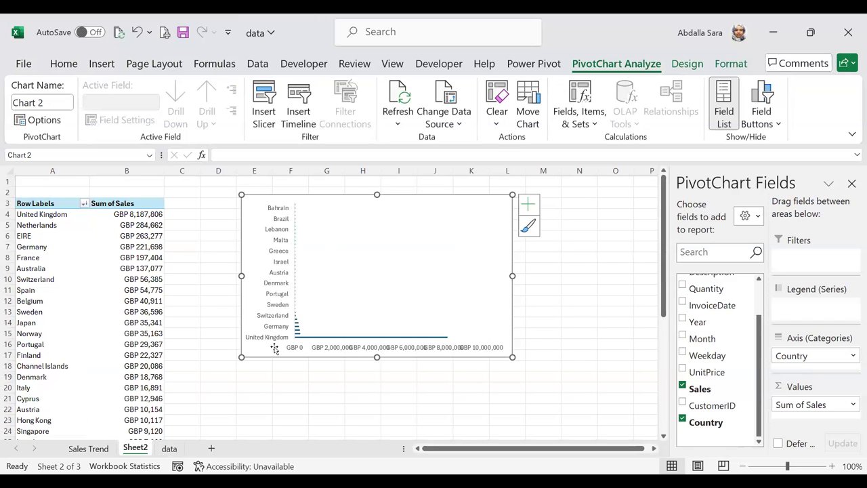
pyautogui.click(58, 214)
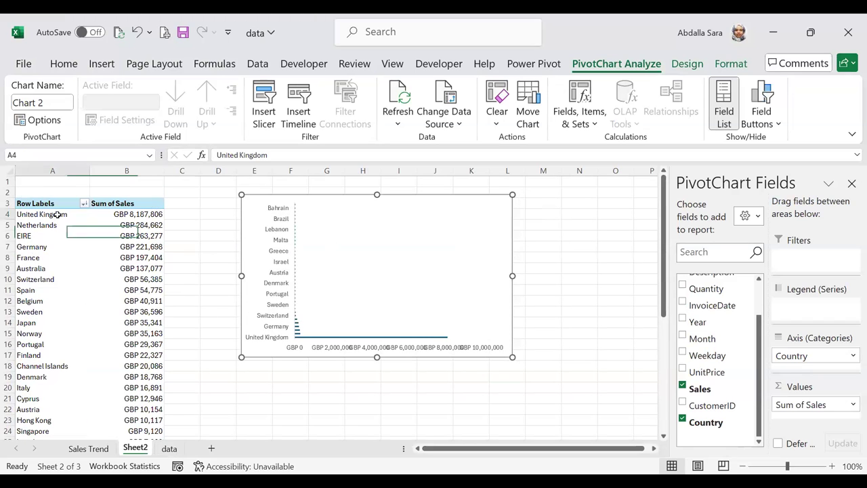
pyautogui.rightClick(59, 218)
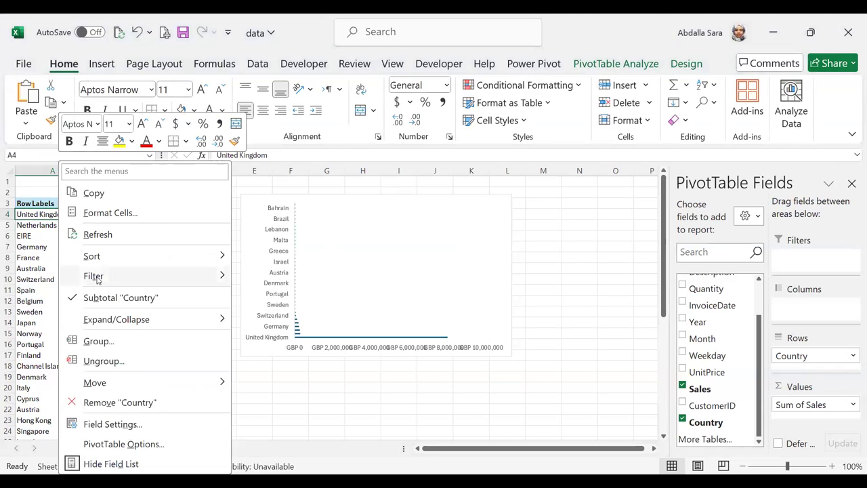
pyautogui.moveTo(97, 278)
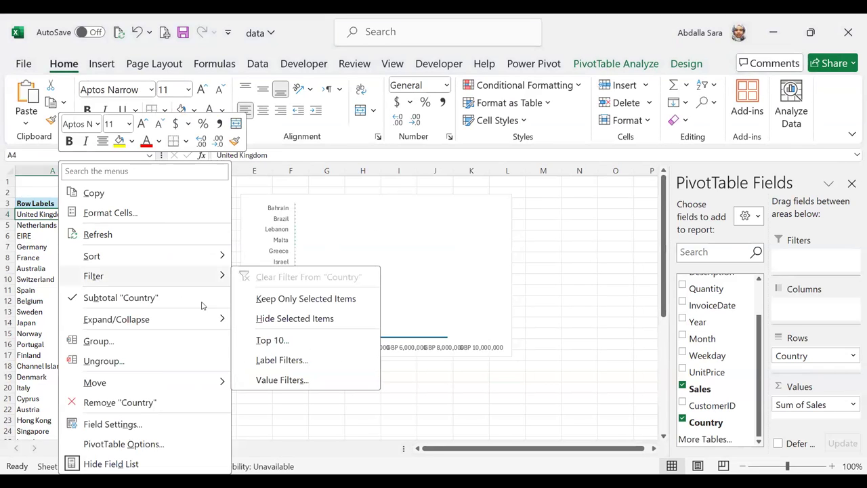
pyautogui.click(267, 340)
pyautogui.click(661, 252)
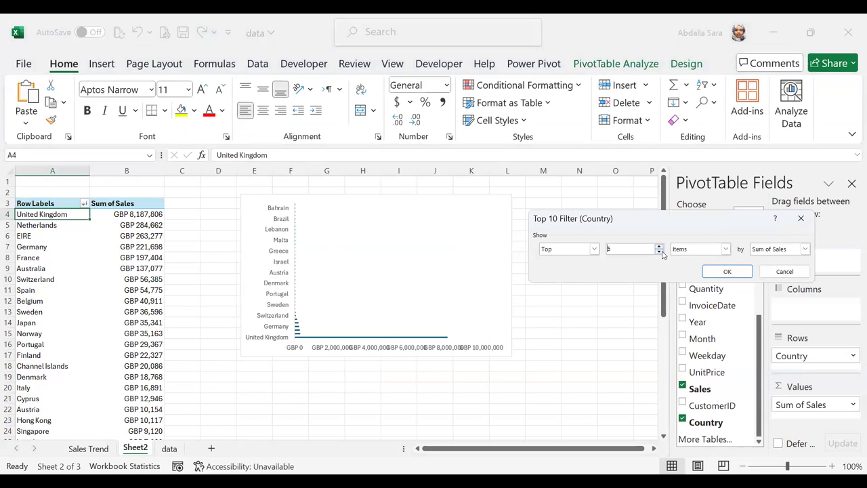
pyautogui.click(725, 250)
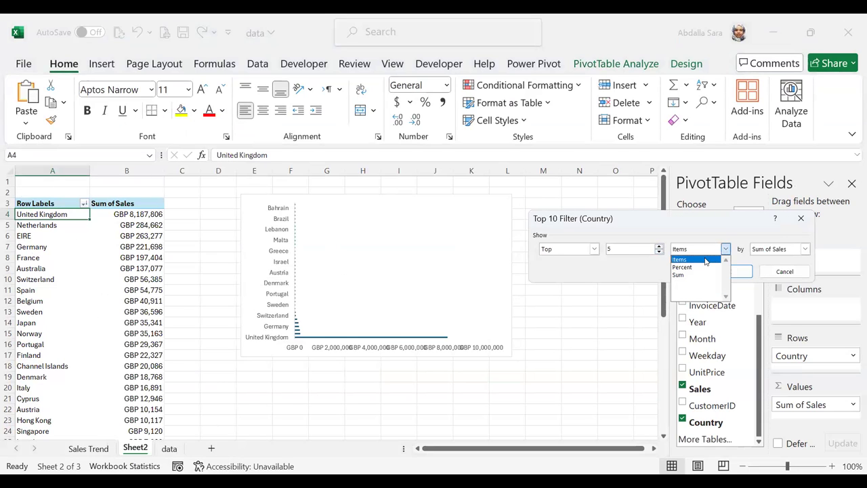
pyautogui.click(704, 260)
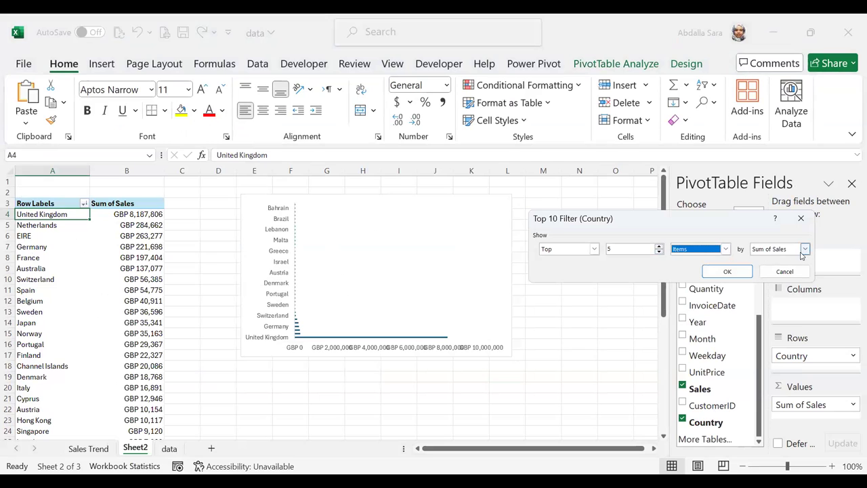
pyautogui.click(805, 249)
pyautogui.click(725, 273)
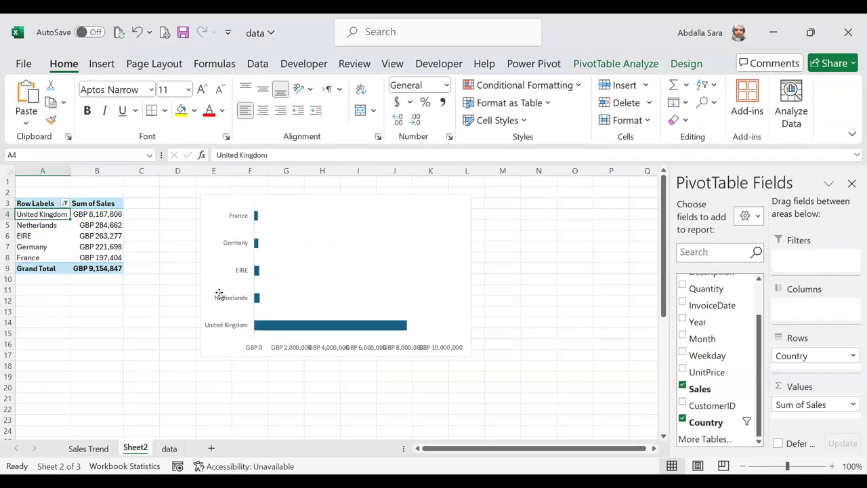
# Hide the bar chart's primary horizontal axis and add data labels to the bars.
pyautogui.click(314, 354)
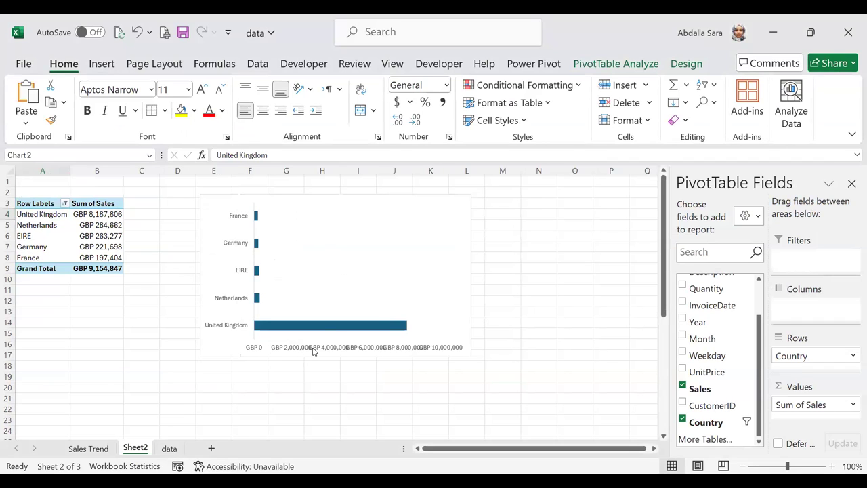
pyautogui.click(487, 203)
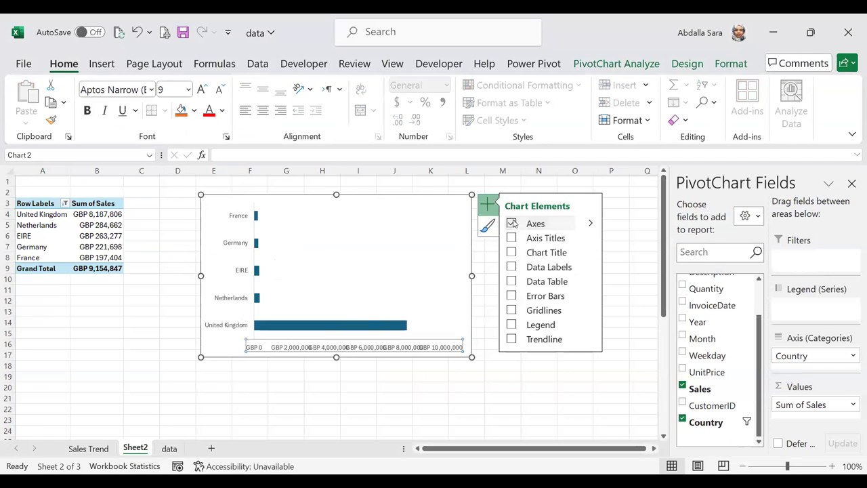
pyautogui.click(511, 224)
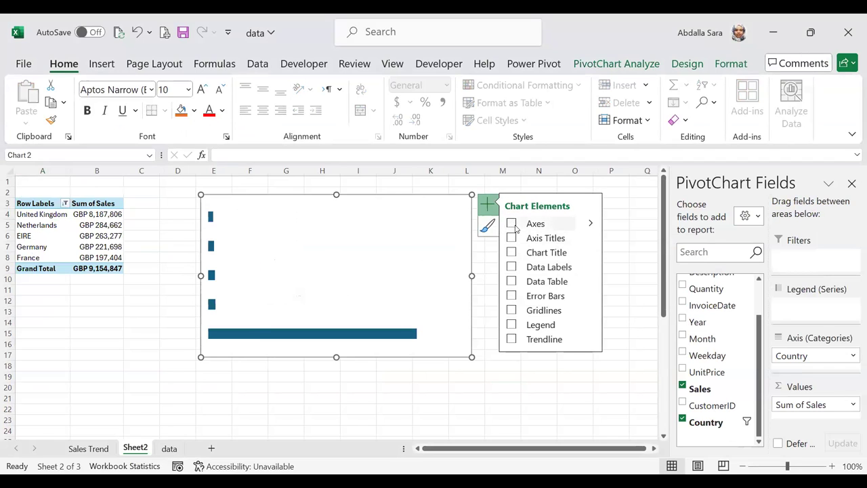
pyautogui.click(555, 226)
pyautogui.click(590, 223)
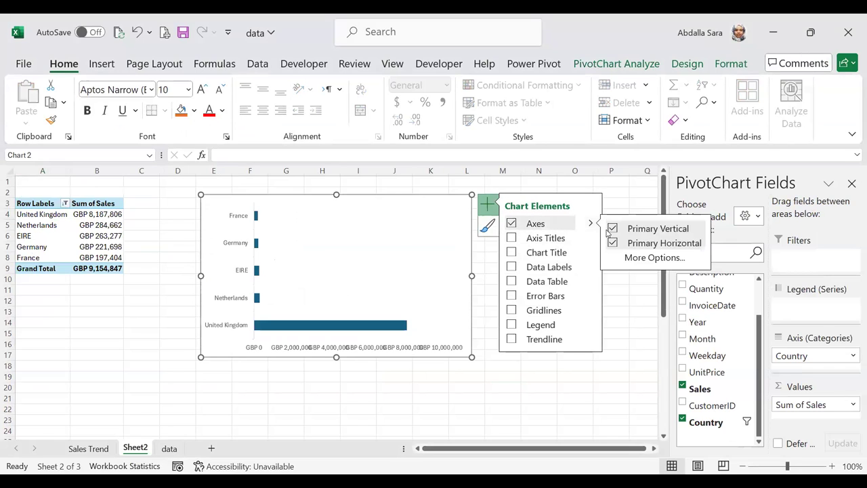
pyautogui.click(613, 243)
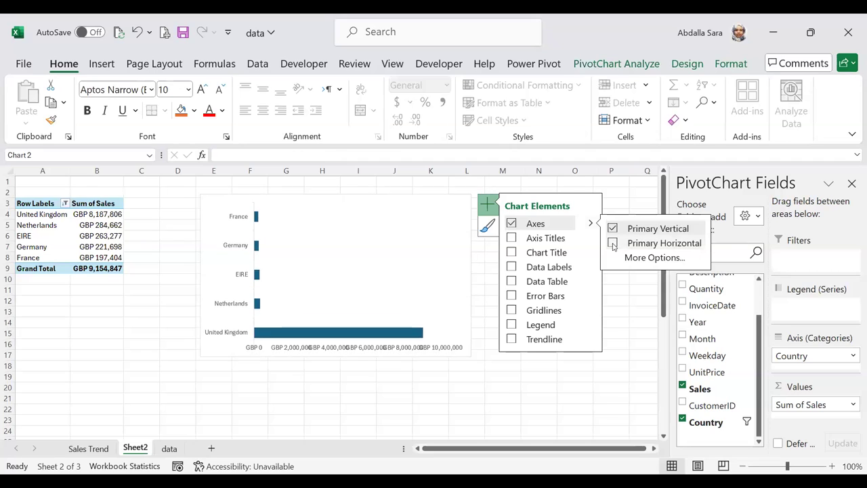
pyautogui.click(511, 268)
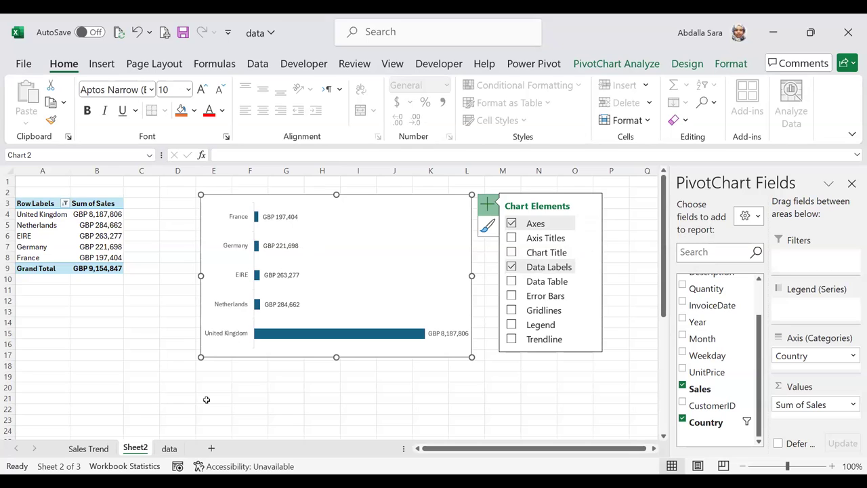
pyautogui.click(173, 370)
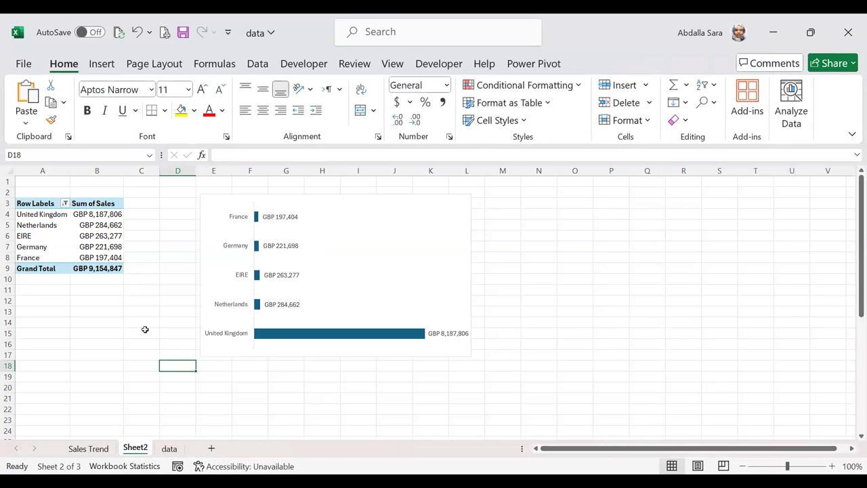
# Sort the PivotTable's countries by Sum of Sales from smallest to largest.
pyautogui.click(97, 213)
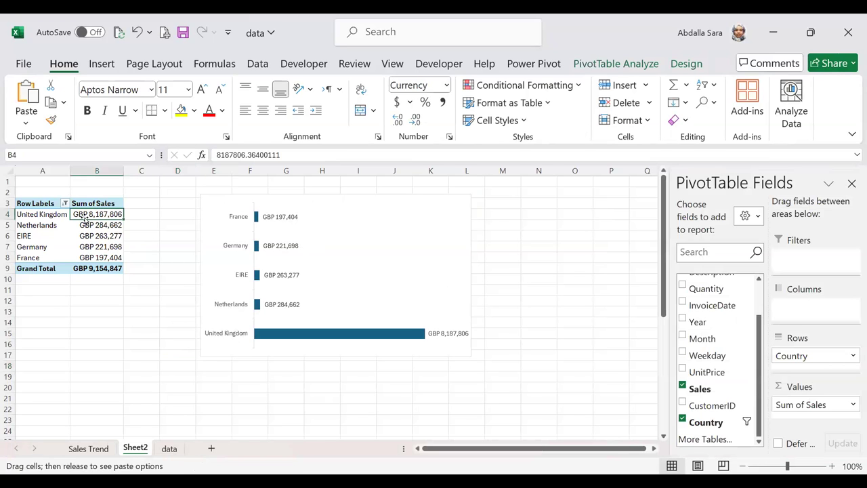
pyautogui.rightClick(88, 217)
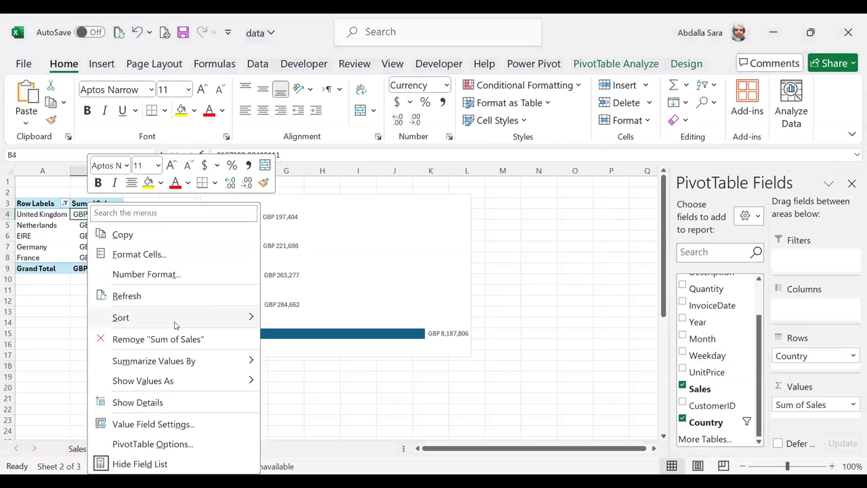
pyautogui.moveTo(174, 324)
pyautogui.click(310, 325)
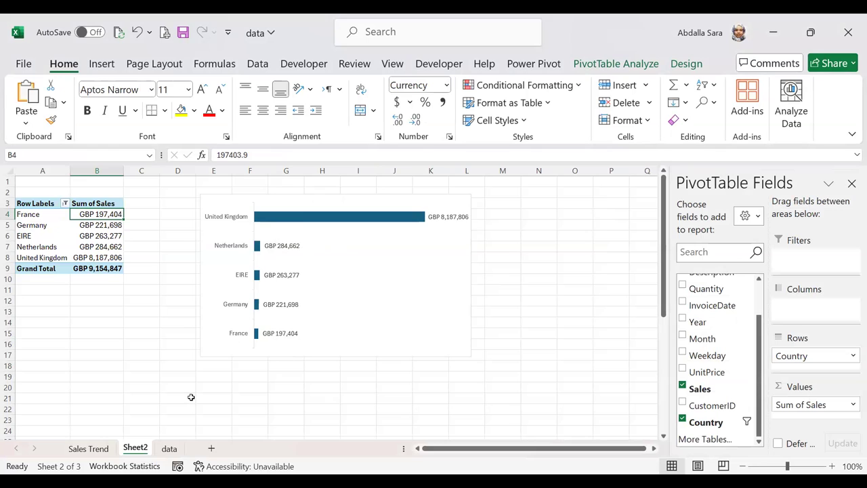
# Move the bar chart closer to the PivotTable so that it starts at column C.
pyautogui.click(228, 197)
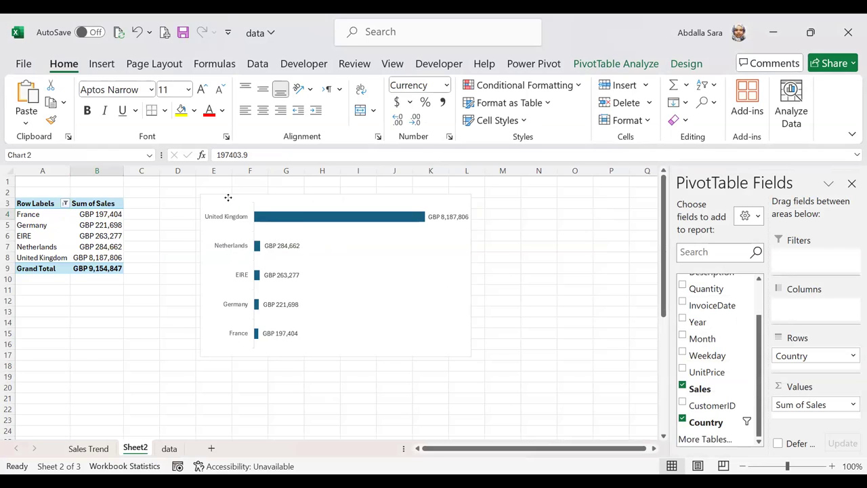
pyautogui.moveTo(173, 193); pyautogui.dragTo(173, 193)
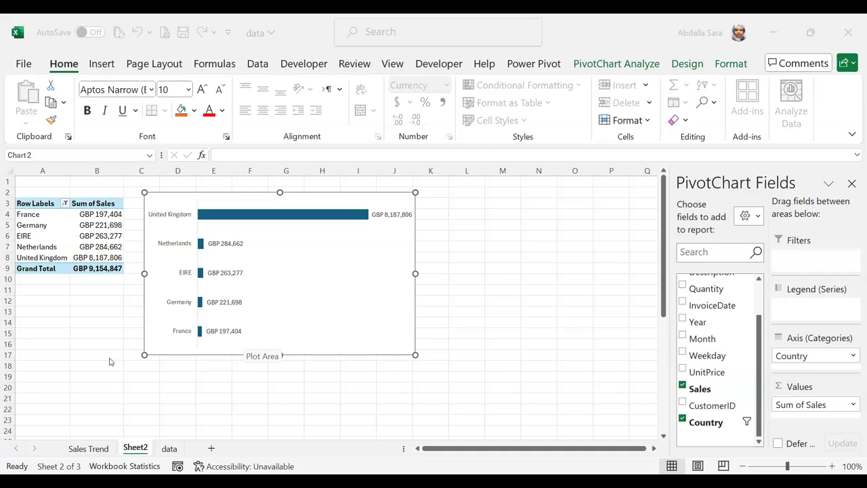
pyautogui.click(122, 335)
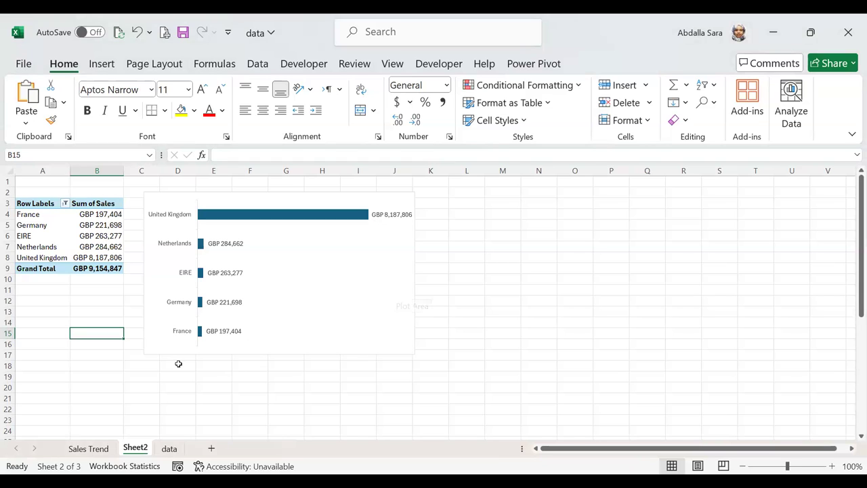
# Rename the Sheet2 worksheet to "Top 5 Countries".
pyautogui.doubleClick(138, 448)
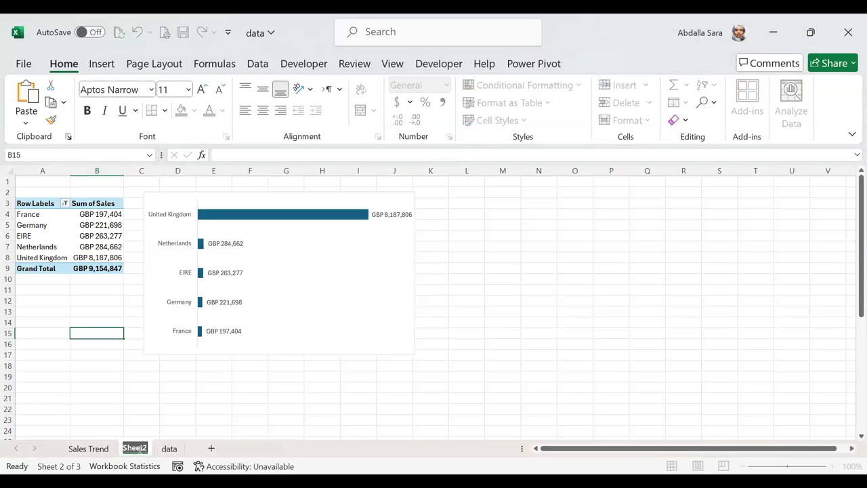
pyautogui.write('Top %')
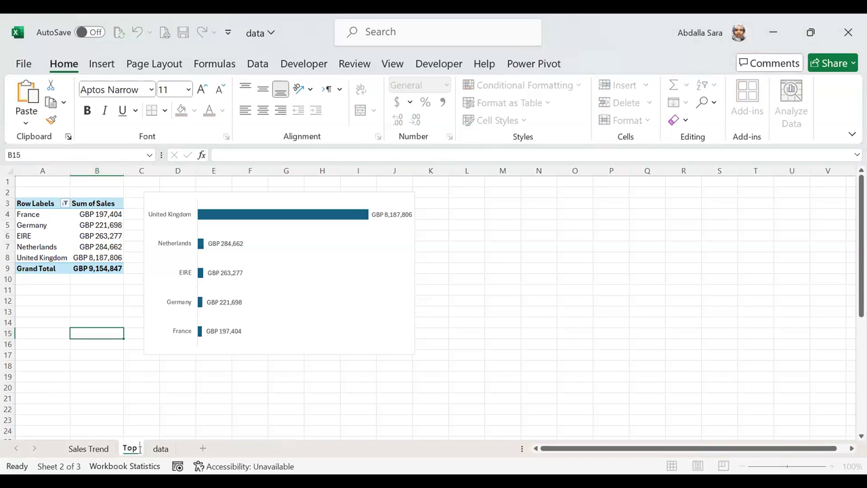
pyautogui.press('BackSpace')
pyautogui.press('BackSpace')
pyautogui.write('5 Countries')
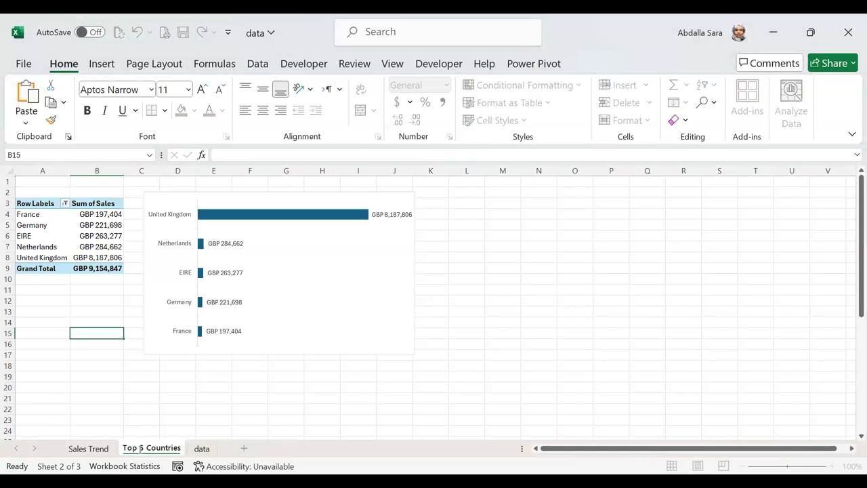
pyautogui.press('Return')
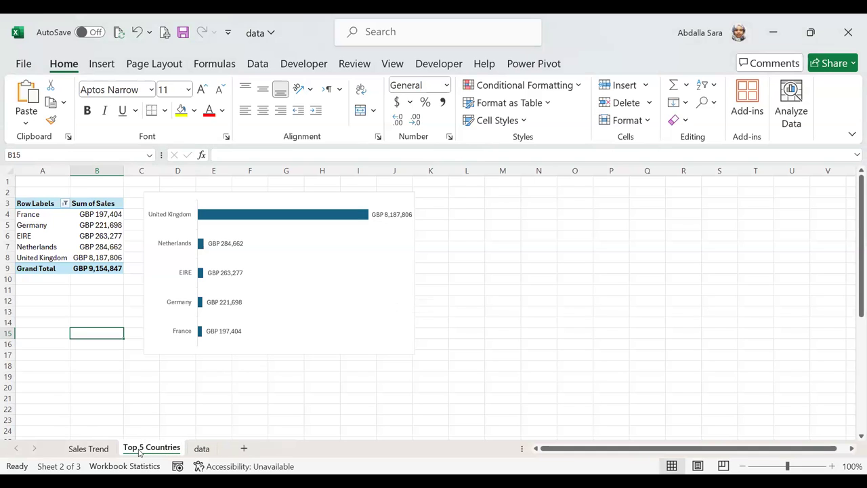
# Create a PivotTable on a new worksheet from the full invoice table on the data sheet.
pyautogui.click(202, 449)
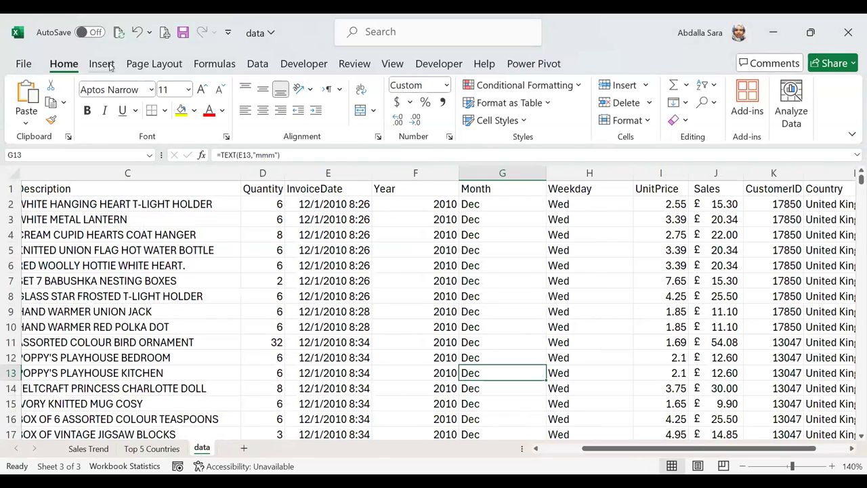
pyautogui.click(68, 255)
pyautogui.click(103, 68)
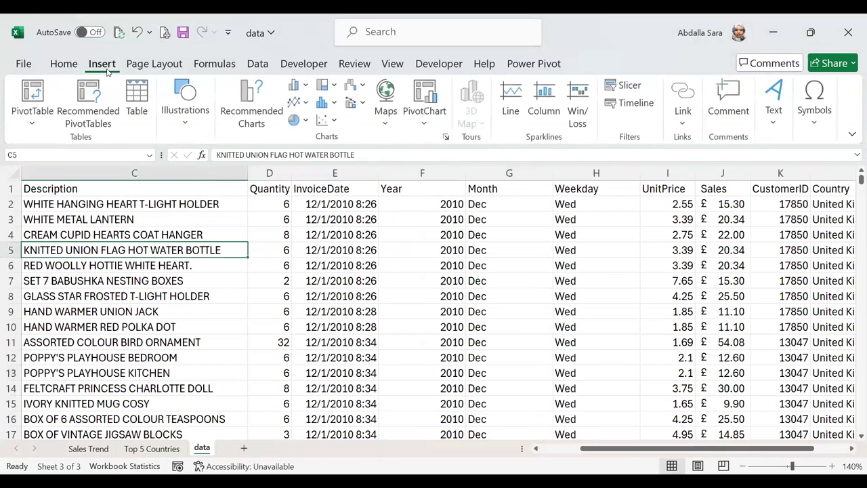
pyautogui.click(37, 99)
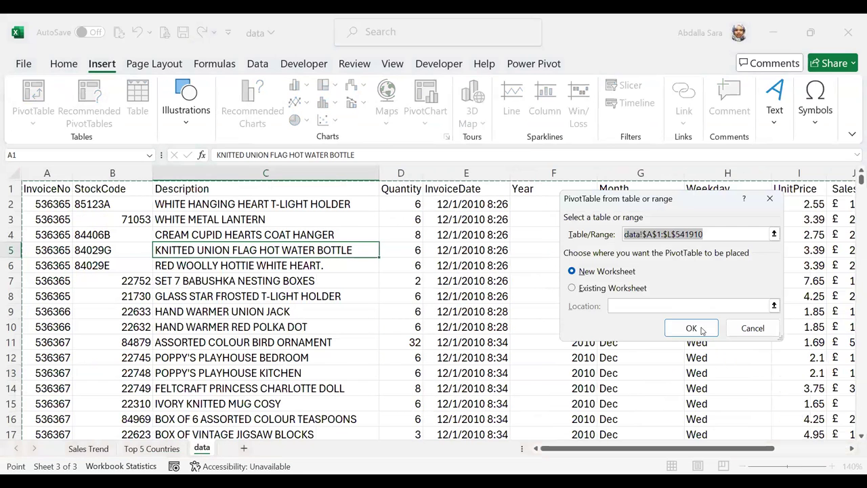
pyautogui.click(696, 328)
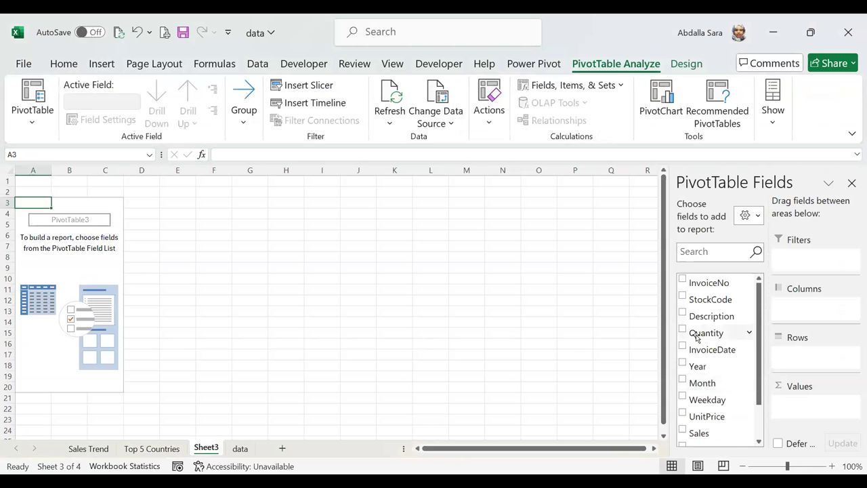
# Add Description to the PivotTable's Rows and Sales to its Values.
pyautogui.scroll(-1, 694, 338)
pyautogui.scroll(1, 694, 352)
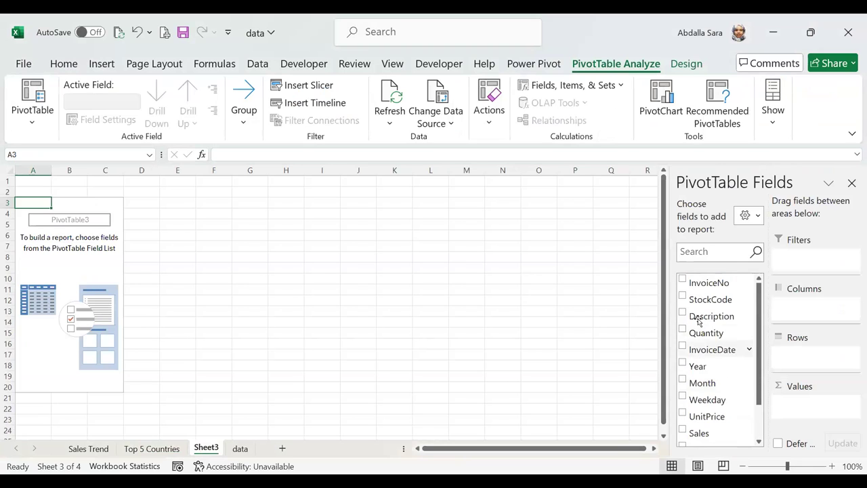
pyautogui.moveTo(684, 316); pyautogui.dragTo(796, 351)
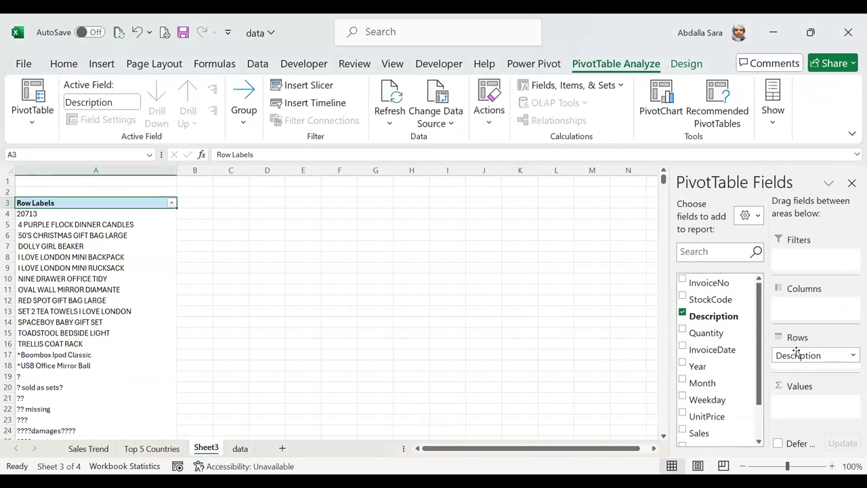
pyautogui.moveTo(685, 431); pyautogui.dragTo(793, 405)
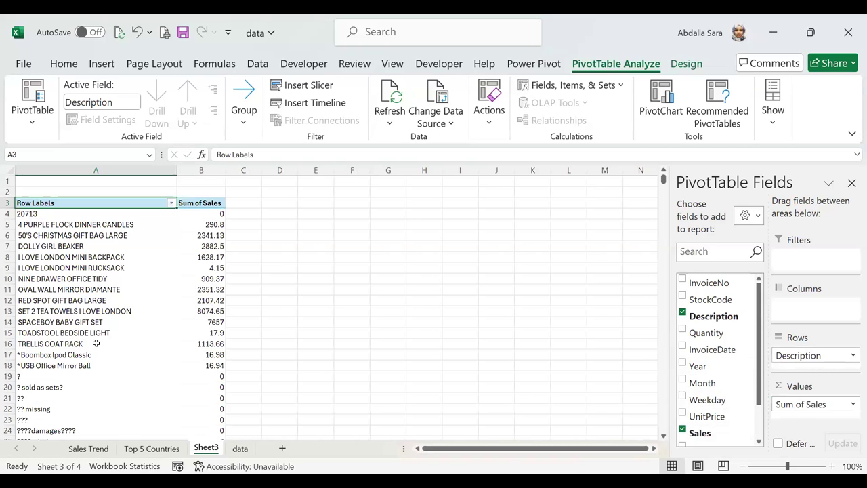
# Apply a value filter to the Description row labels so that Sum of Sales is greater than 0.
pyautogui.scroll(-4, 203, 215)
pyautogui.scroll(4, 203, 215)
pyautogui.scroll(-13, 145, 333)
pyautogui.scroll(-5, 146, 333)
pyautogui.scroll(18, 146, 333)
pyautogui.rightClick(64, 216)
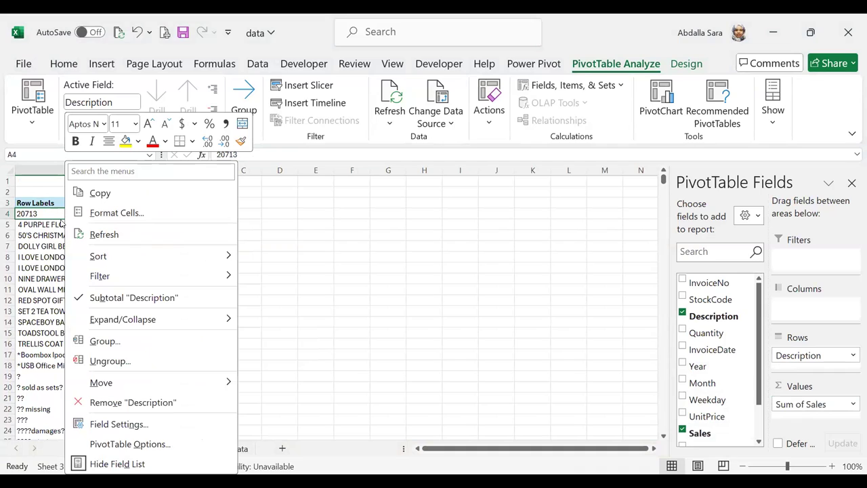
pyautogui.moveTo(107, 279)
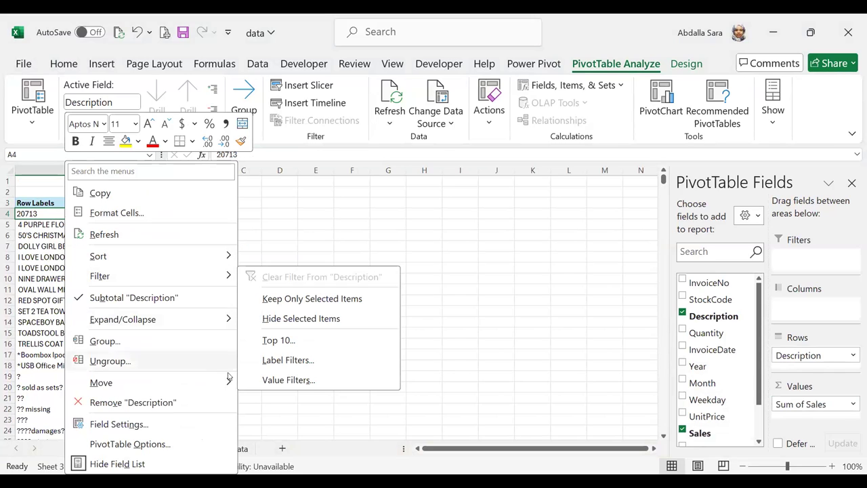
pyautogui.click(283, 379)
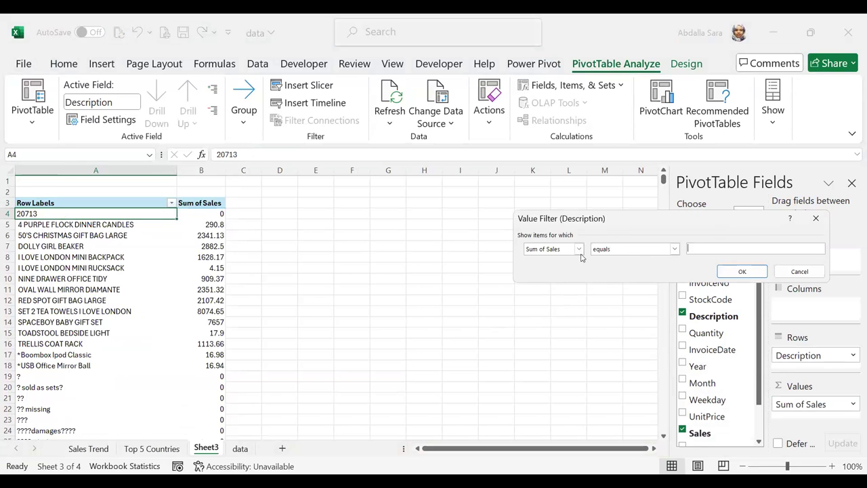
pyautogui.click(674, 250)
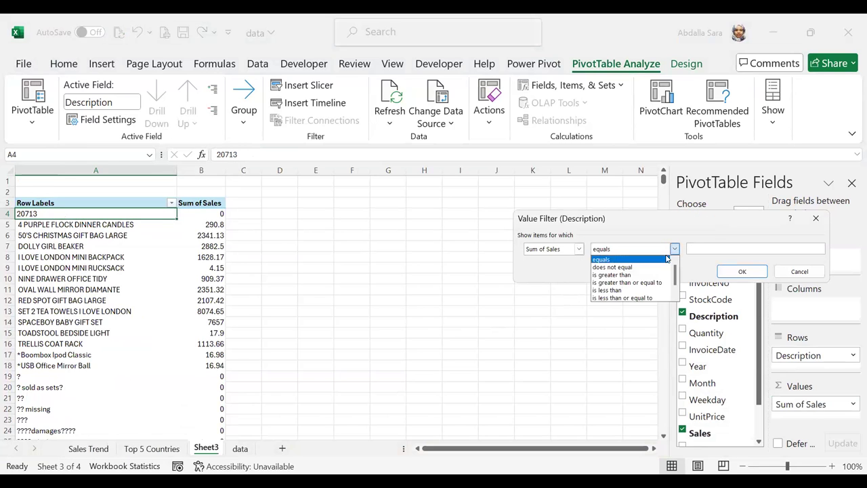
pyautogui.click(617, 275)
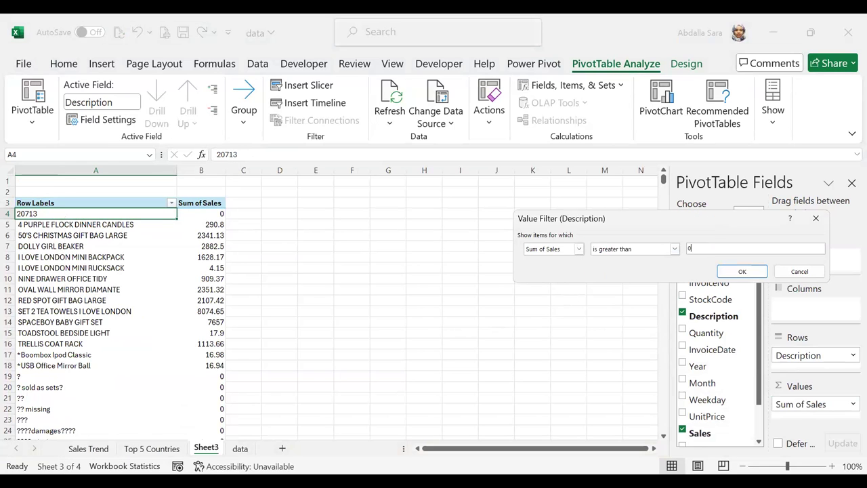
pyautogui.click(742, 271)
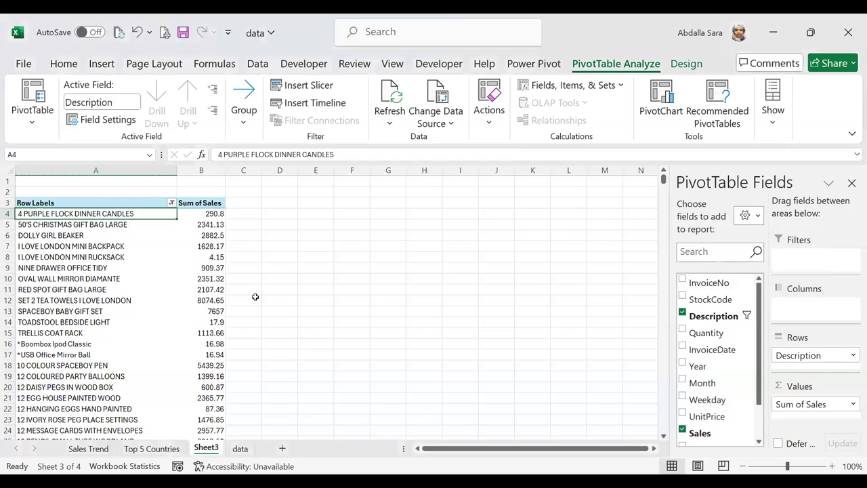
# Sort the product descriptions by Sum of Sales from largest to smallest.
pyautogui.rightClick(194, 217)
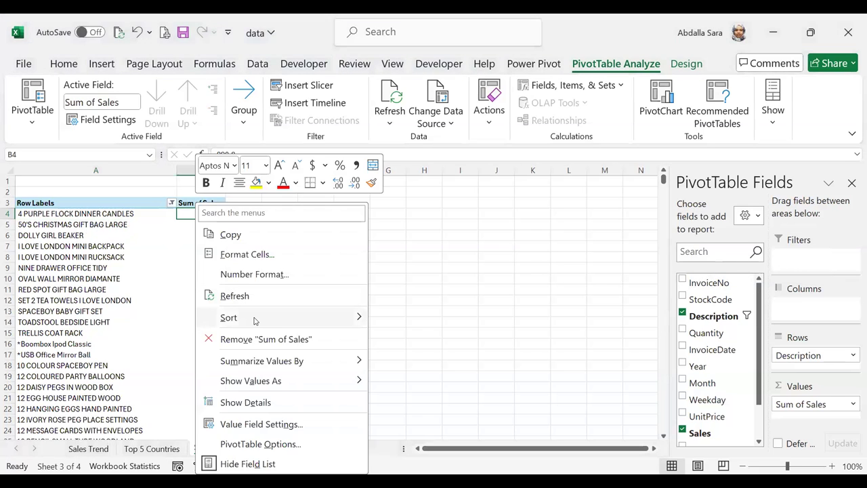
pyautogui.moveTo(255, 320)
pyautogui.click(436, 339)
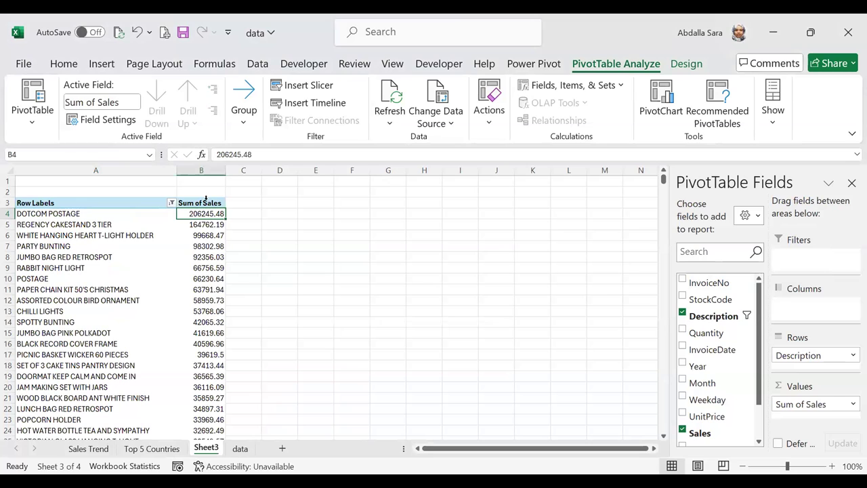
# Insert a Clustered Bar PivotChart based on the product sales PivotTable.
pyautogui.scroll(-6, 199, 325)
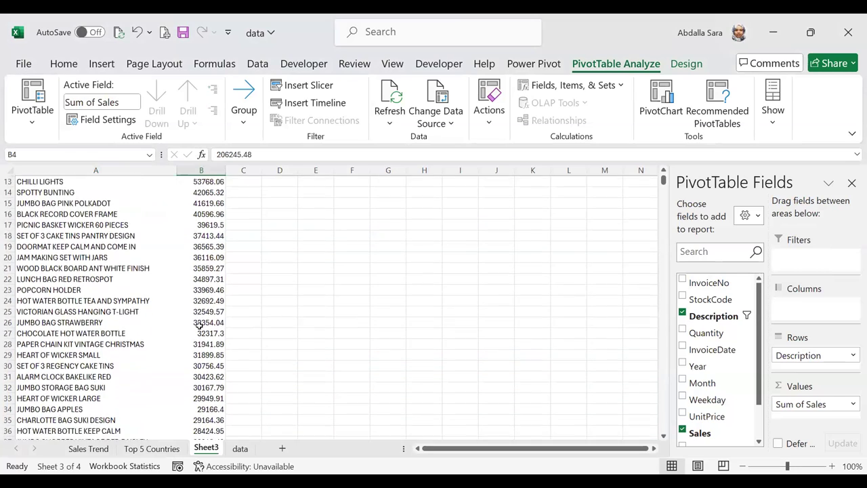
pyautogui.scroll(-20, 199, 325)
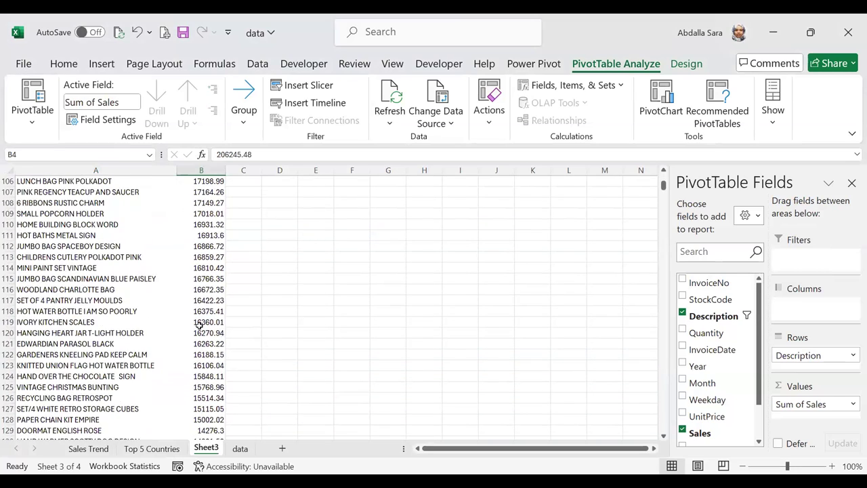
pyautogui.scroll(20, 199, 325)
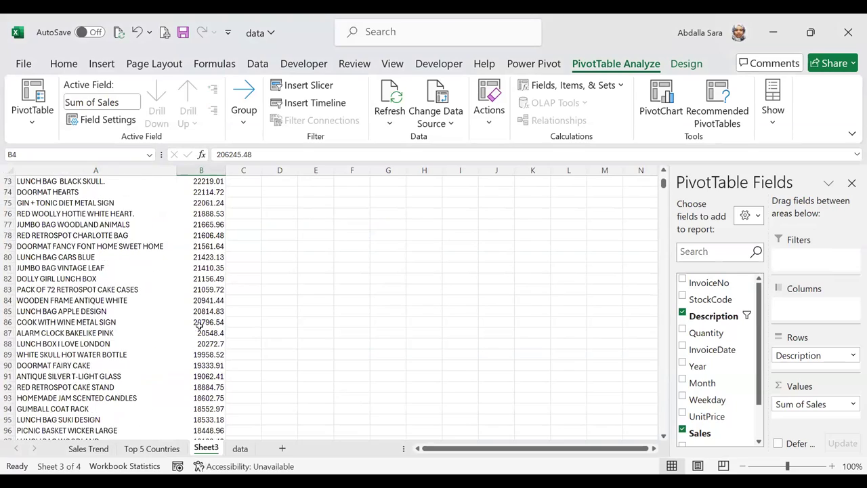
pyautogui.scroll(18, 199, 325)
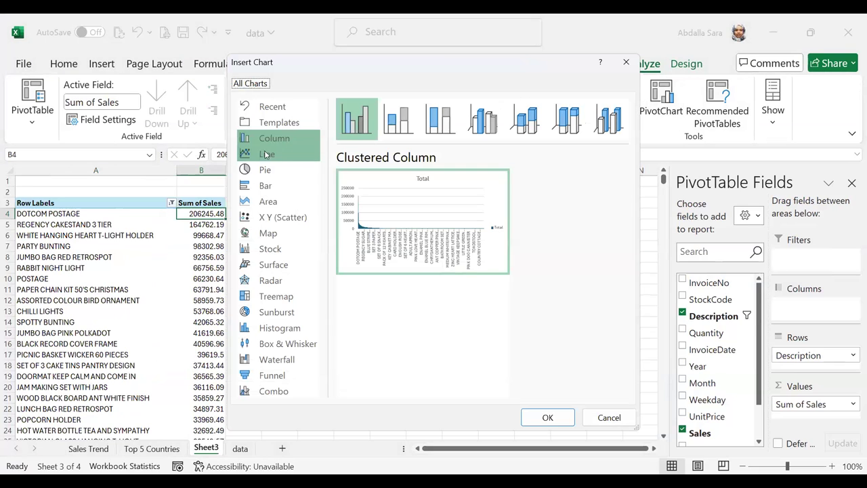
pyautogui.click(264, 188)
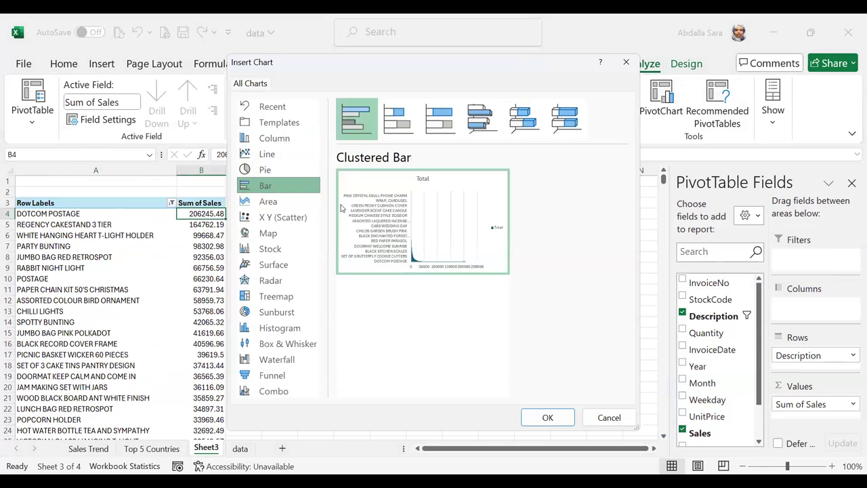
pyautogui.moveTo(371, 249)
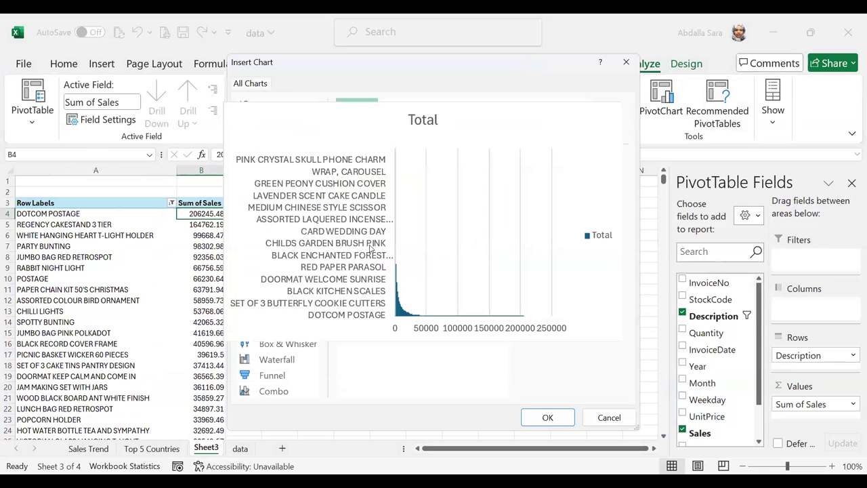
pyautogui.click(548, 417)
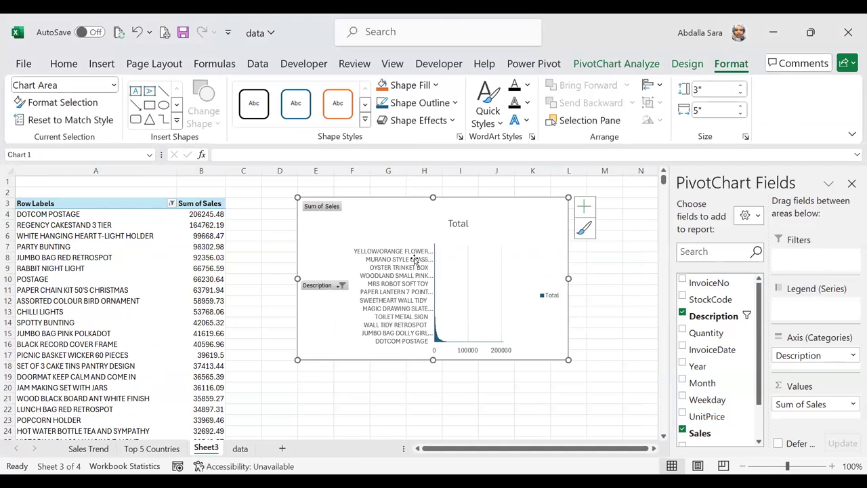
# Remove the bar chart's gridlines, legend and title, and hide all its field buttons.
pyautogui.click(584, 206)
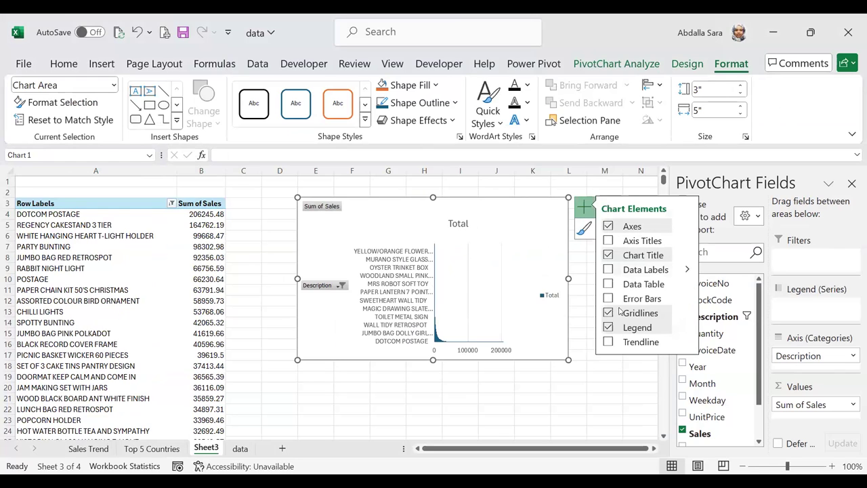
pyautogui.click(608, 313)
pyautogui.click(608, 327)
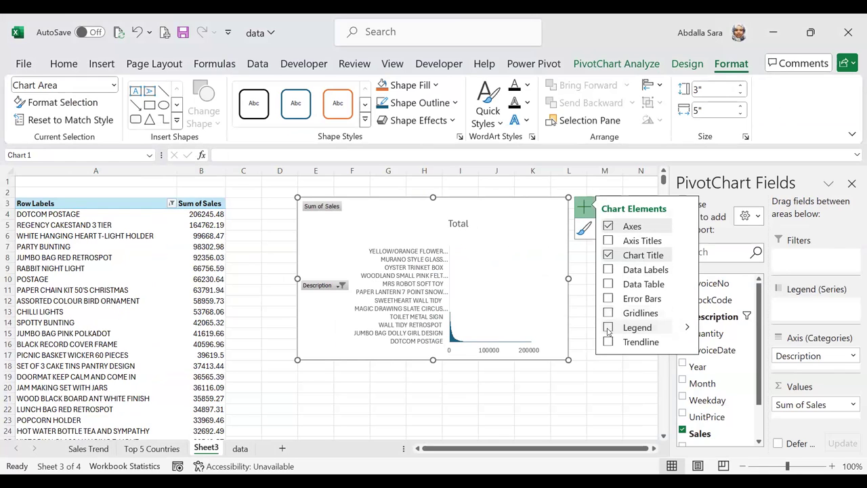
pyautogui.click(608, 255)
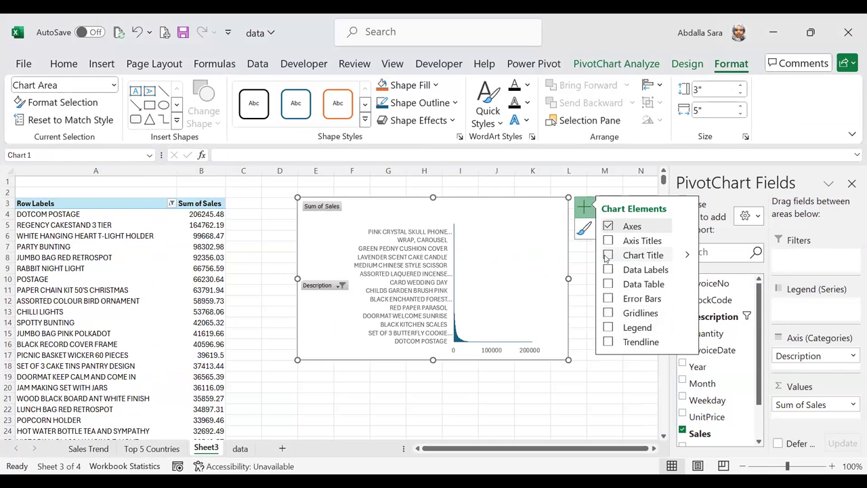
pyautogui.click(629, 65)
pyautogui.click(761, 108)
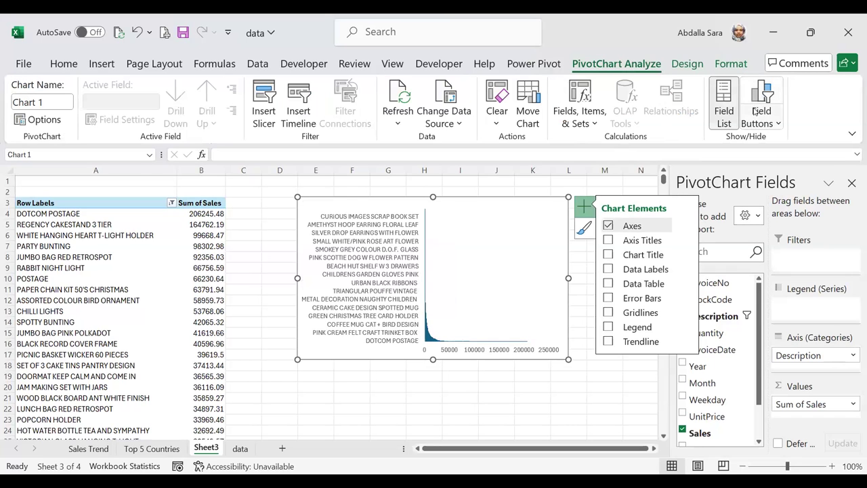
pyautogui.click(370, 390)
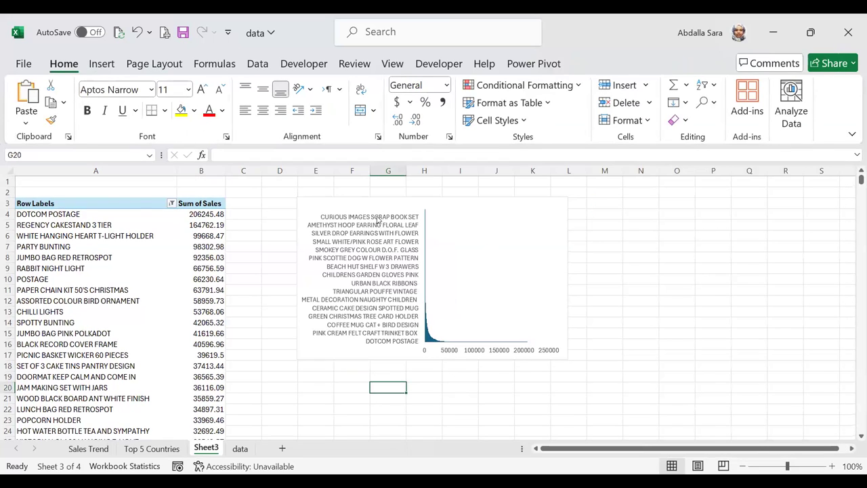
# Filter the Description row labels to the top 10 items by Sum of Sales.
pyautogui.click(378, 220)
pyautogui.click(94, 203)
pyautogui.click(96, 214)
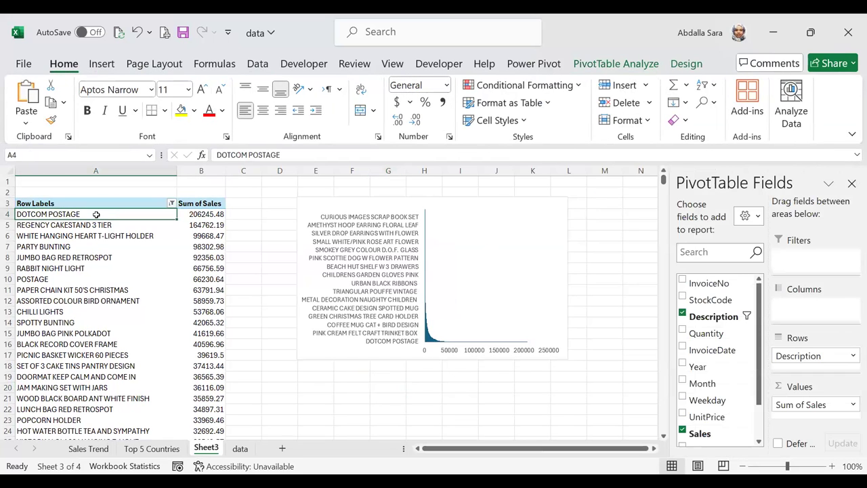
pyautogui.rightClick(98, 218)
pyautogui.moveTo(189, 277)
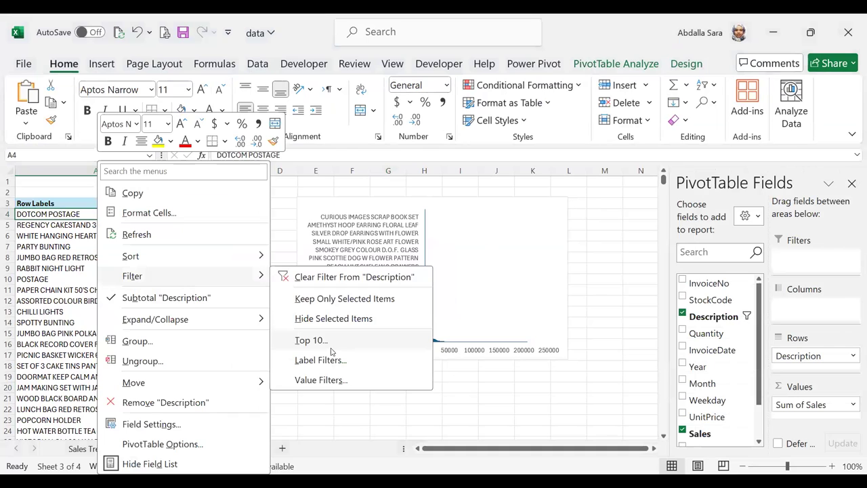
pyautogui.click(311, 340)
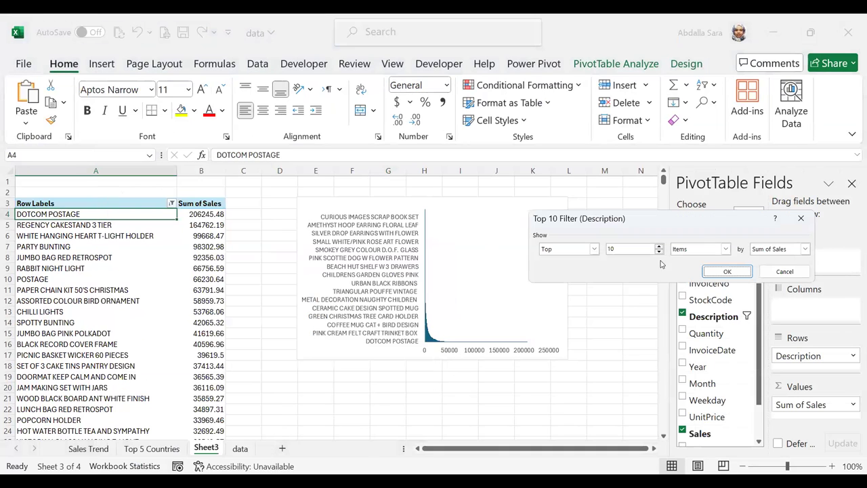
pyautogui.click(727, 272)
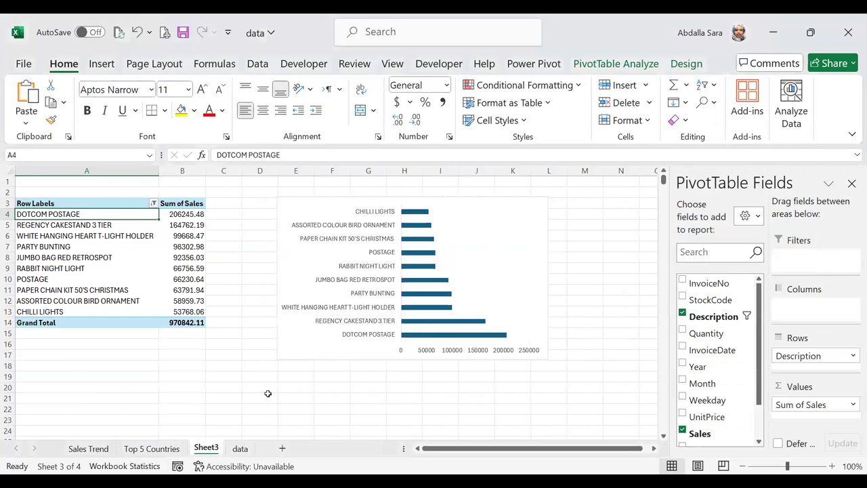
# Add data labels to the product sales bar chart.
pyautogui.click(174, 214)
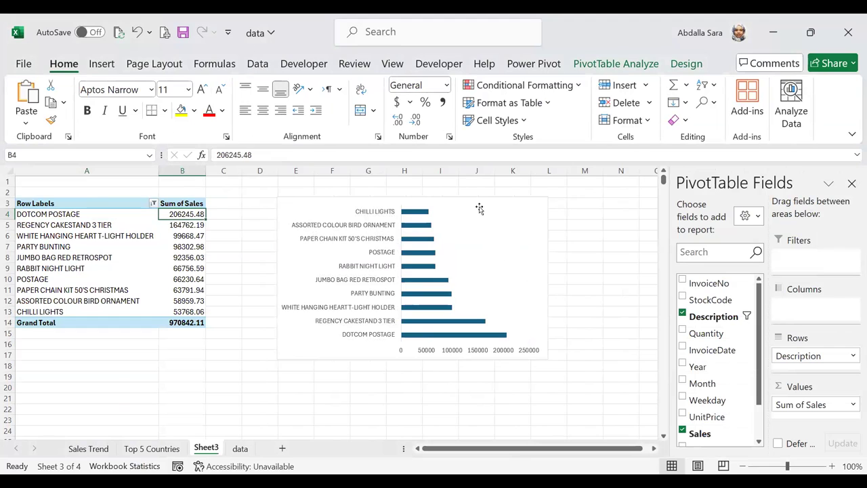
pyautogui.click(514, 342)
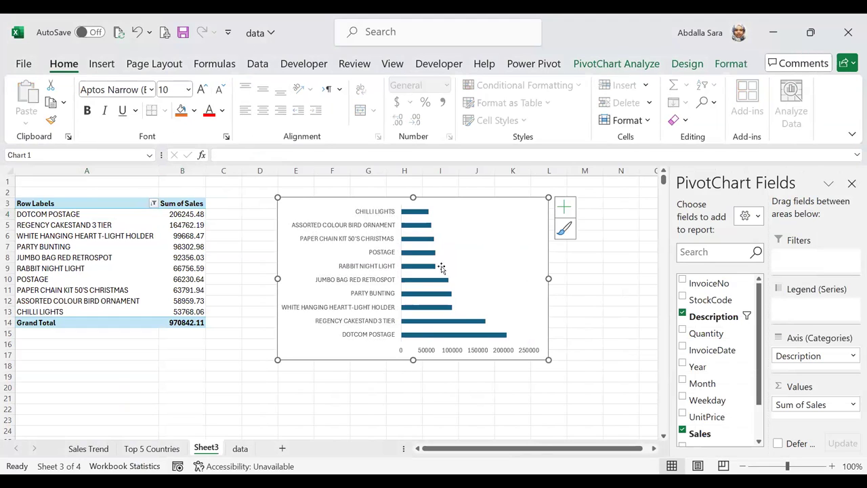
pyautogui.click(565, 207)
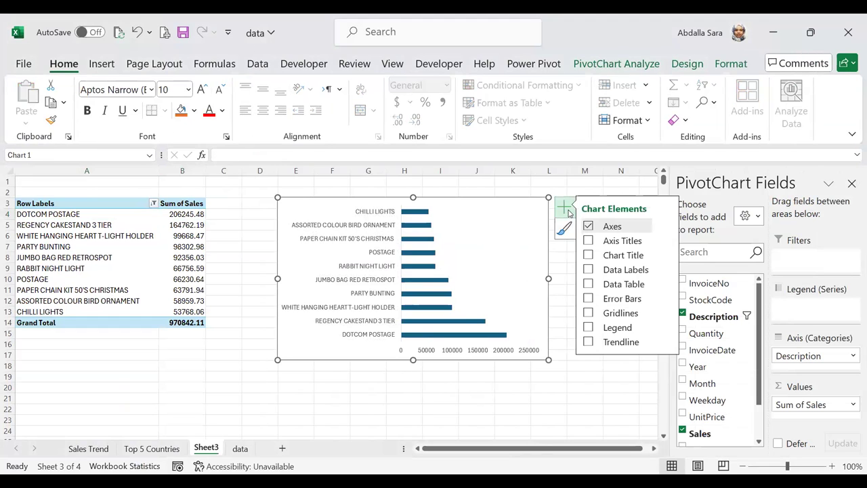
pyautogui.click(587, 270)
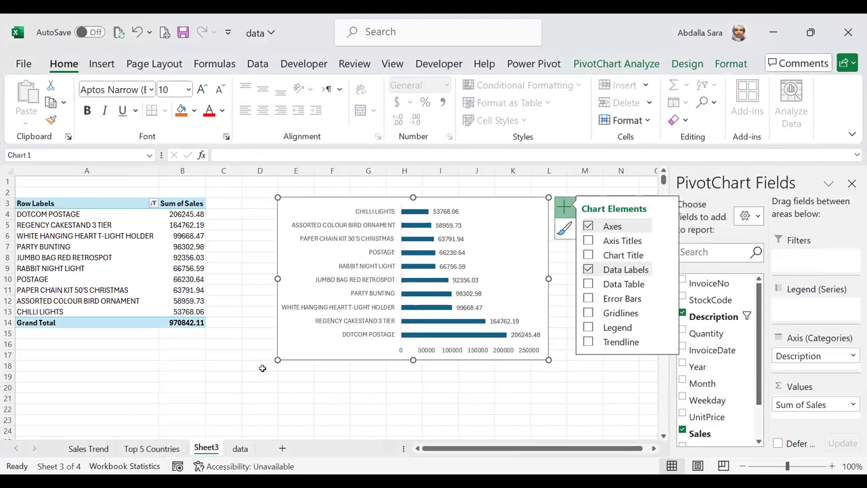
# Enlarge the product sales bar chart in width and height so it spans about columns C to L.
pyautogui.moveTo(275, 362); pyautogui.dragTo(215, 393)
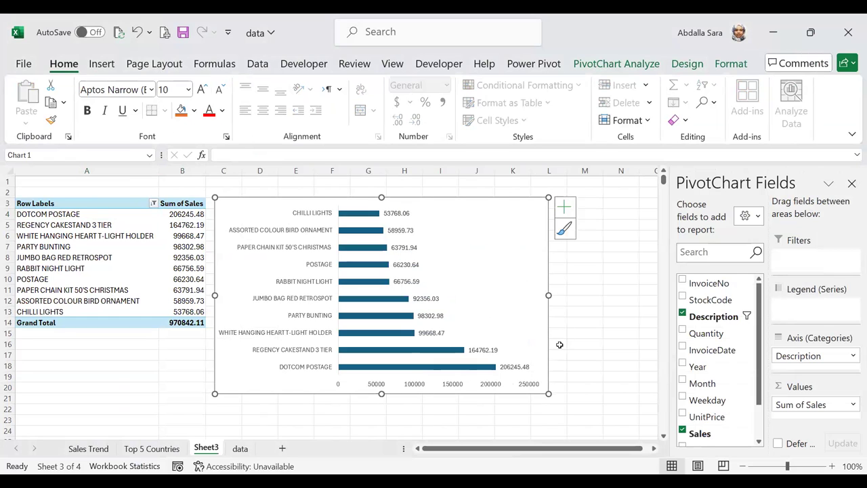
pyautogui.moveTo(550, 295); pyautogui.dragTo(579, 296)
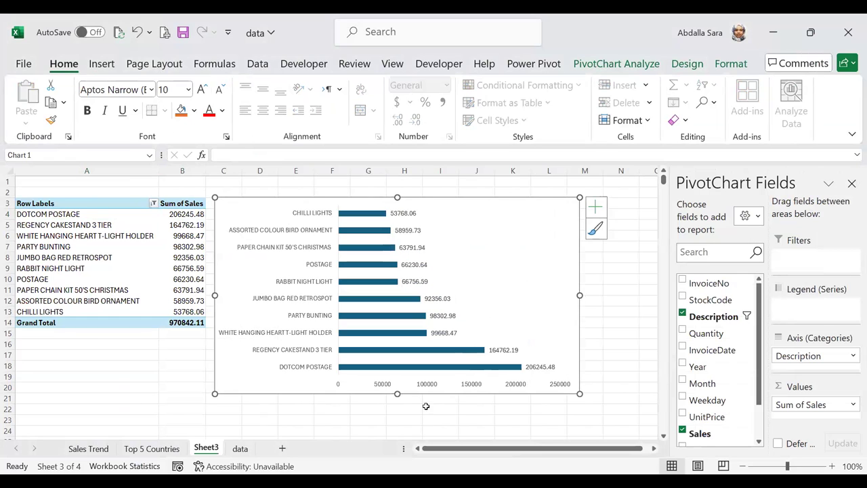
pyautogui.moveTo(396, 394); pyautogui.dragTo(397, 407)
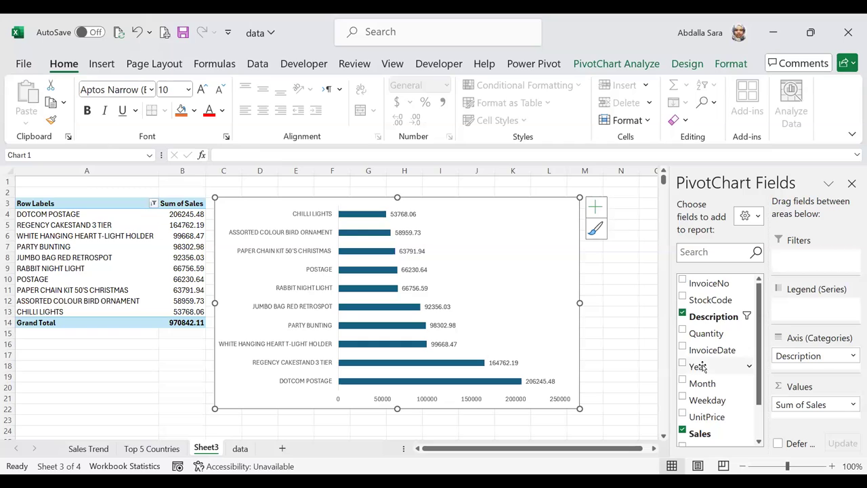
# Split the product chart by Year as the series with a legend shown, and move the chart further right of the product names.
pyautogui.moveTo(697, 366); pyautogui.dragTo(806, 309)
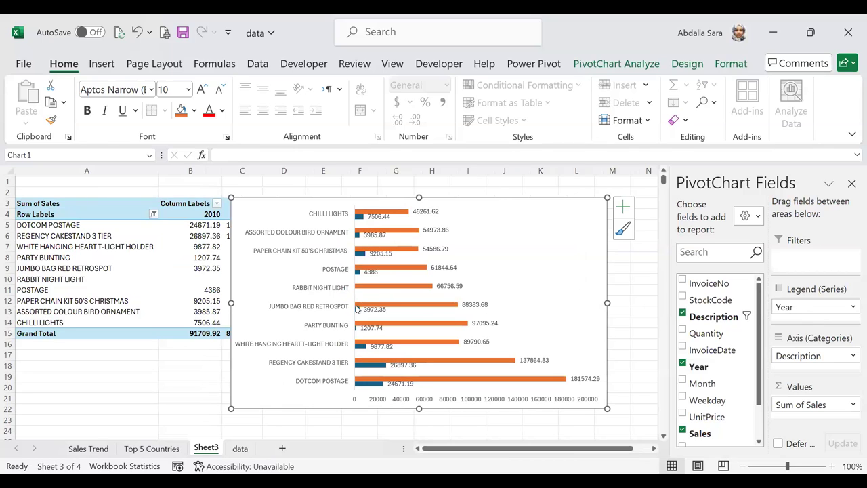
pyautogui.click(623, 209)
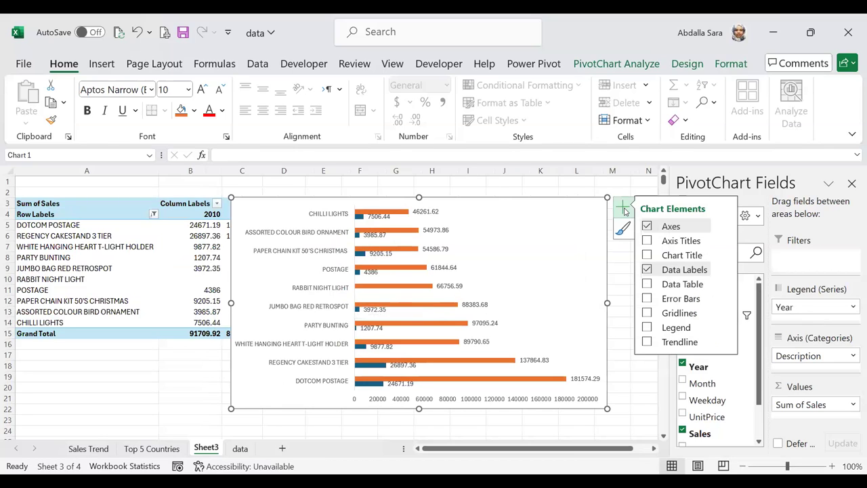
pyautogui.click(647, 328)
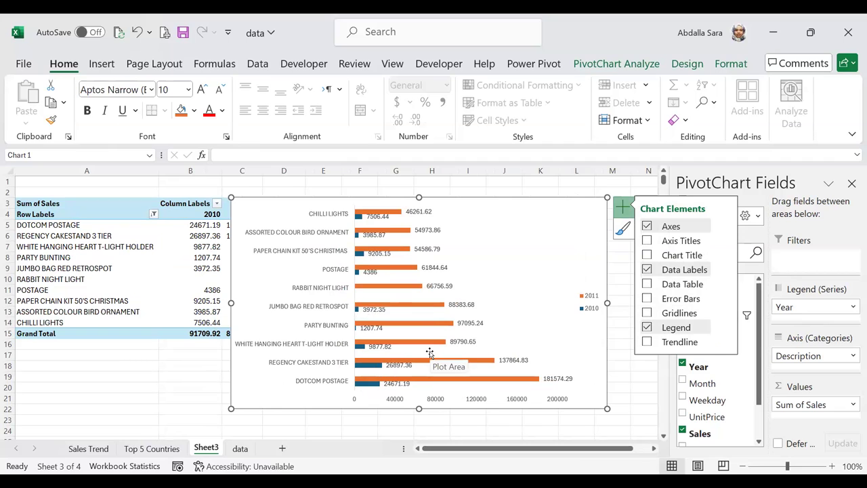
pyautogui.click(552, 190)
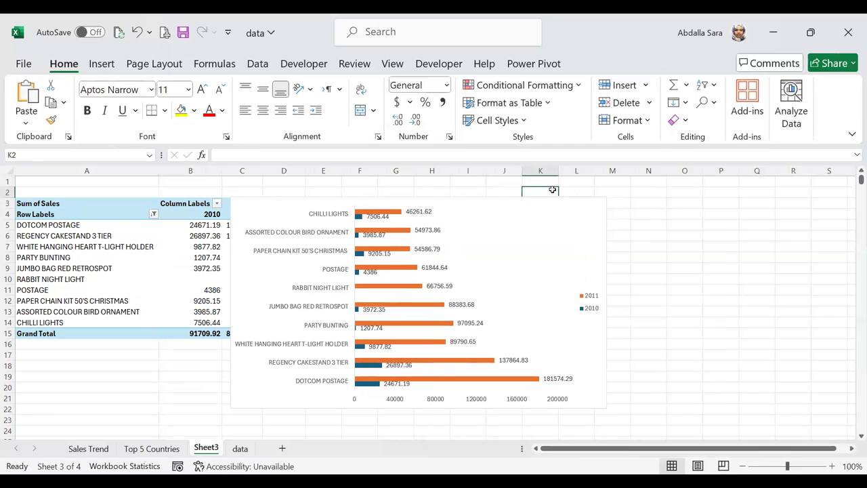
pyautogui.click(553, 203)
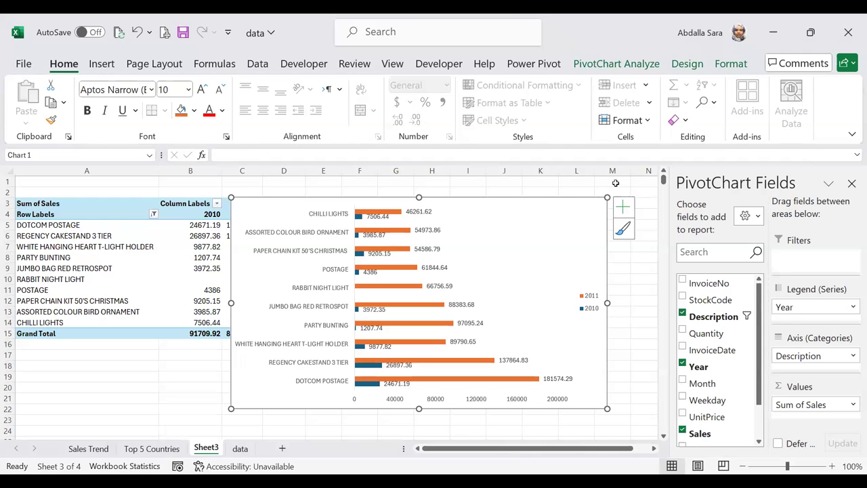
pyautogui.moveTo(273, 205); pyautogui.dragTo(313, 206)
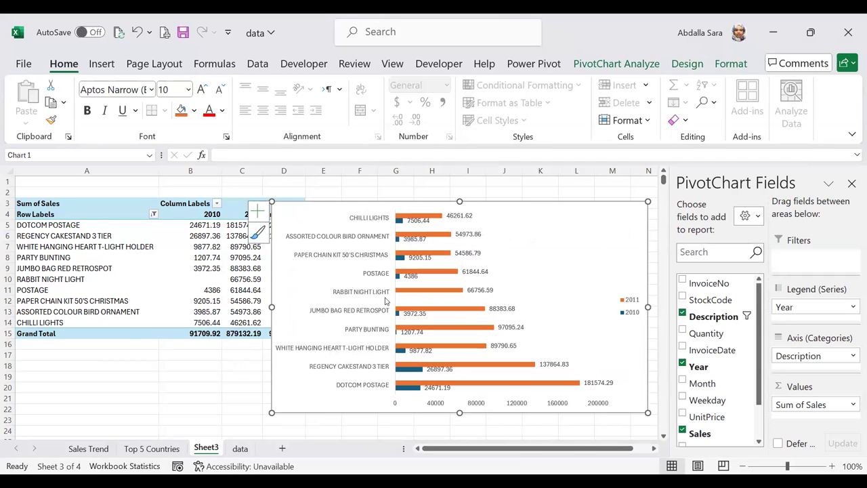
# Rename Sheet3 as Top 10 Products.
pyautogui.doubleClick(206, 448)
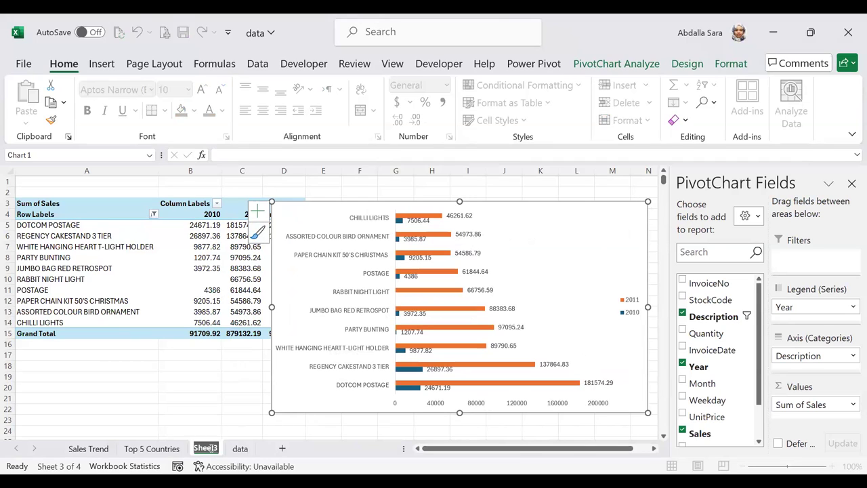
pyautogui.write('Top')
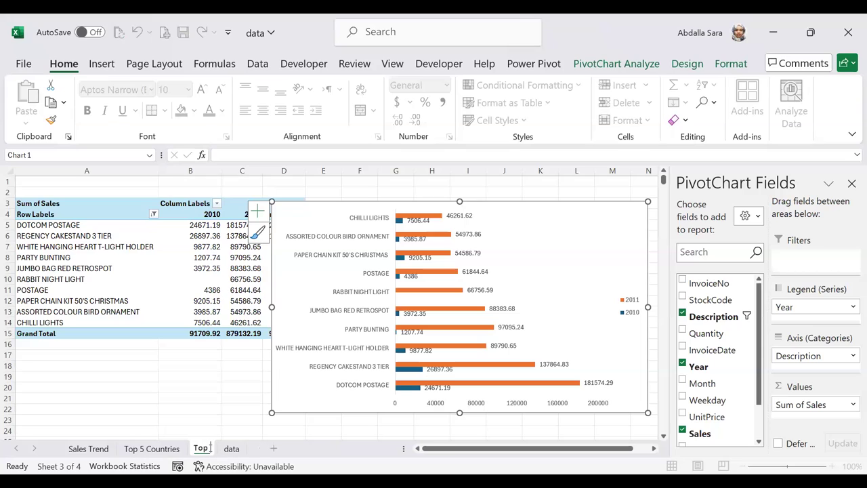
pyautogui.write(' 10 Products')
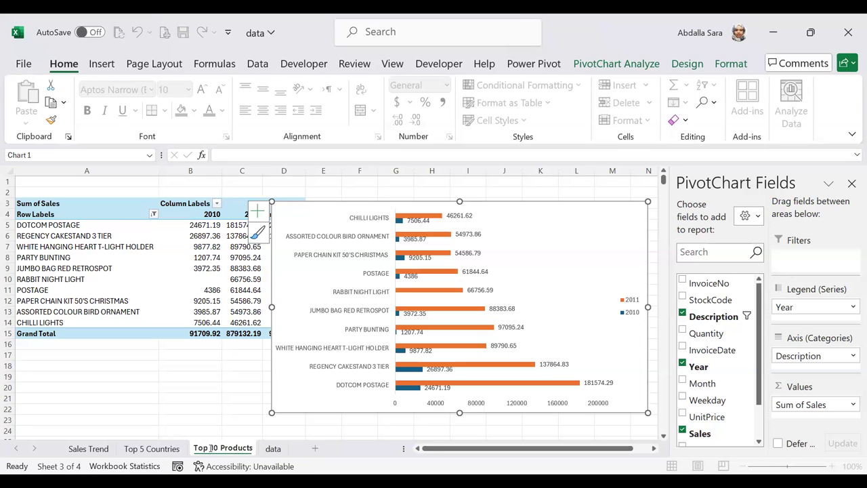
pyautogui.press('Return')
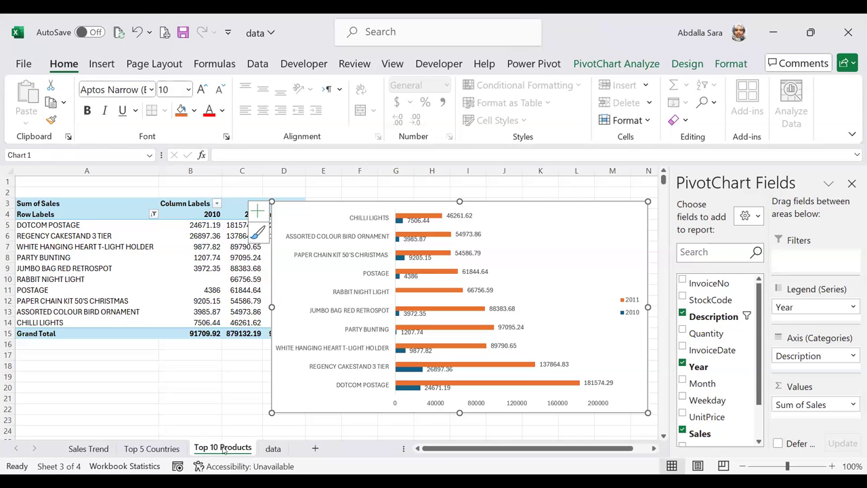
# Add Year as a report filter to the Top 5 Countries PivotTable and filter it to 2011.
pyautogui.click(156, 452)
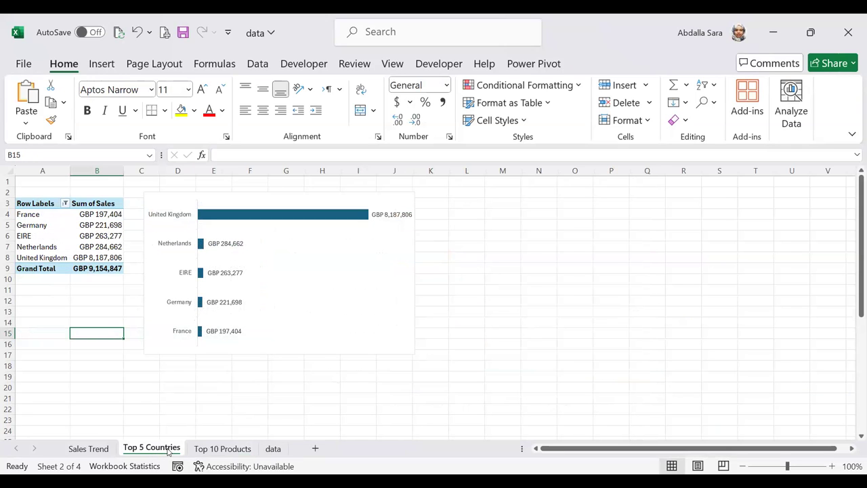
pyautogui.click(93, 224)
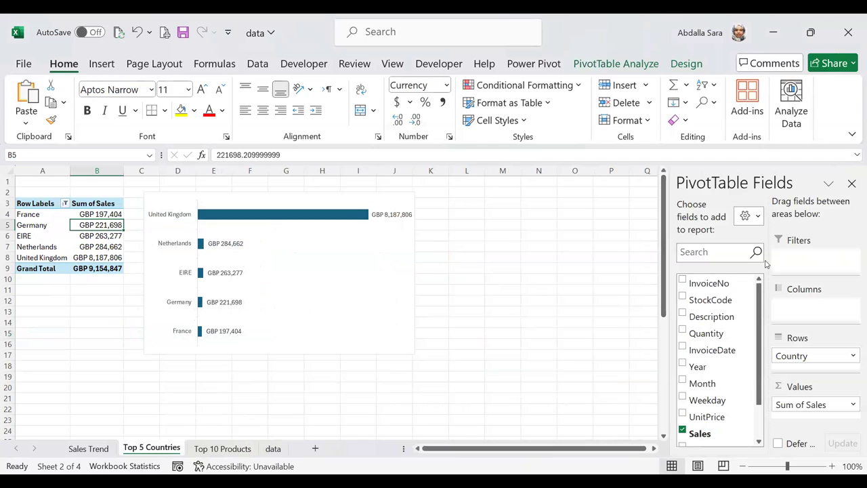
pyautogui.moveTo(698, 367); pyautogui.dragTo(809, 260)
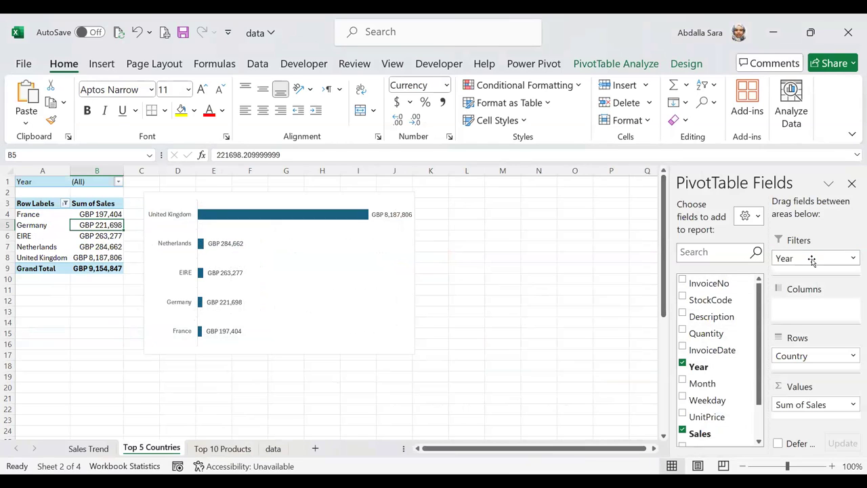
pyautogui.click(118, 181)
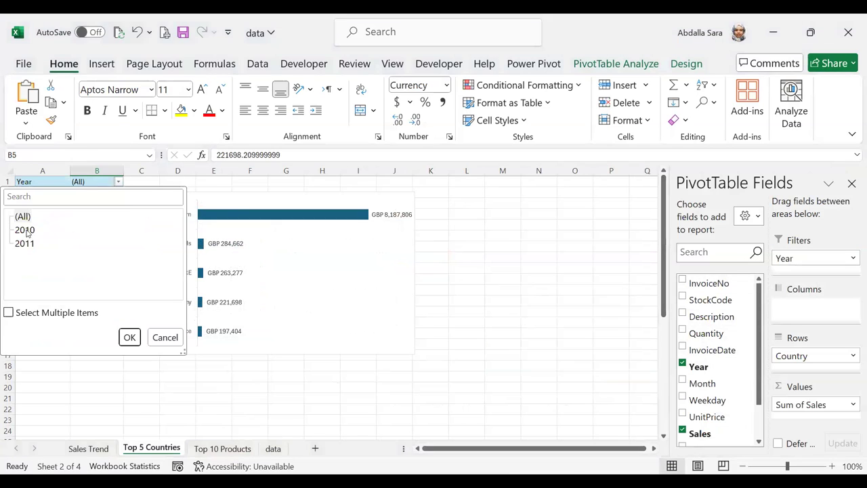
pyautogui.click(24, 243)
pyautogui.click(129, 337)
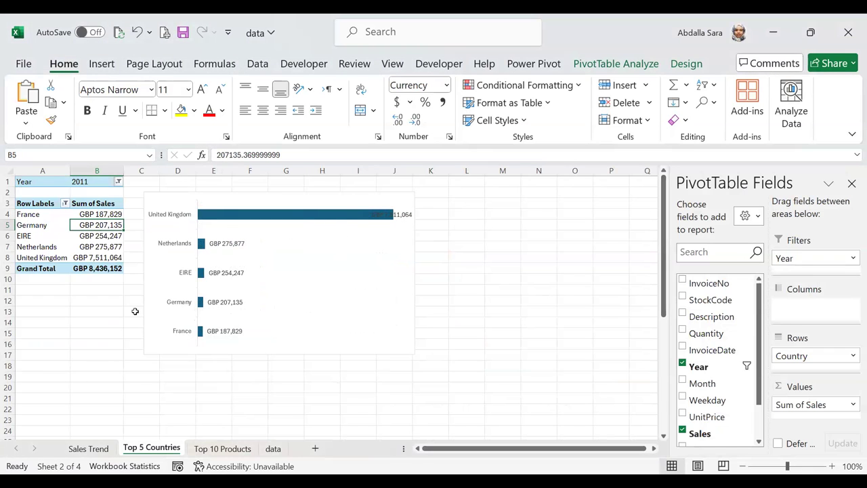
# Move Year from the filters to the columns of the Top 5 Countries PivotTable, and move the chart clear of the table.
pyautogui.click(229, 449)
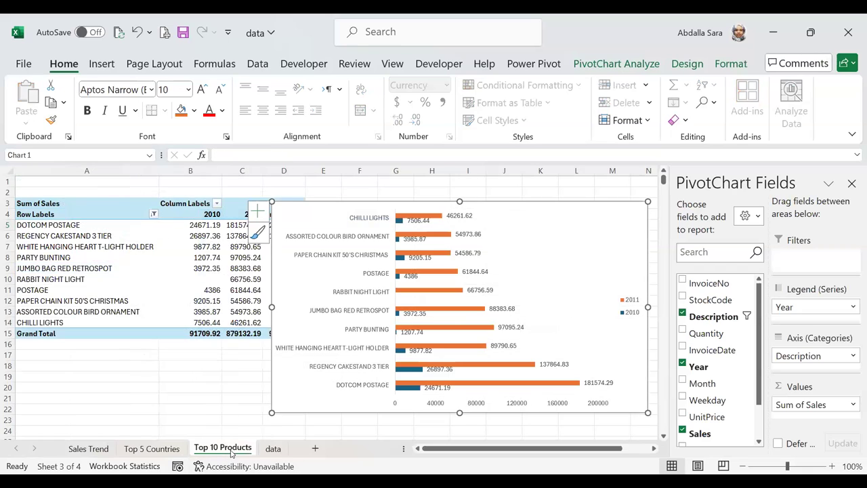
pyautogui.click(168, 450)
pyautogui.moveTo(817, 257); pyautogui.dragTo(815, 308)
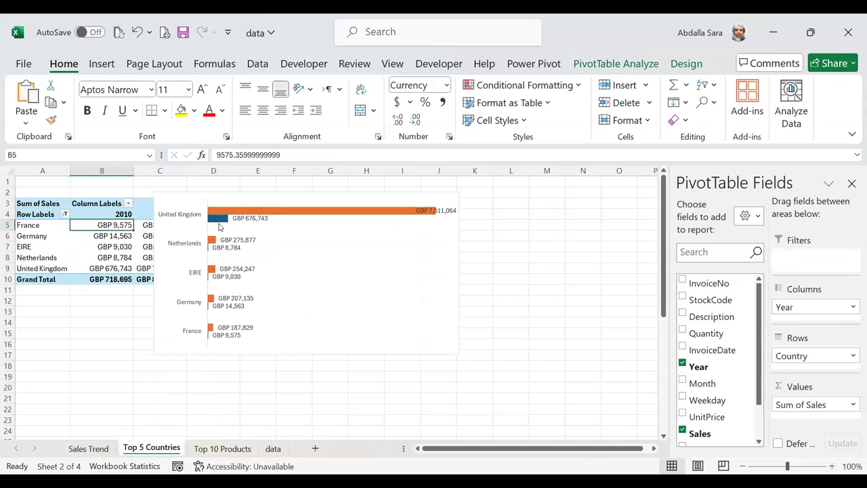
pyautogui.moveTo(229, 197); pyautogui.dragTo(324, 204)
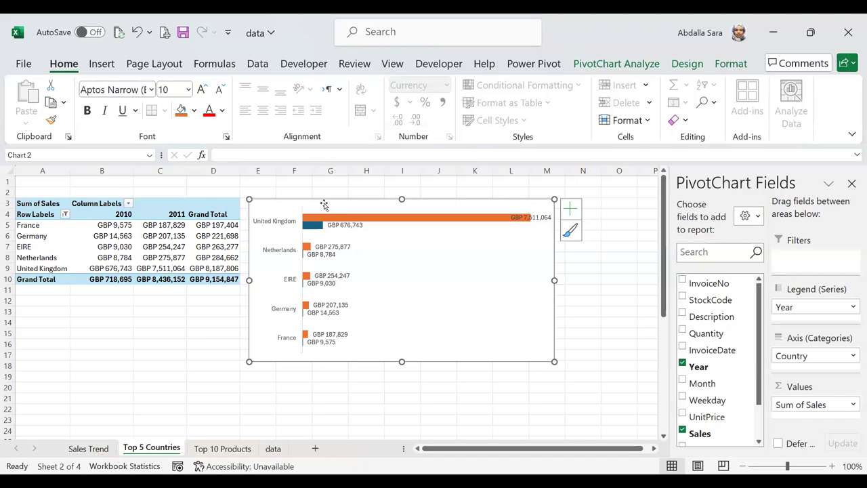
pyautogui.click(219, 330)
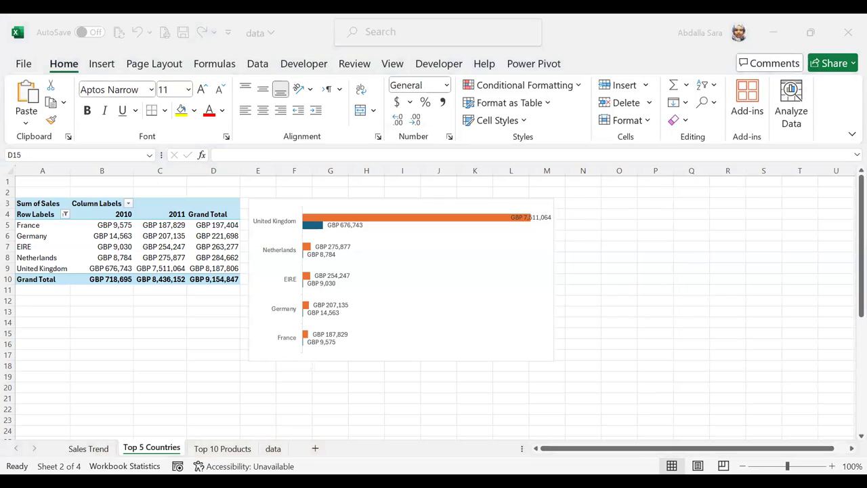
# Review the columns of the data sheet, from Description and Quantity across to Sales, CustomerID and Country.
pyautogui.click(88, 448)
pyautogui.click(271, 449)
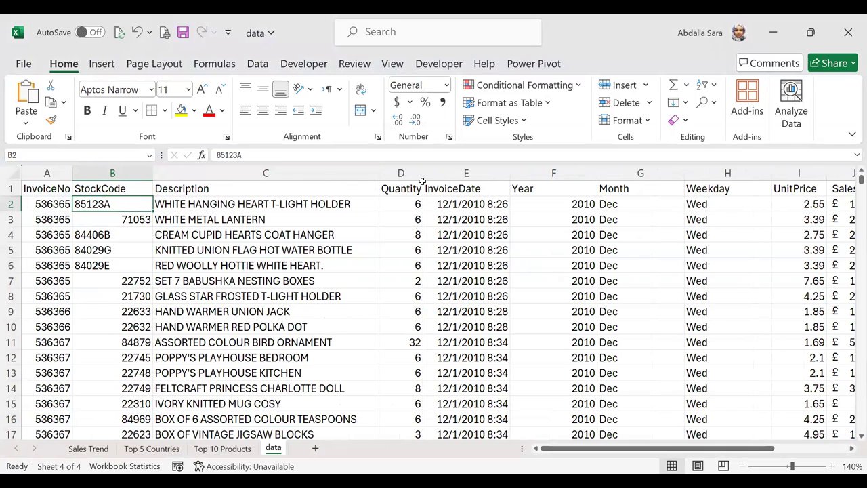
pyautogui.moveTo(650, 448); pyautogui.dragTo(691, 447)
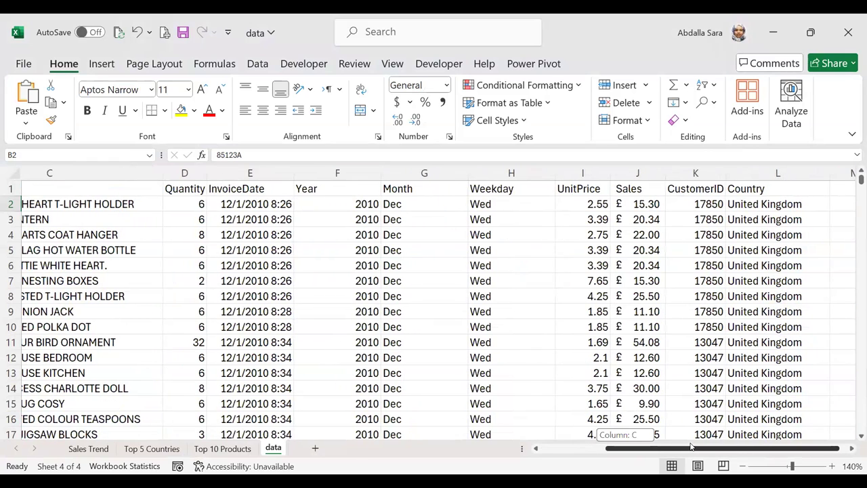
pyautogui.moveTo(691, 447); pyautogui.dragTo(586, 439)
pyautogui.click(290, 202)
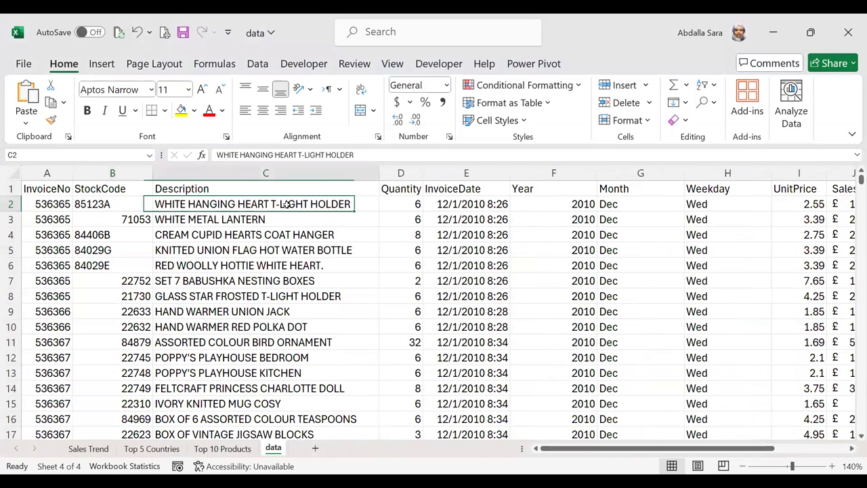
pyautogui.click(272, 280)
pyautogui.click(409, 201)
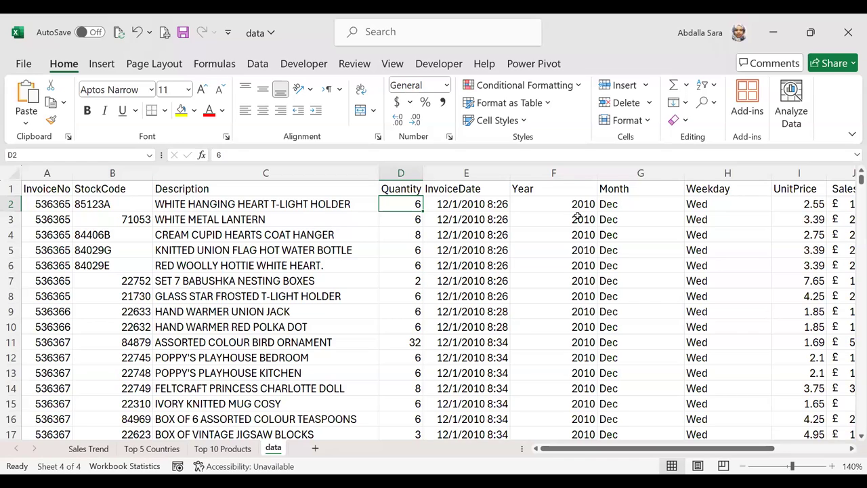
pyautogui.moveTo(570, 452); pyautogui.dragTo(647, 442)
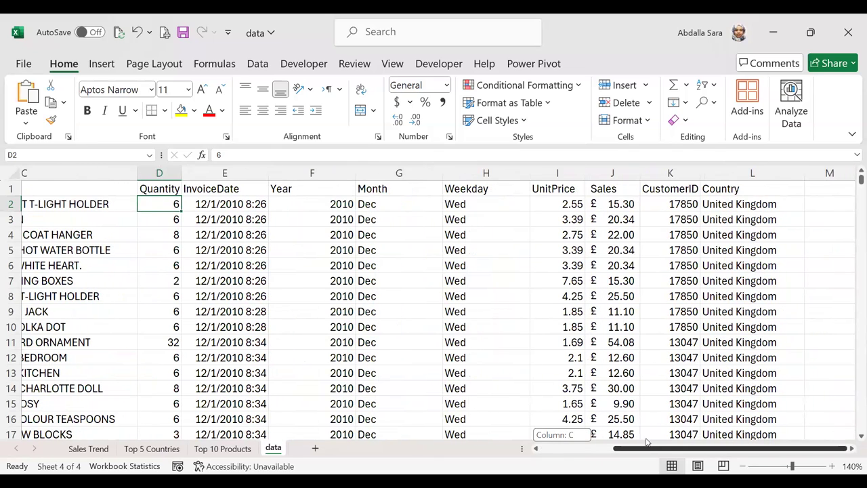
pyautogui.moveTo(647, 442); pyautogui.dragTo(646, 442)
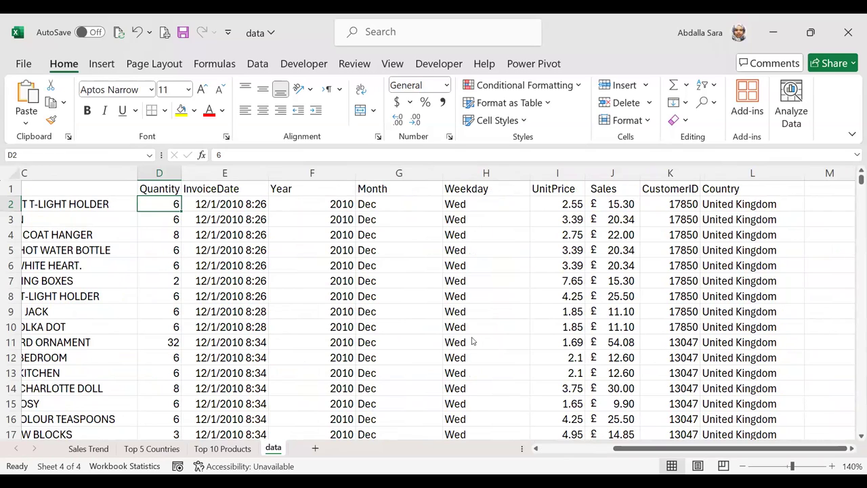
# Check the UnitPrice values on the data sheet and widen the UnitPrice column slightly.
pyautogui.click(554, 194)
pyautogui.click(553, 199)
pyautogui.click(552, 236)
pyautogui.scroll(-7, 552, 244)
pyautogui.scroll(-20, 553, 244)
pyautogui.scroll(20, 552, 244)
pyautogui.scroll(9, 552, 244)
pyautogui.moveTo(590, 171)
pyautogui.mouseDown()
pyautogui.moveTo(608, 174)
pyautogui.moveTo(588, 179)
pyautogui.mouseUp()
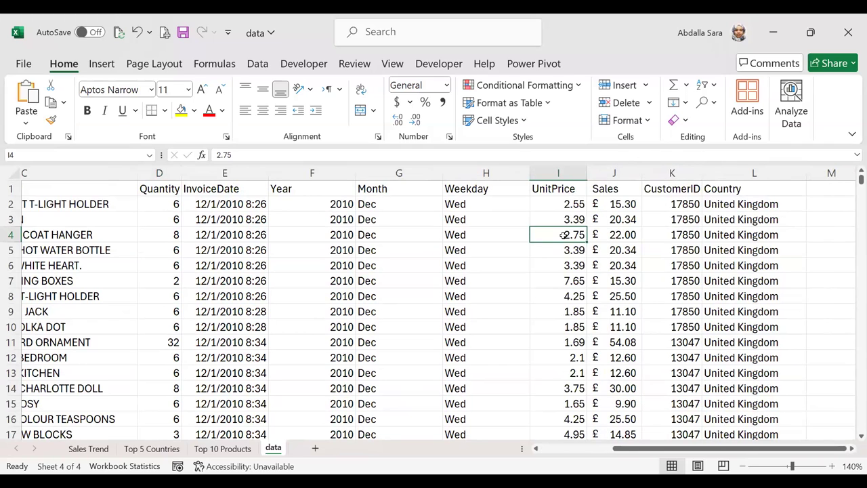
# Examine how UnitPrice varies across the invoice rows of the data sheet, and return to its first rows and columns.
pyautogui.scroll(-9, 564, 234)
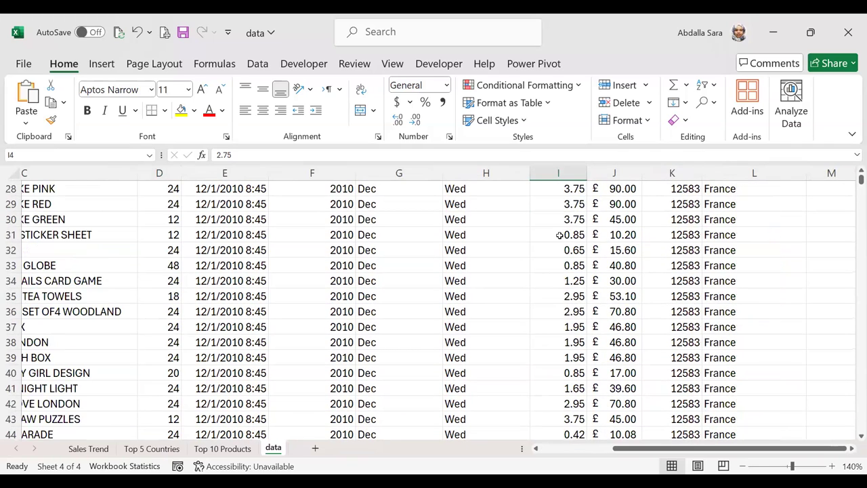
pyautogui.scroll(-1, 549, 249)
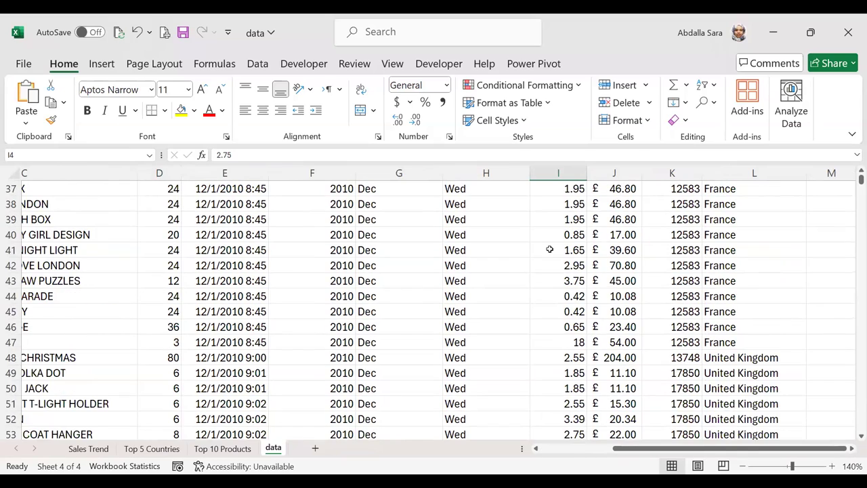
pyautogui.scroll(1, 551, 248)
pyautogui.scroll(-4, 559, 250)
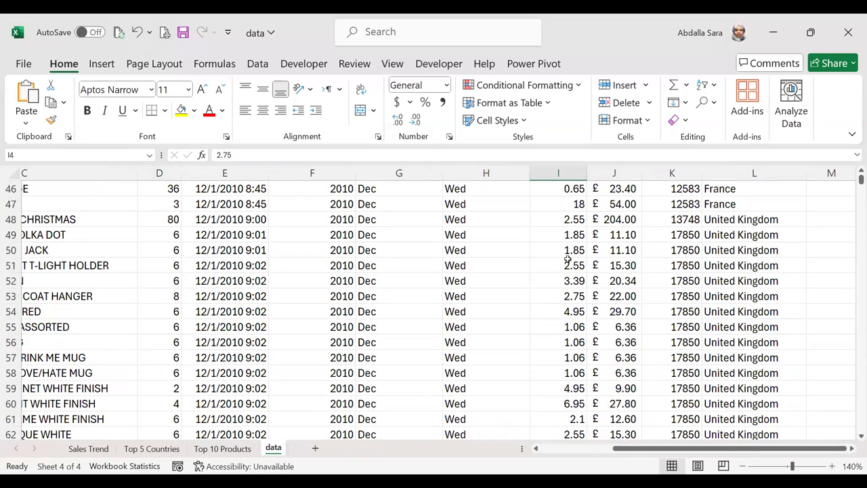
pyautogui.click(567, 204)
pyautogui.scroll(-13, 569, 204)
pyautogui.scroll(20, 569, 203)
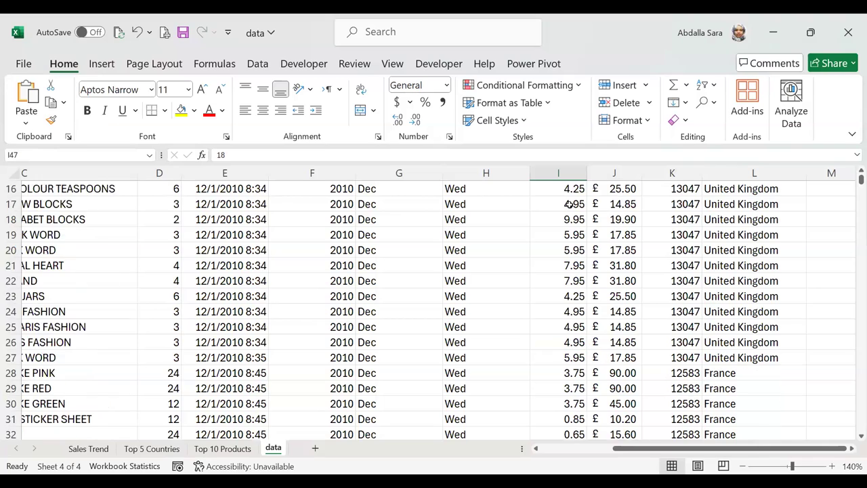
pyautogui.scroll(5, 568, 204)
pyautogui.moveTo(646, 448); pyautogui.dragTo(518, 449)
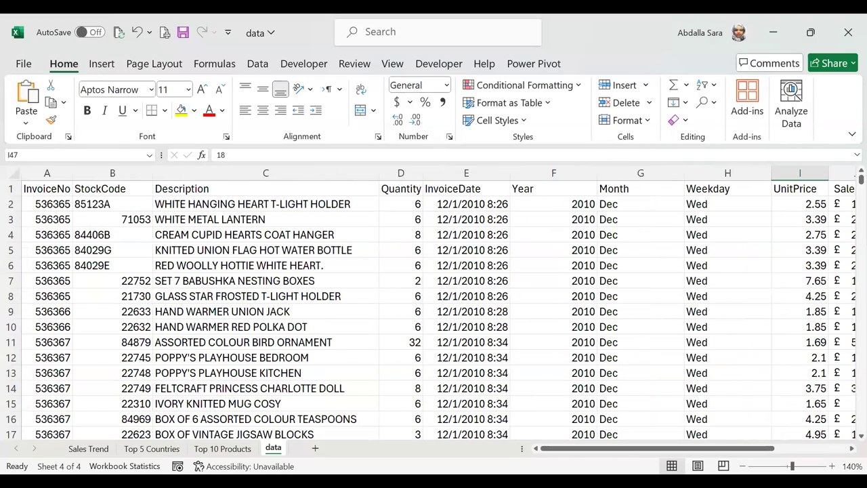